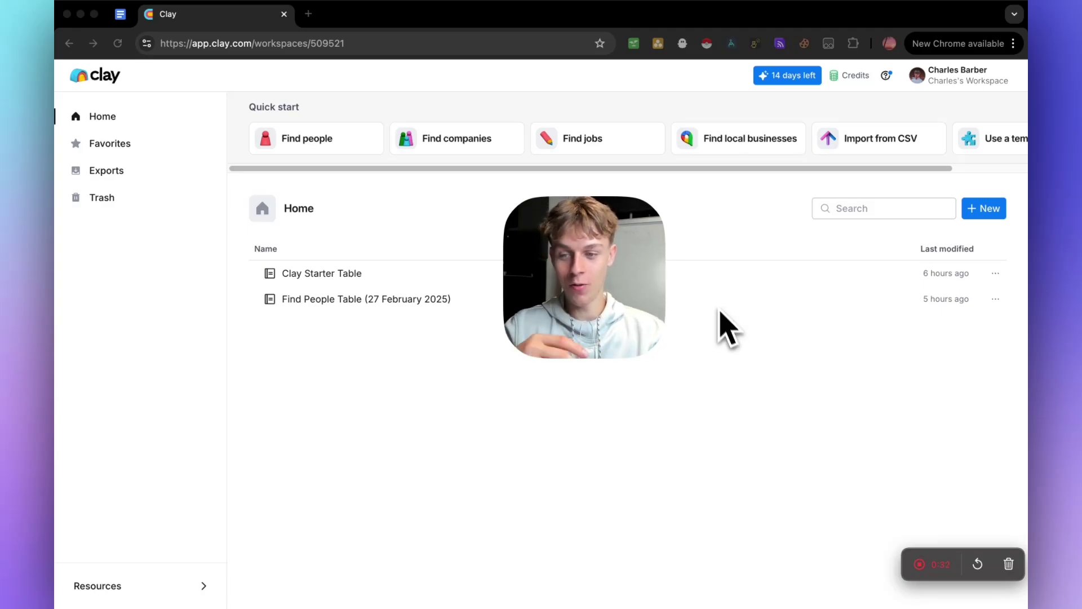
Switch to the Google Docs cheatsheet and skim its sections on lead generation, cold email and DM software
{"action": "left_click", "coordinate": [120, 13]}
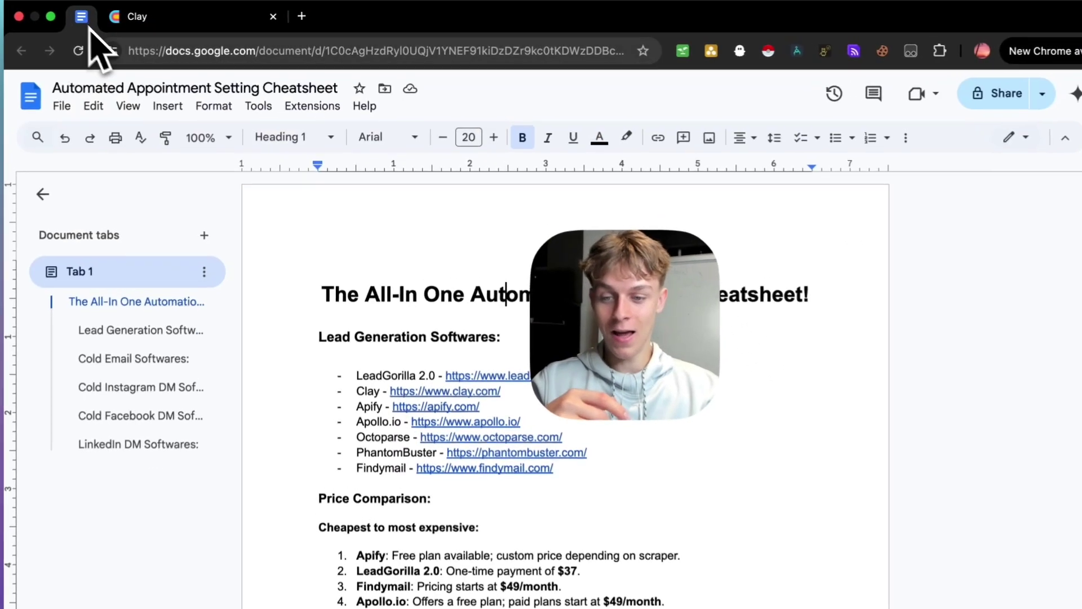
{"action": "scroll", "coordinate": [307, 265], "scroll_direction": "down", "scroll_amount": 7}
{"action": "scroll", "coordinate": [302, 266], "scroll_direction": "up", "scroll_amount": 5}
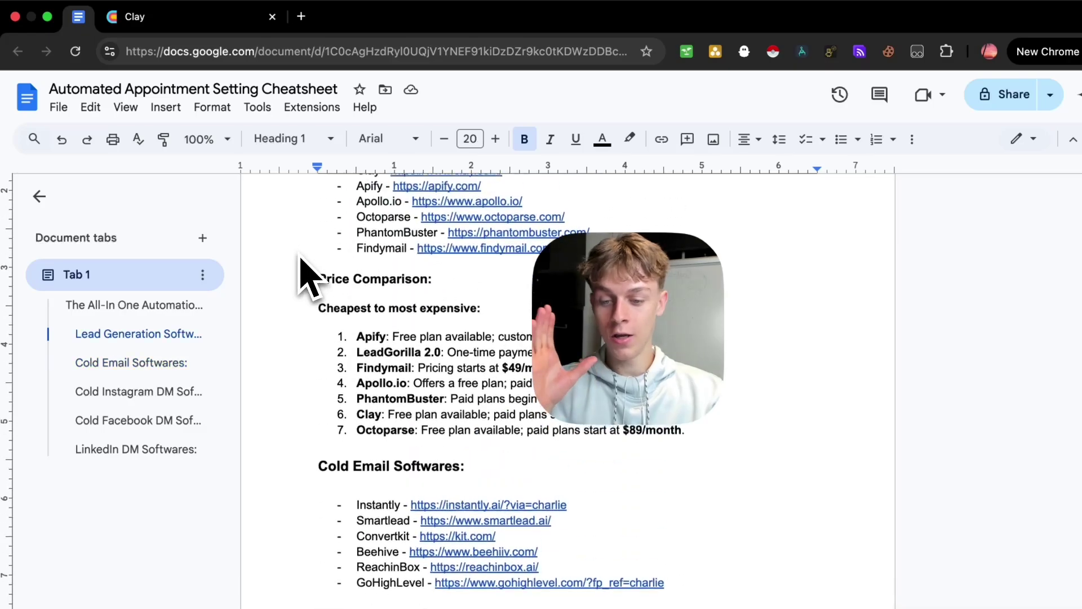
{"action": "scroll", "coordinate": [302, 266], "scroll_direction": "down", "scroll_amount": 2}
{"action": "scroll", "coordinate": [309, 257], "scroll_direction": "down", "scroll_amount": 15}
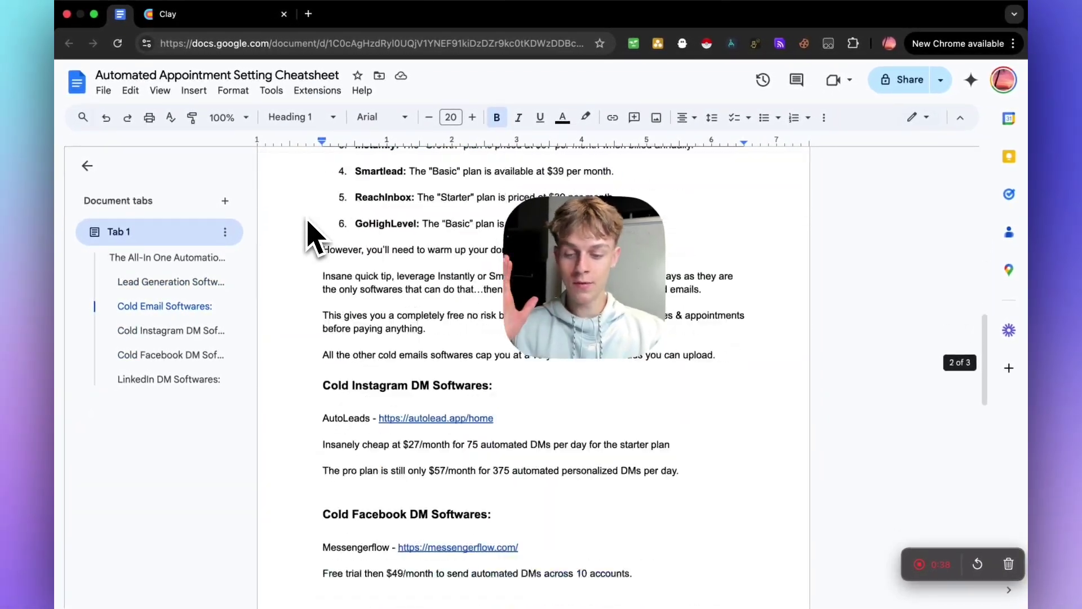
{"action": "scroll", "coordinate": [309, 237], "scroll_direction": "down", "scroll_amount": 6}
{"action": "scroll", "coordinate": [309, 240], "scroll_direction": "up", "scroll_amount": 20}
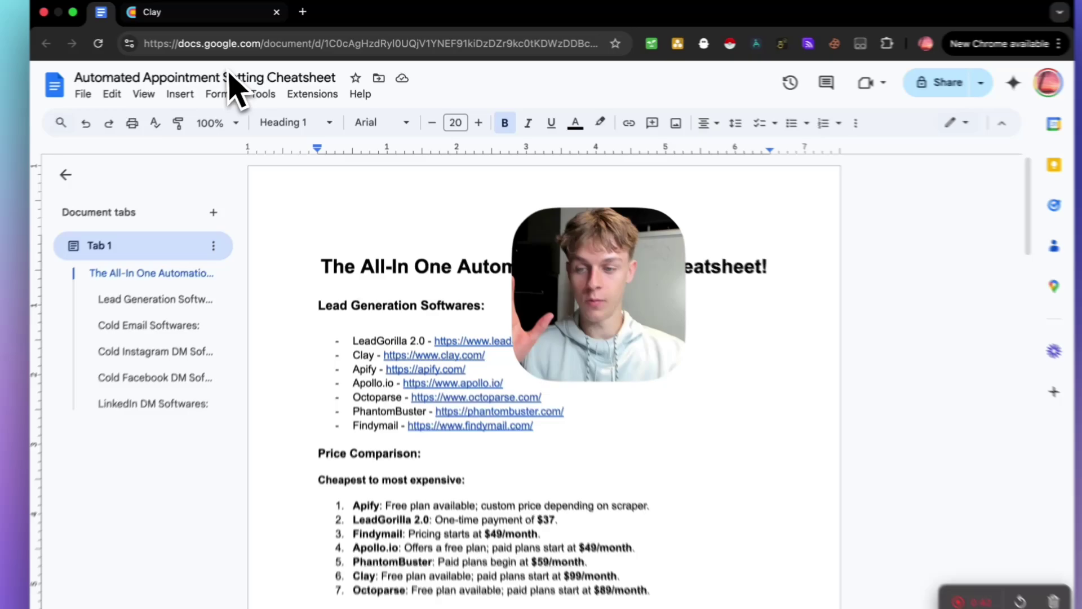
Return to Clay and create a new table that starts from the Find people source
{"action": "left_click", "coordinate": [167, 13]}
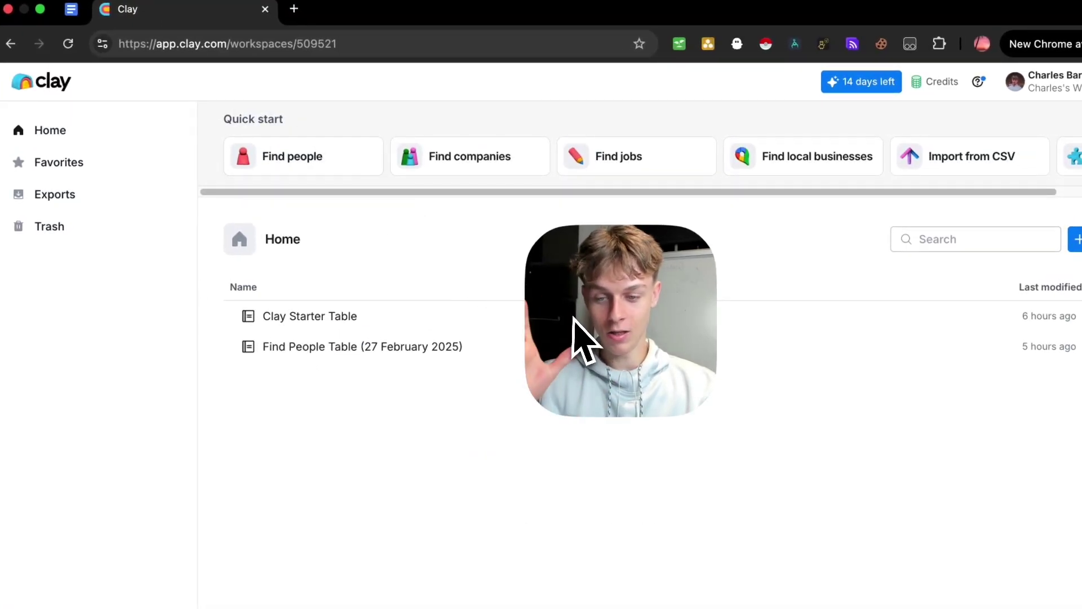
{"action": "left_click_drag", "start_coordinate": [580, 338], "coordinate": [90, 412]}
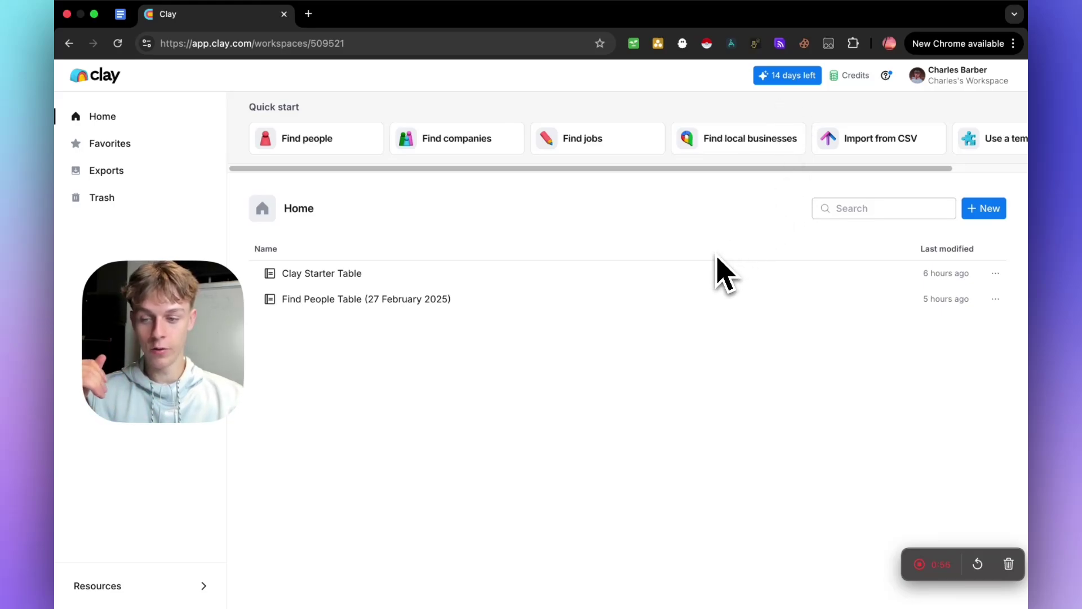
{"action": "left_click", "coordinate": [983, 210]}
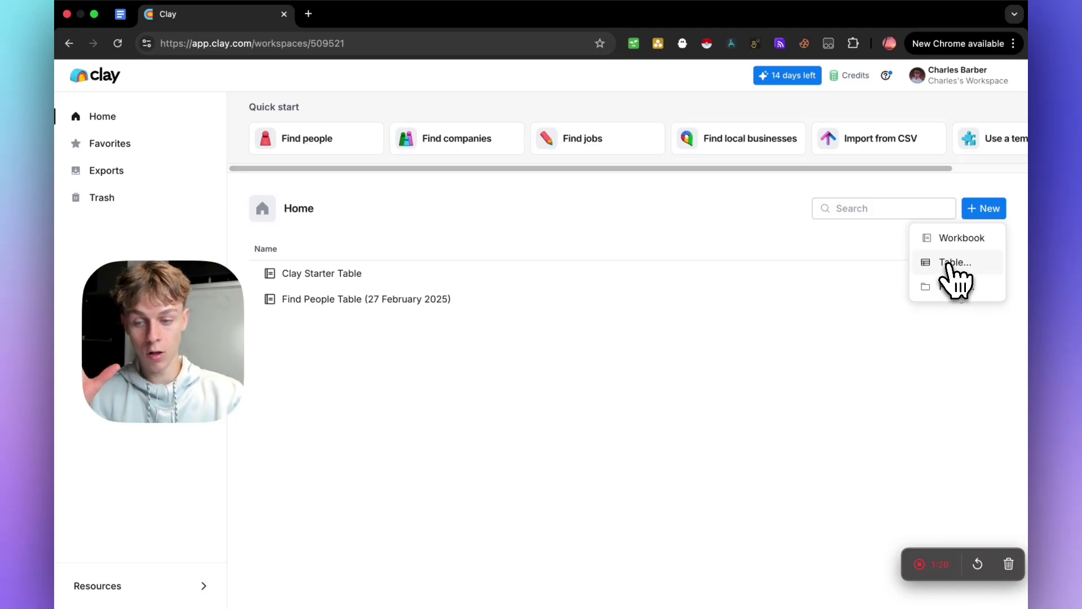
{"action": "left_click", "coordinate": [953, 263]}
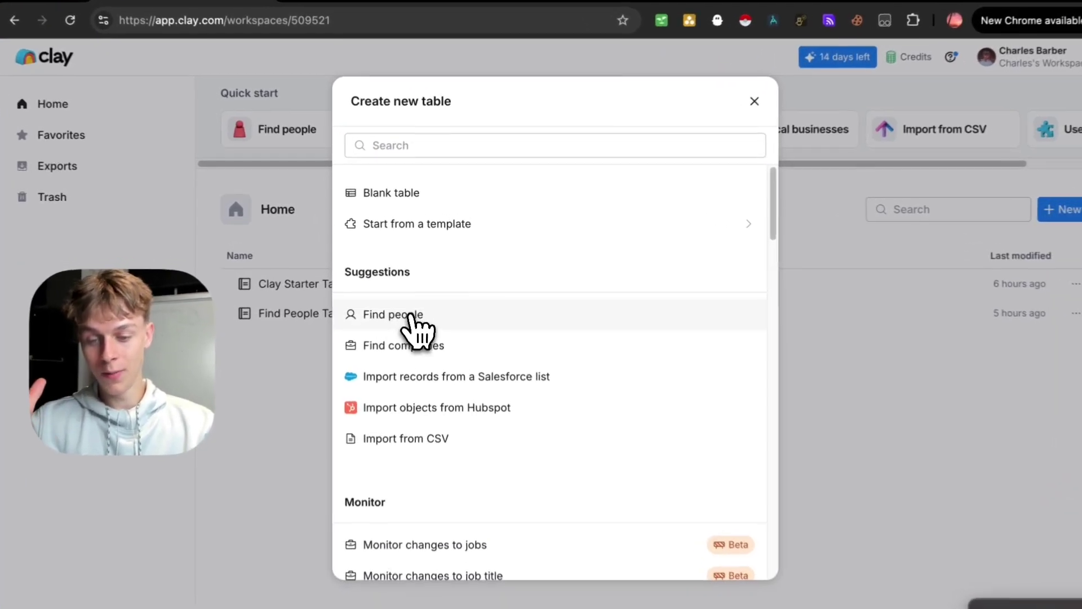
{"action": "left_click", "coordinate": [410, 317]}
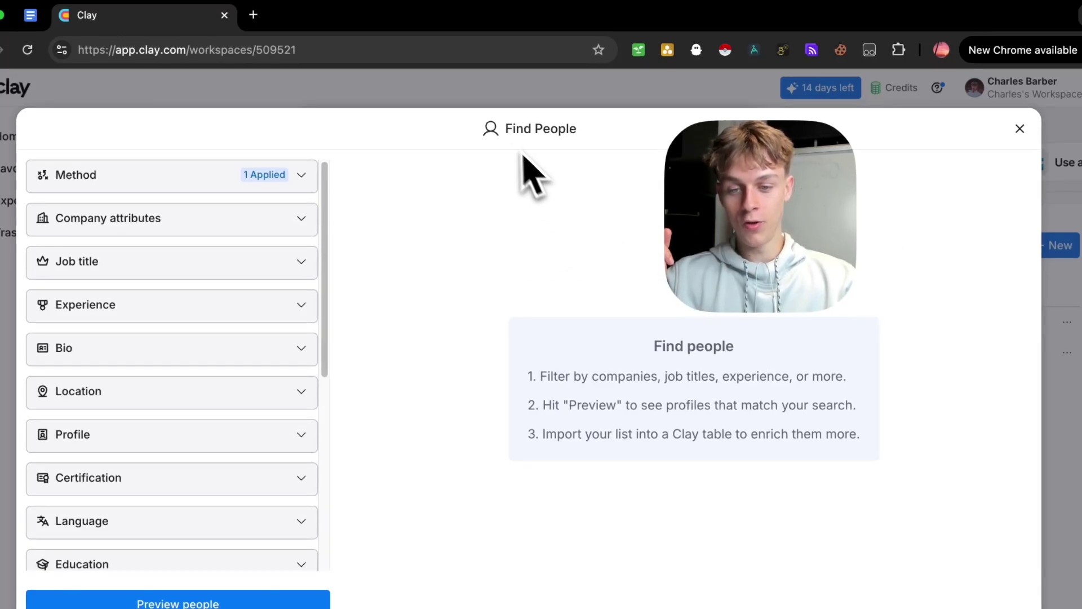
{"action": "triple_click", "coordinate": [550, 130]}
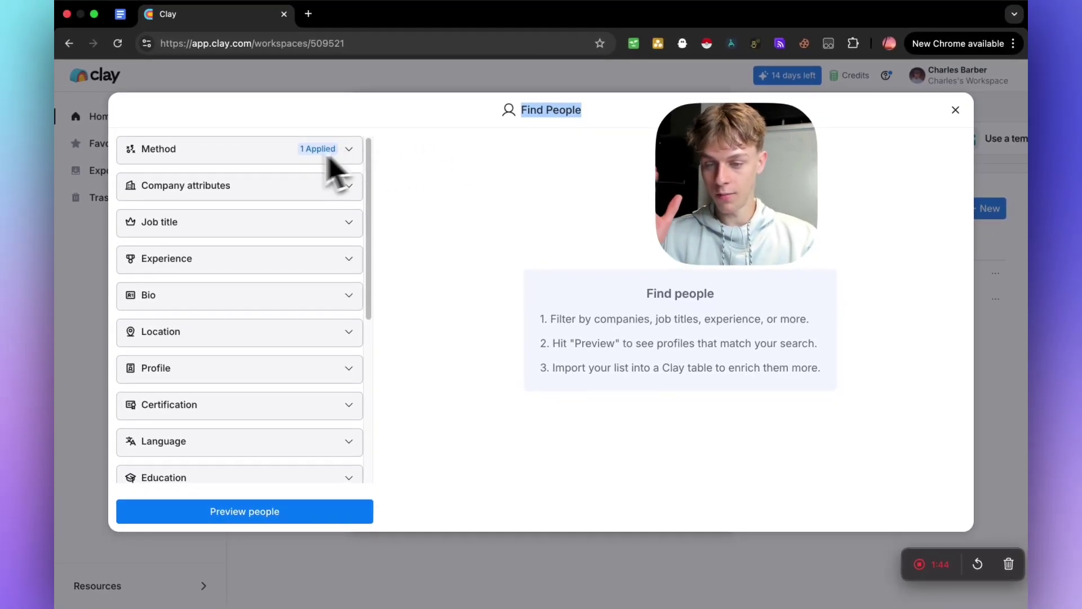
Expand the method and company attributes filters and limit the company size to 11-50 employees
{"action": "left_click", "coordinate": [186, 151]}
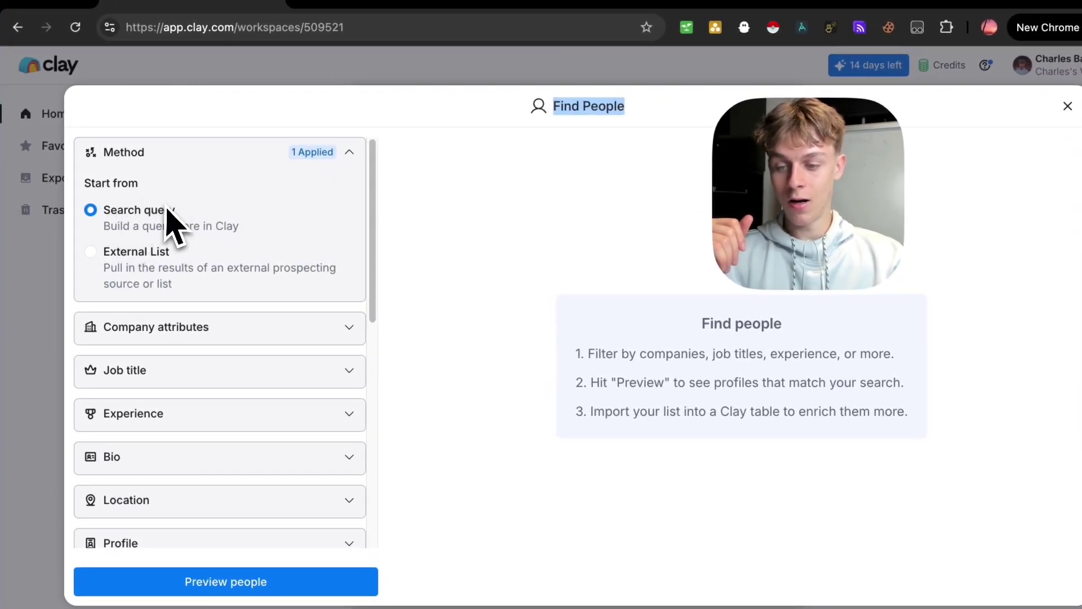
{"action": "scroll", "coordinate": [181, 299], "scroll_direction": "down", "scroll_amount": 1}
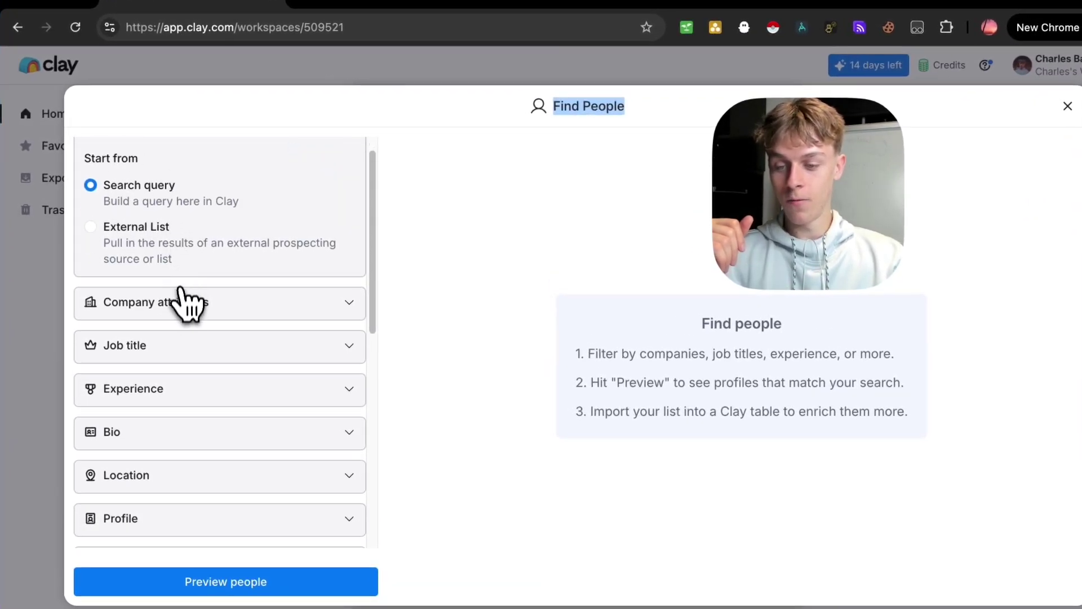
{"action": "left_click", "coordinate": [186, 303]}
{"action": "scroll", "coordinate": [192, 293], "scroll_direction": "down", "scroll_amount": 2}
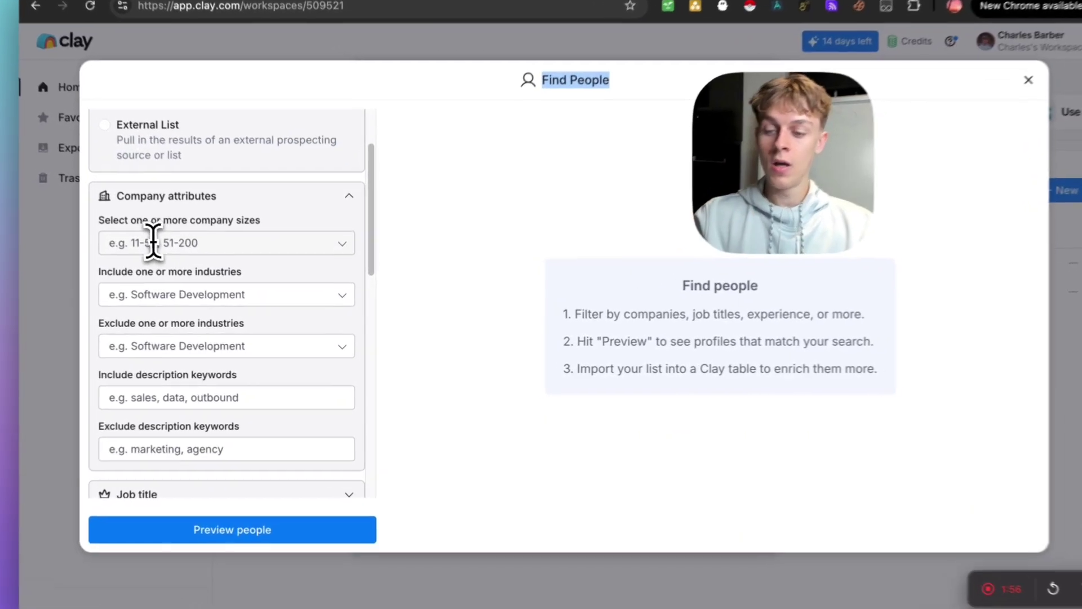
{"action": "left_click", "coordinate": [189, 255]}
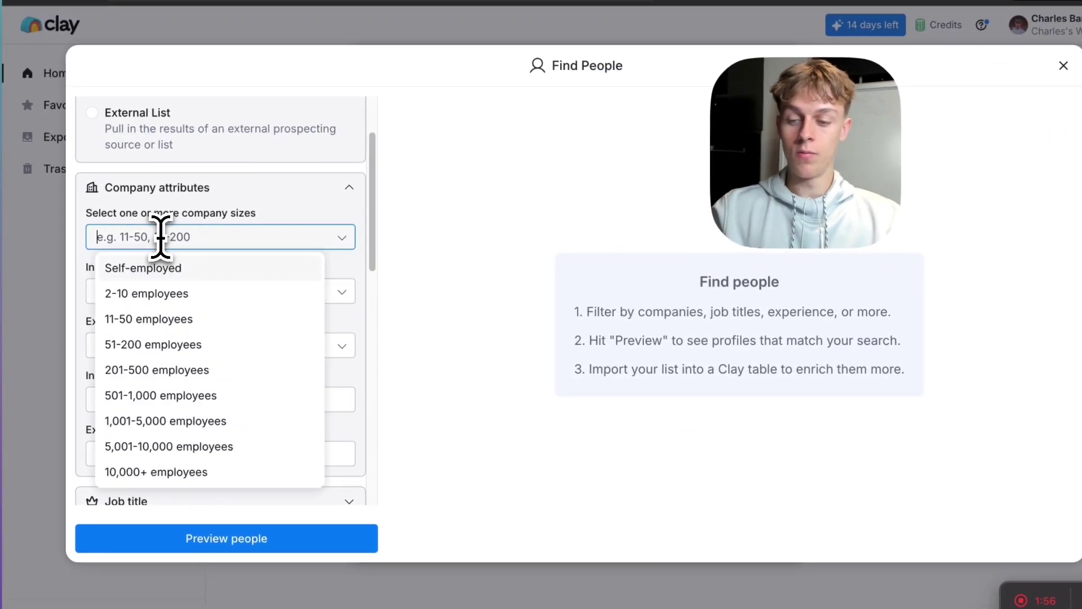
{"action": "left_click", "coordinate": [148, 319]}
{"action": "left_click", "coordinate": [395, 265]}
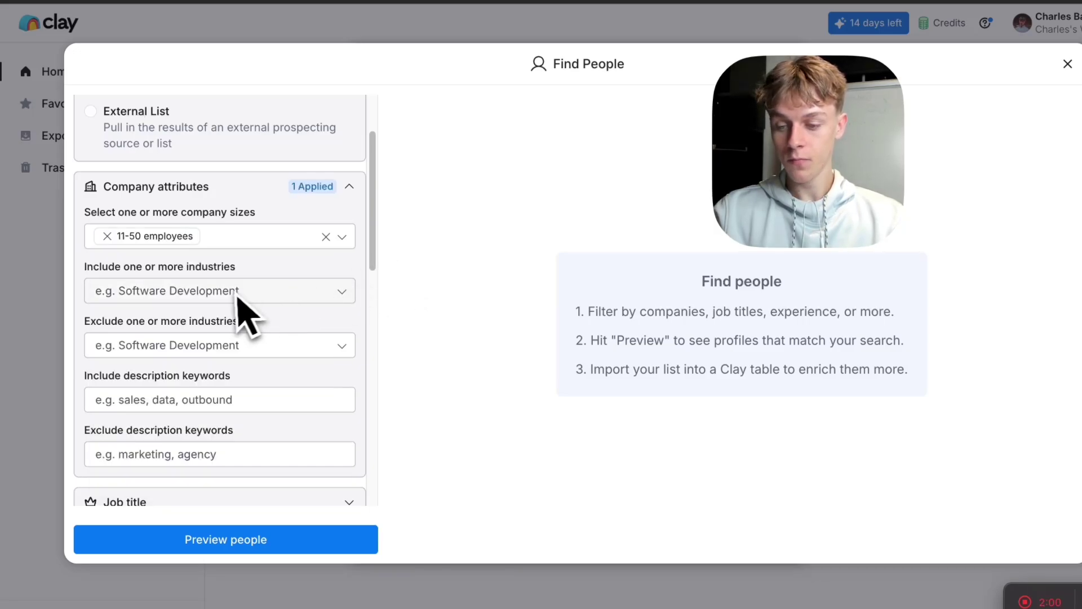
Include Accounting as the industry in the company attributes, leaving the excluded industries empty
{"action": "left_click", "coordinate": [164, 290]}
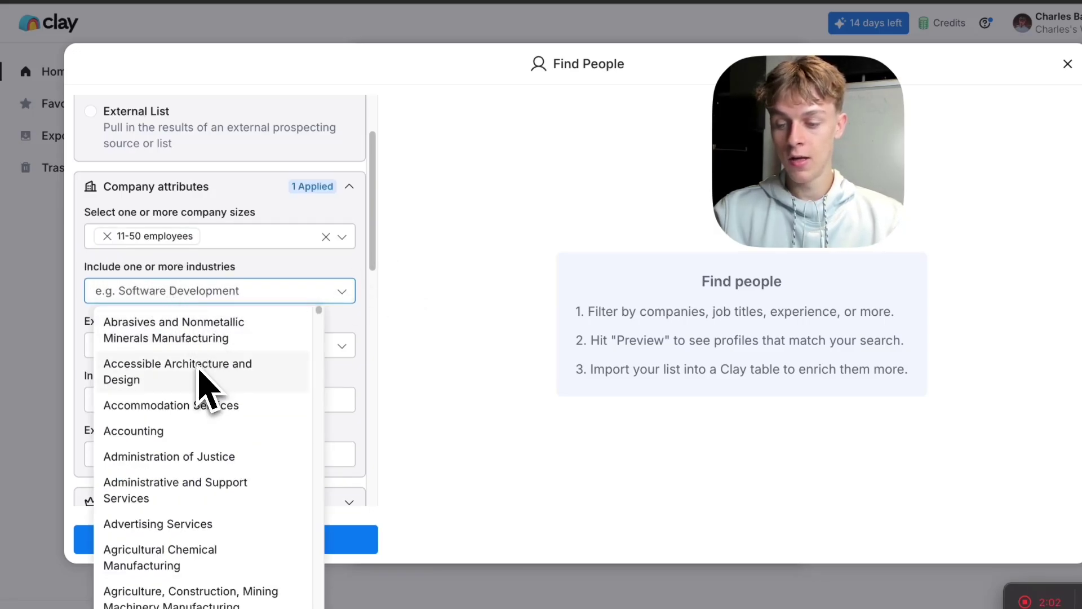
{"action": "scroll", "coordinate": [200, 406], "scroll_direction": "down", "scroll_amount": 1}
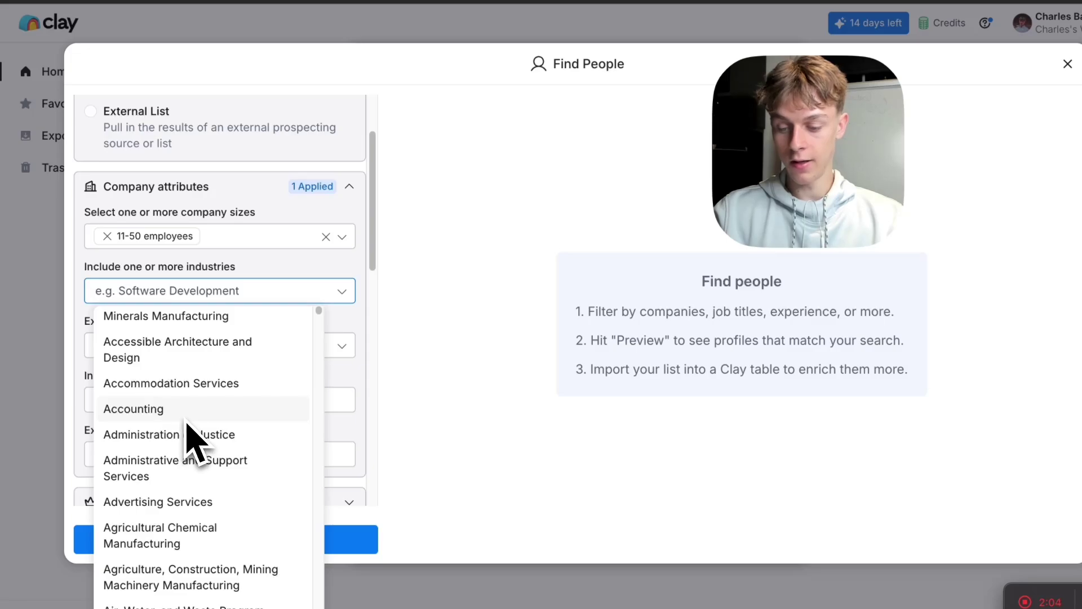
{"action": "left_click", "coordinate": [184, 416]}
{"action": "scroll", "coordinate": [220, 395], "scroll_direction": "down", "scroll_amount": 2}
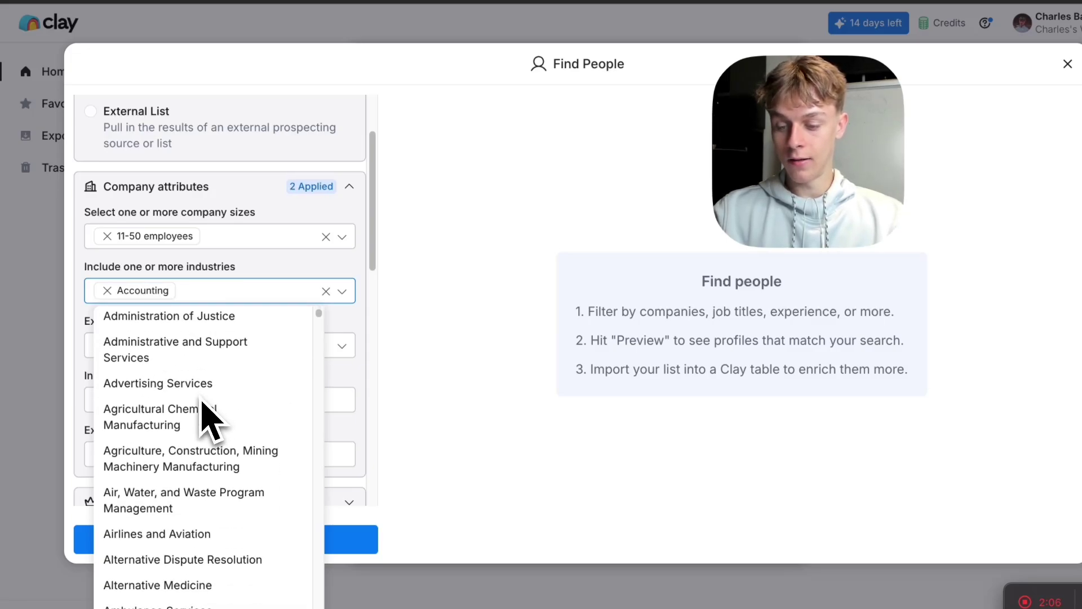
{"action": "left_click", "coordinate": [265, 290]}
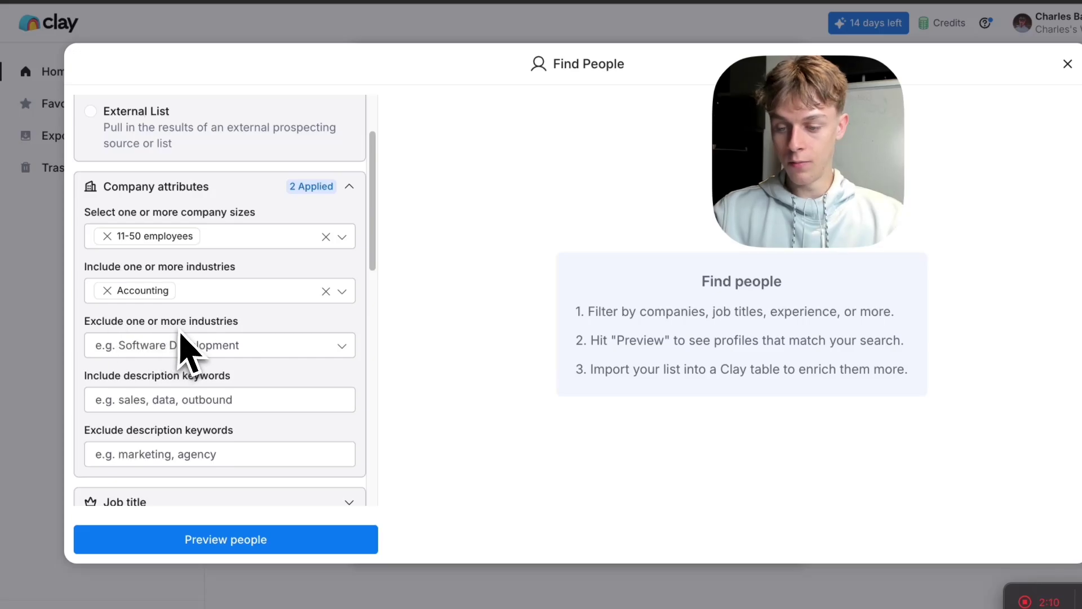
{"action": "left_click", "coordinate": [177, 344]}
{"action": "left_click", "coordinate": [263, 338]}
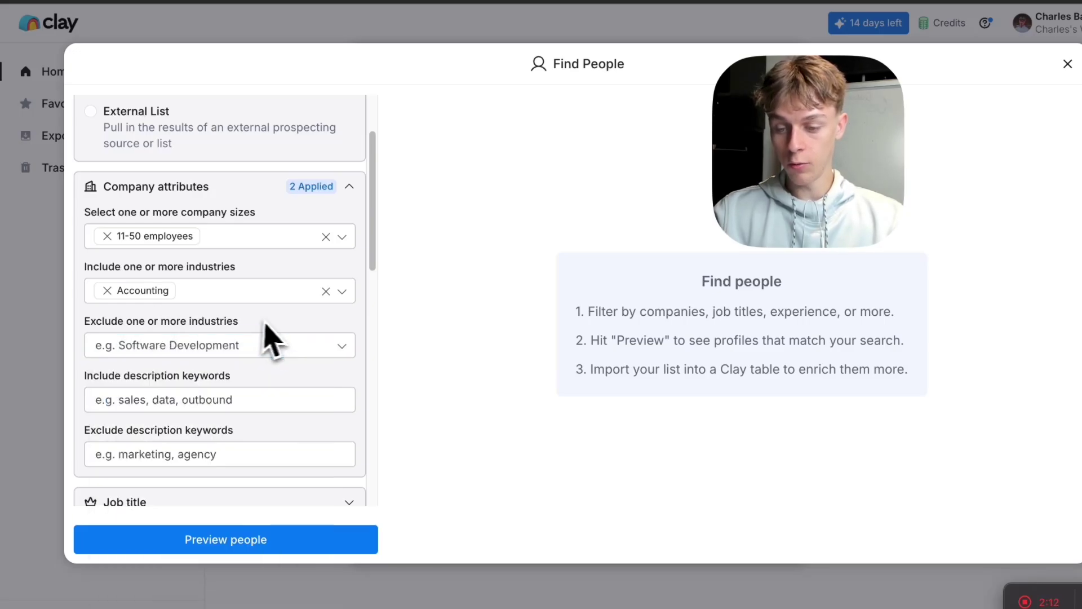
Expand the job title filters and include the C-suite level
{"action": "scroll", "coordinate": [193, 367], "scroll_direction": "down", "scroll_amount": 2}
{"action": "scroll", "coordinate": [167, 362], "scroll_direction": "down", "scroll_amount": 3}
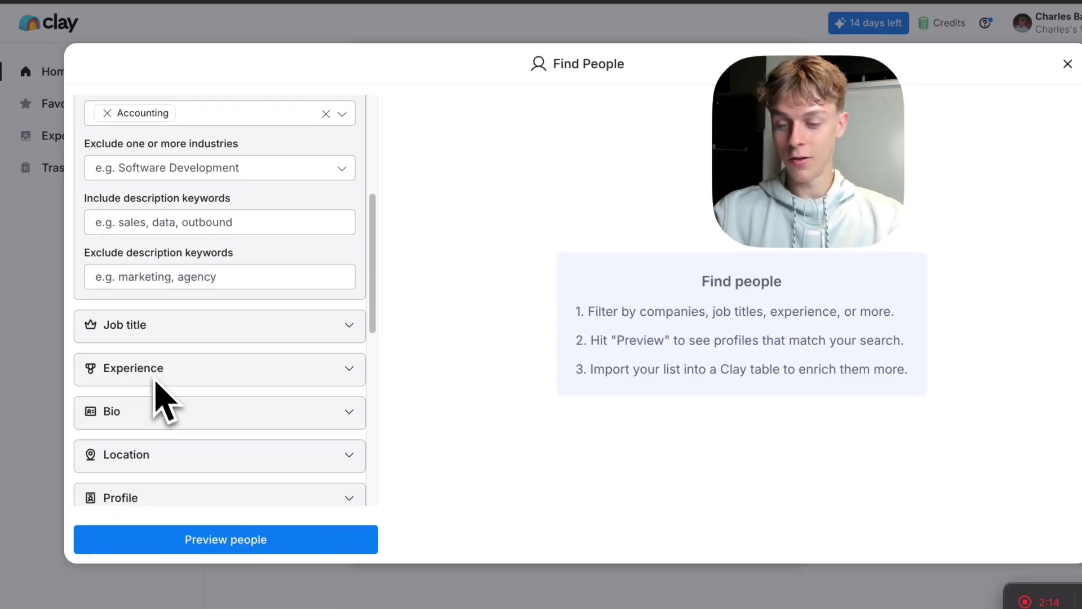
{"action": "left_click", "coordinate": [151, 329]}
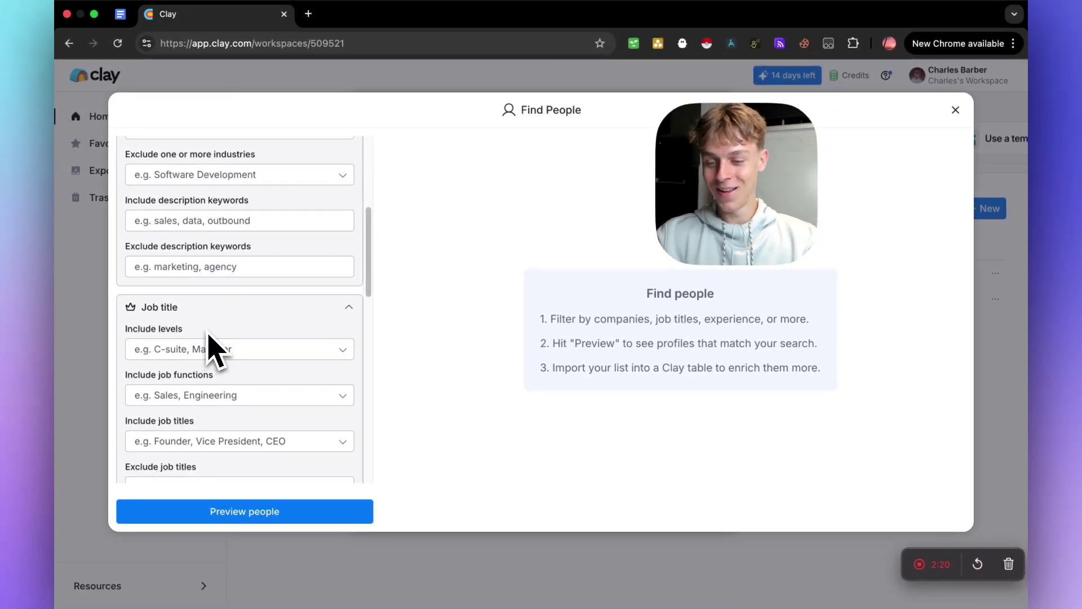
{"action": "scroll", "coordinate": [209, 338], "scroll_direction": "down", "scroll_amount": 2}
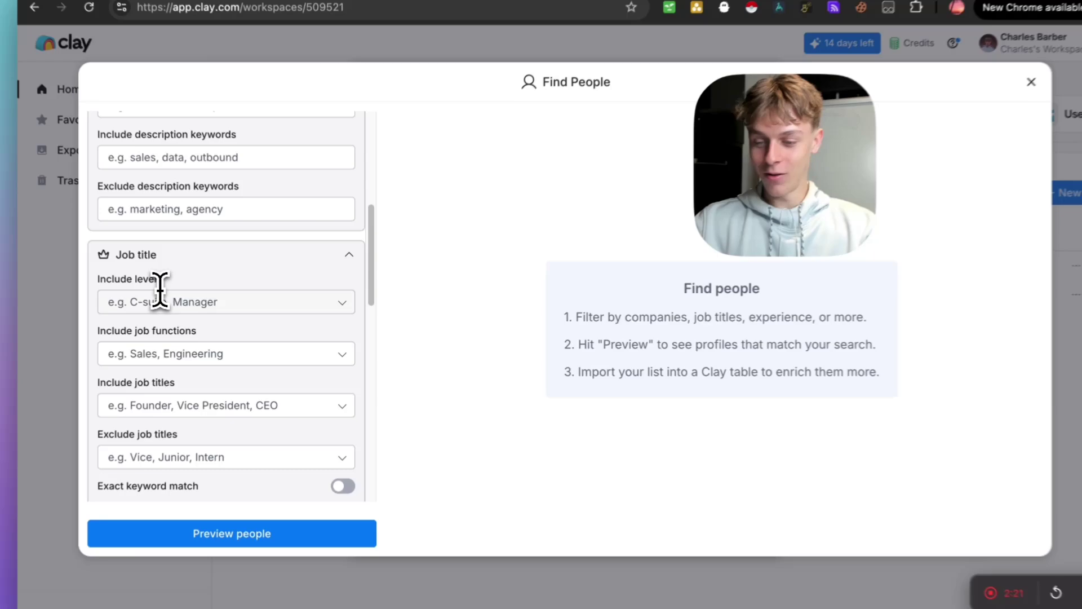
{"action": "left_click", "coordinate": [203, 310]}
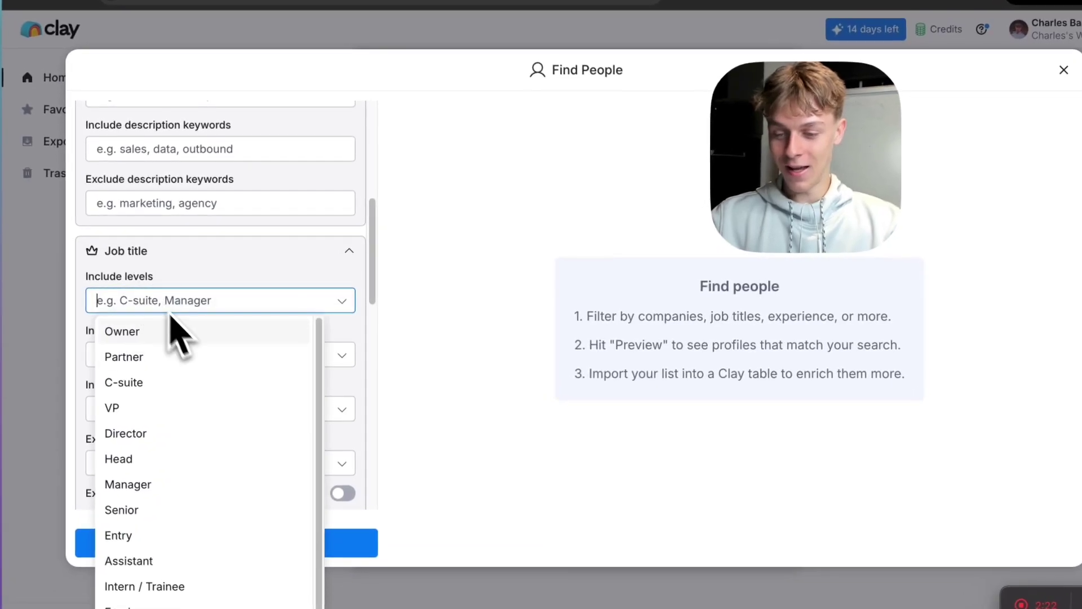
{"action": "left_click", "coordinate": [147, 382]}
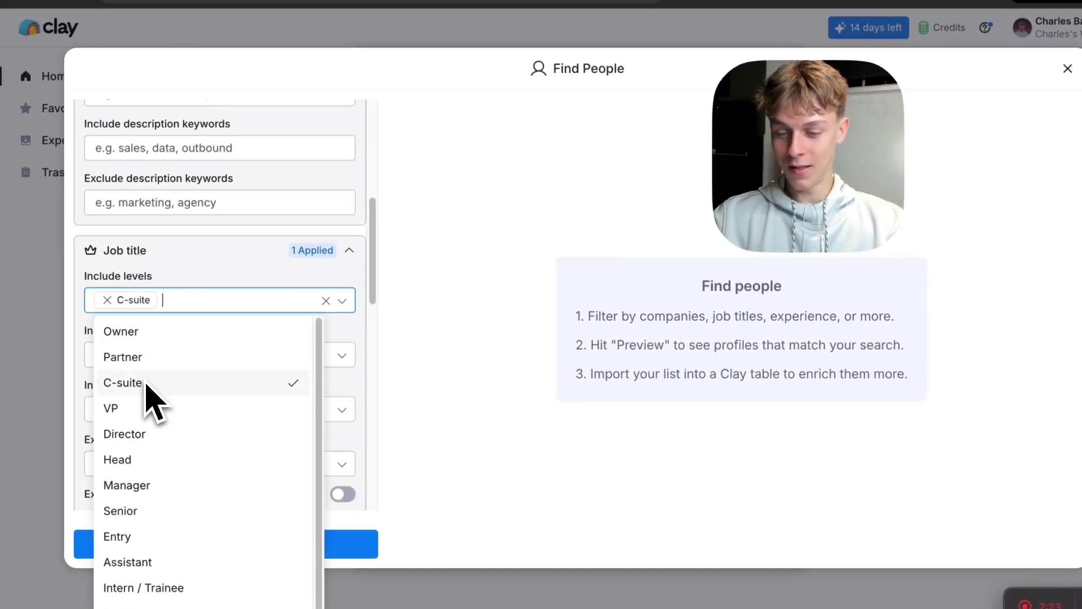
{"action": "left_click", "coordinate": [177, 285]}
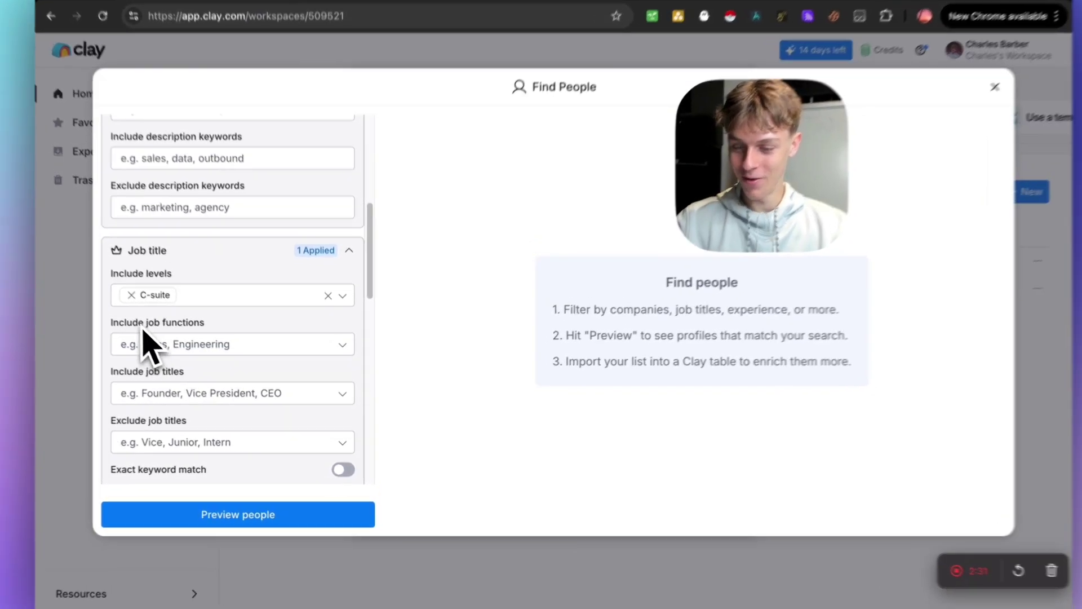
{"action": "left_click", "coordinate": [157, 349]}
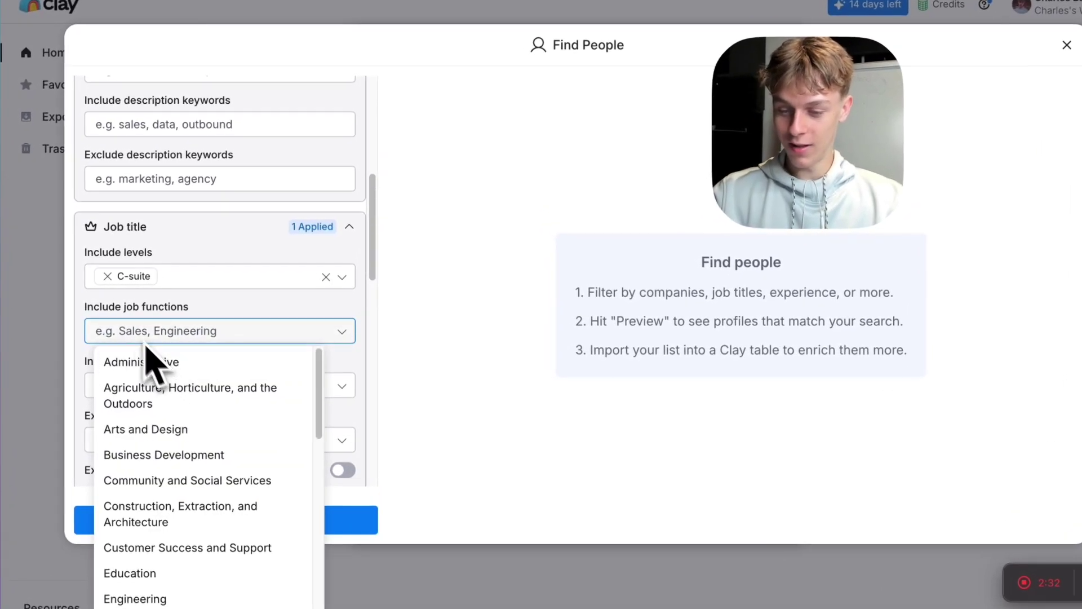
{"action": "scroll", "coordinate": [179, 428], "scroll_direction": "down", "scroll_amount": 4}
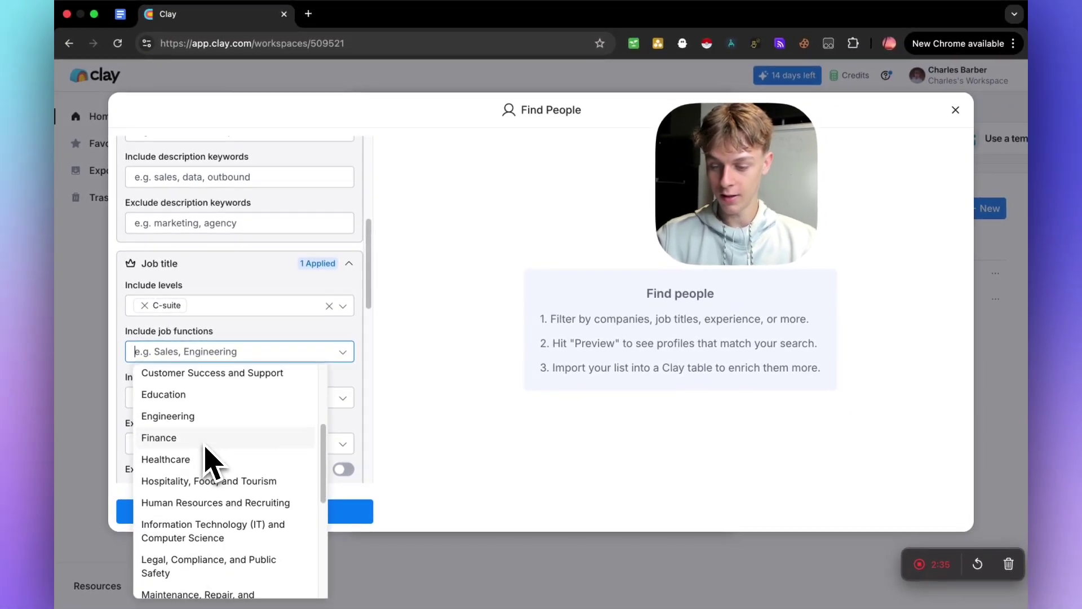
{"action": "scroll", "coordinate": [205, 451], "scroll_direction": "down", "scroll_amount": 6}
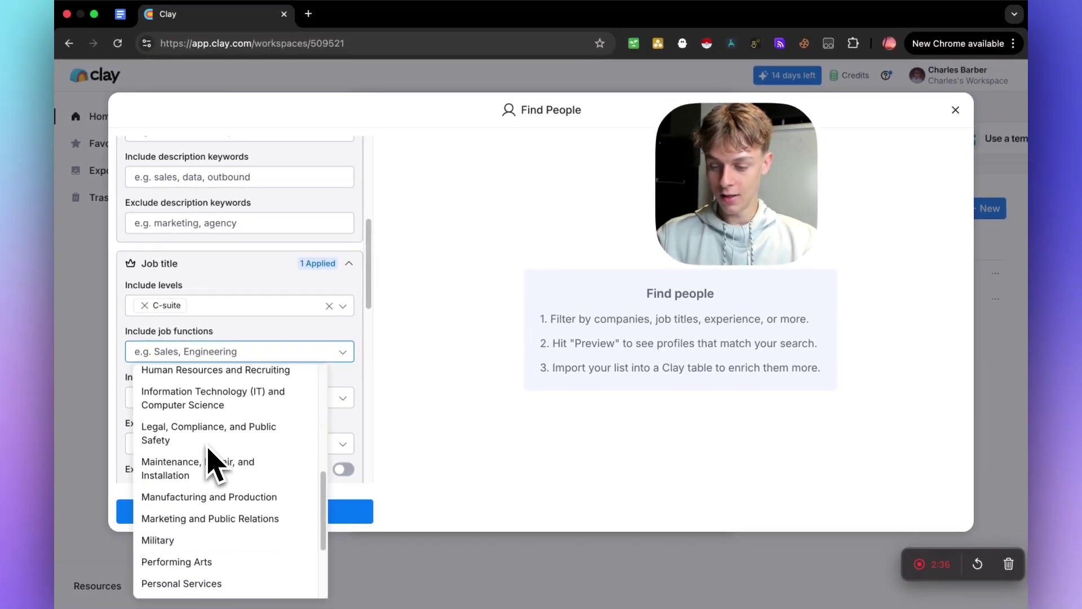
{"action": "scroll", "coordinate": [210, 458], "scroll_direction": "up", "scroll_amount": 12}
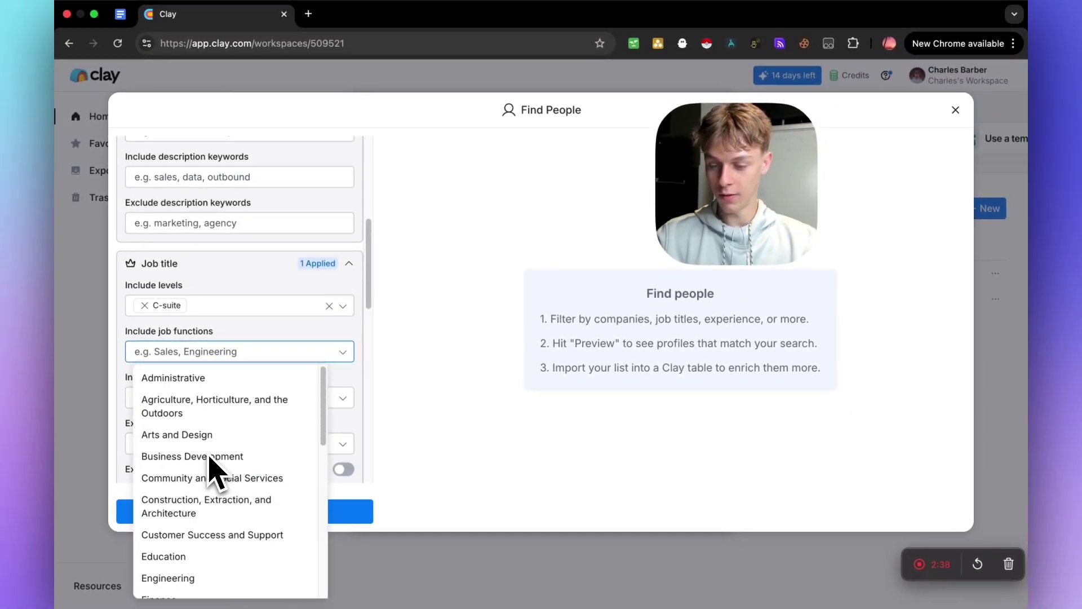
{"action": "left_click", "coordinate": [228, 351]}
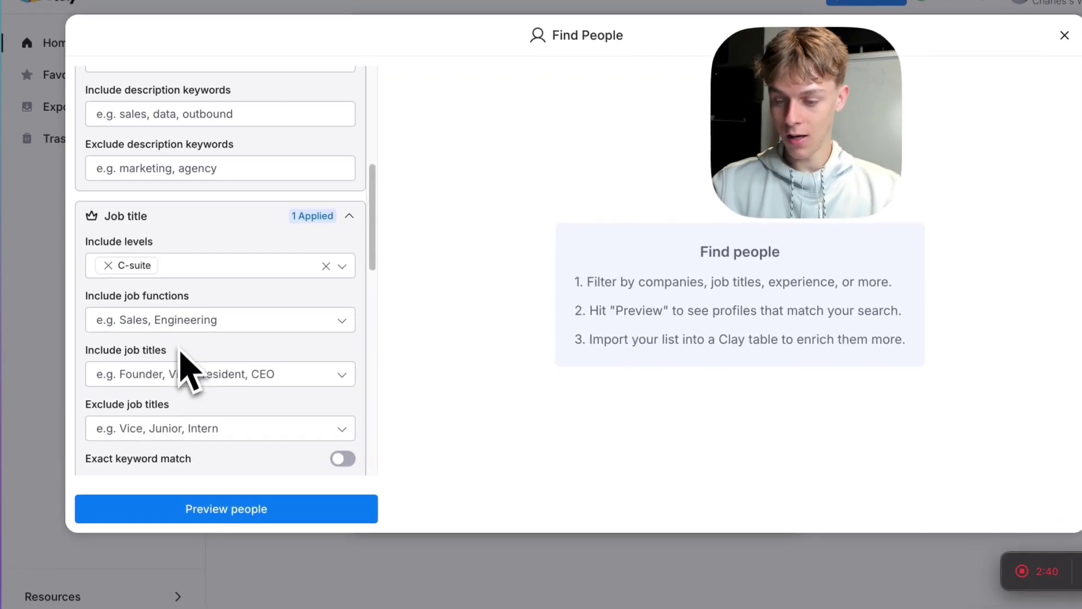
Add Account Executive to the included job titles and clear the leftover search text there
{"action": "scroll", "coordinate": [210, 388], "scroll_direction": "down", "scroll_amount": 2}
{"action": "left_click", "coordinate": [205, 342]}
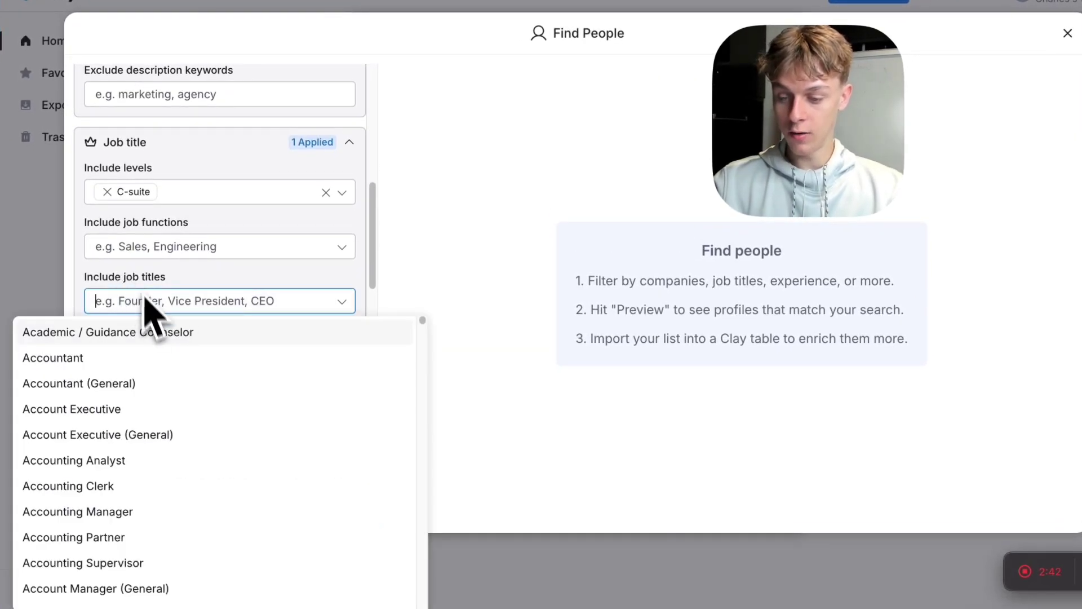
{"action": "left_click", "coordinate": [57, 409]}
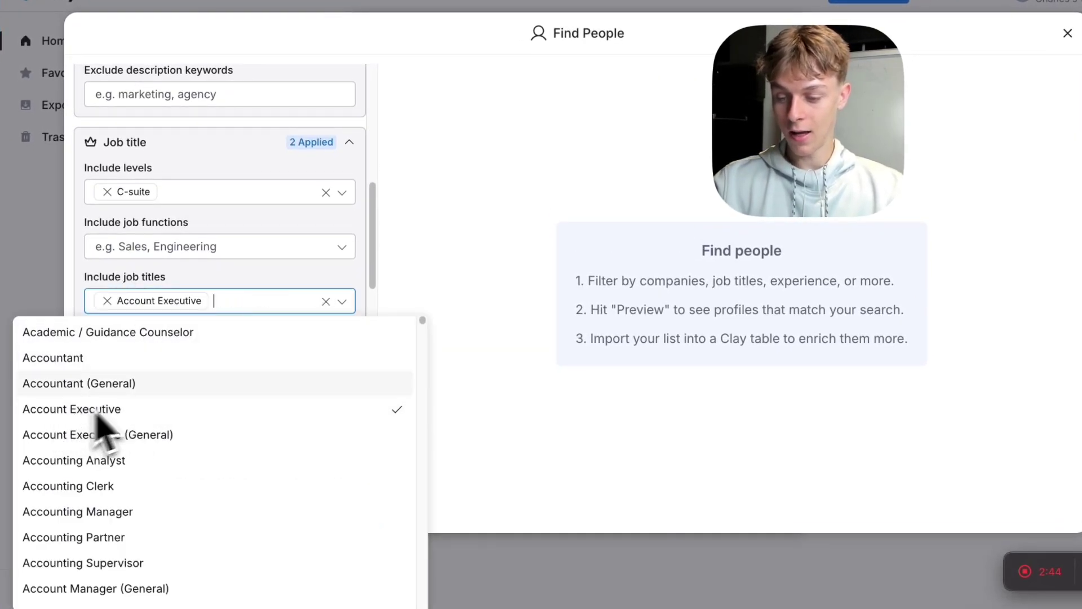
{"action": "type", "text": "k"}
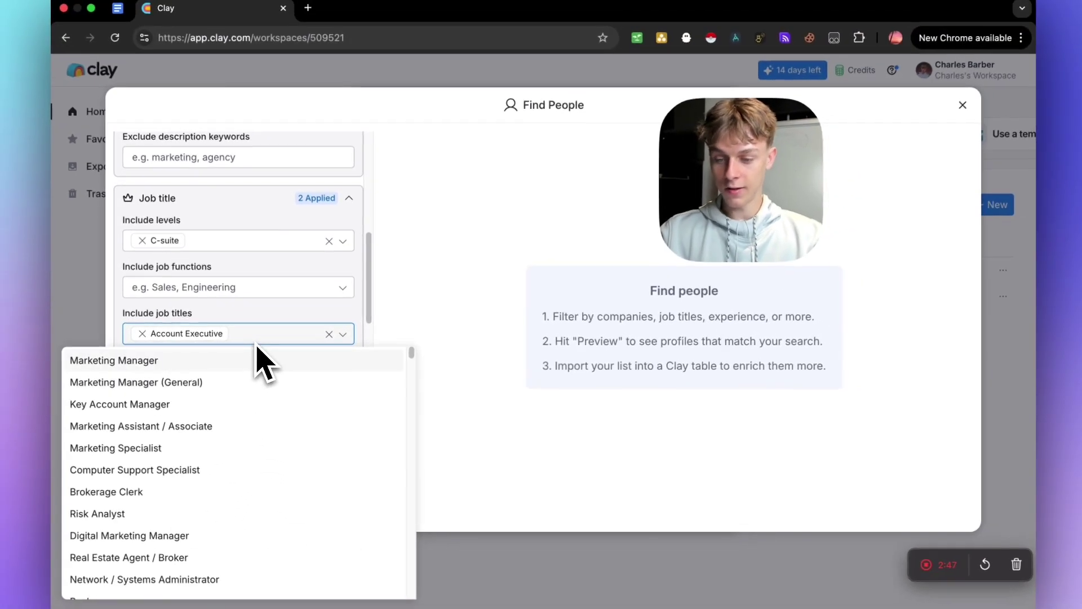
{"action": "key", "text": "BackSpace"}
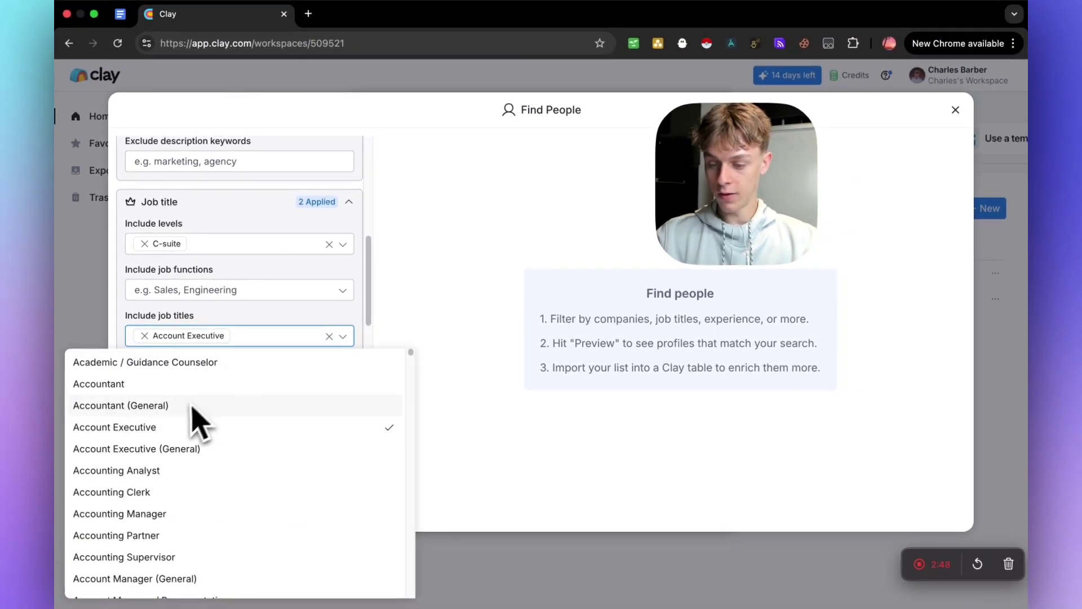
Search the job titles for "exec" and add Chief Executive Officer to the included job titles
{"action": "scroll", "coordinate": [189, 409], "scroll_direction": "down", "scroll_amount": 3}
{"action": "type", "text": "exec"}
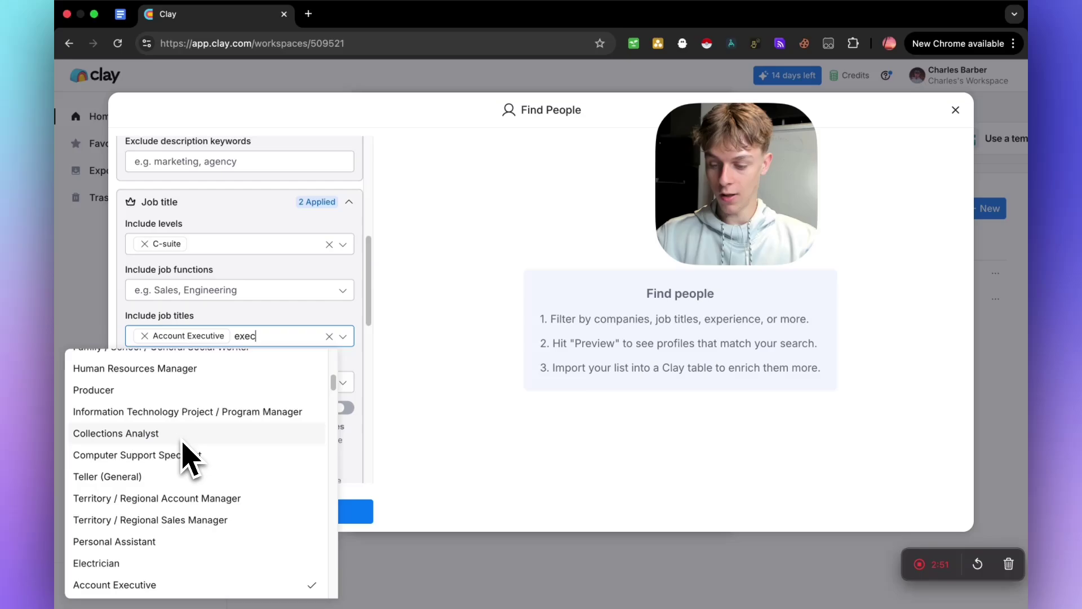
{"action": "scroll", "coordinate": [189, 456], "scroll_direction": "up", "scroll_amount": 10}
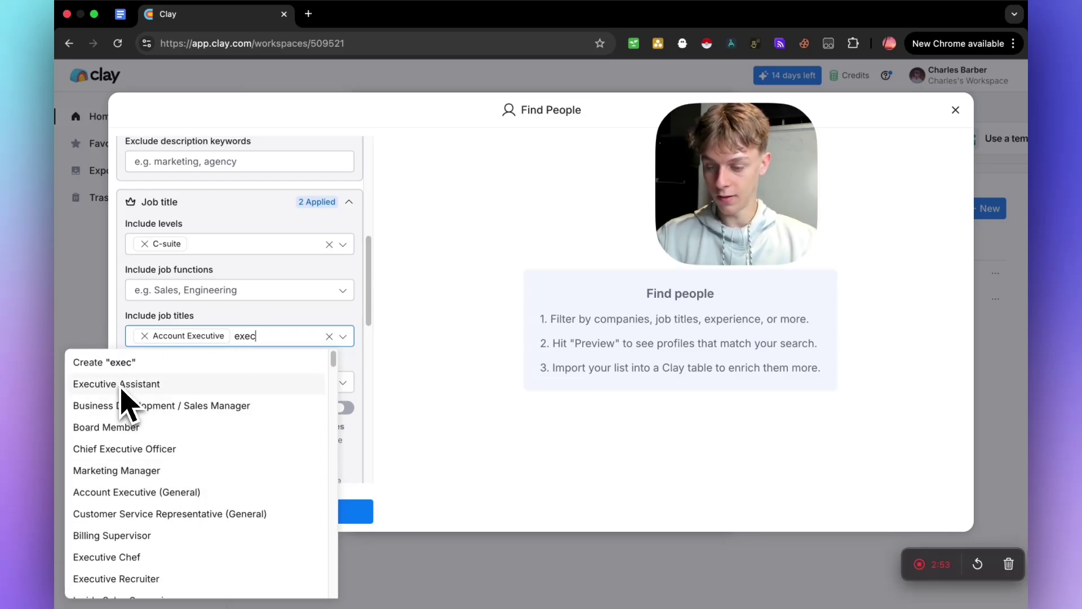
{"action": "left_click", "coordinate": [123, 450]}
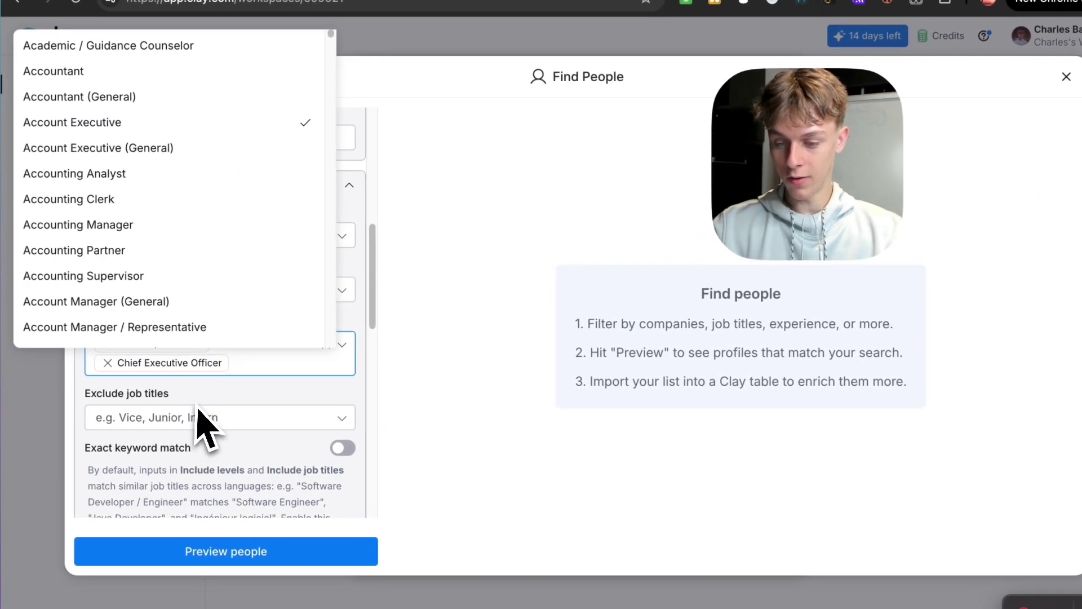
{"action": "key", "text": "Escape"}
Exclude the job title Administrator in the job title filters
{"action": "left_click", "coordinate": [150, 421]}
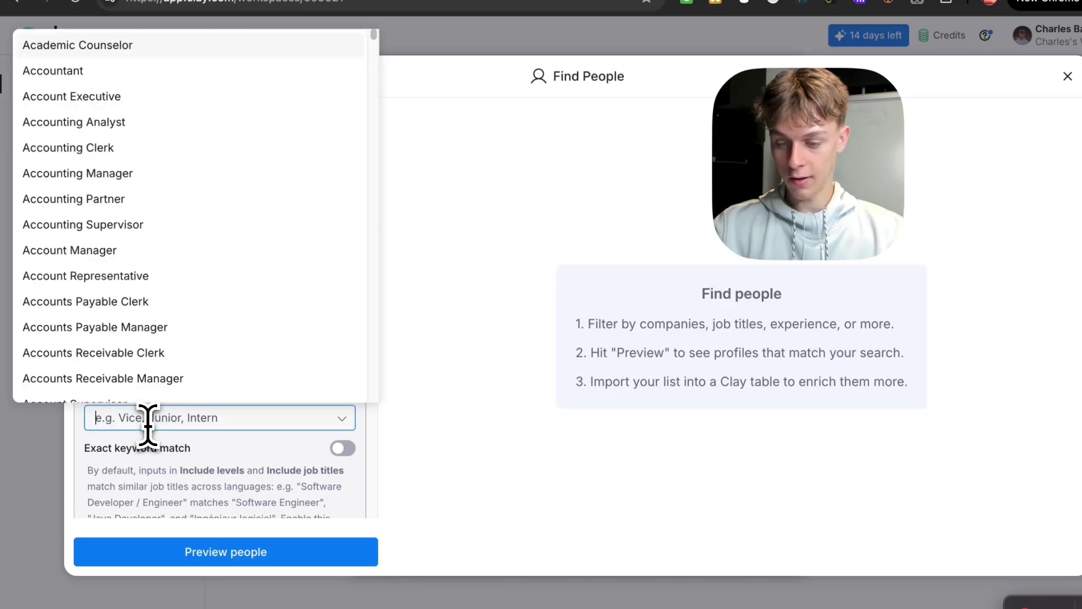
{"action": "scroll", "coordinate": [134, 217], "scroll_direction": "down", "scroll_amount": 10}
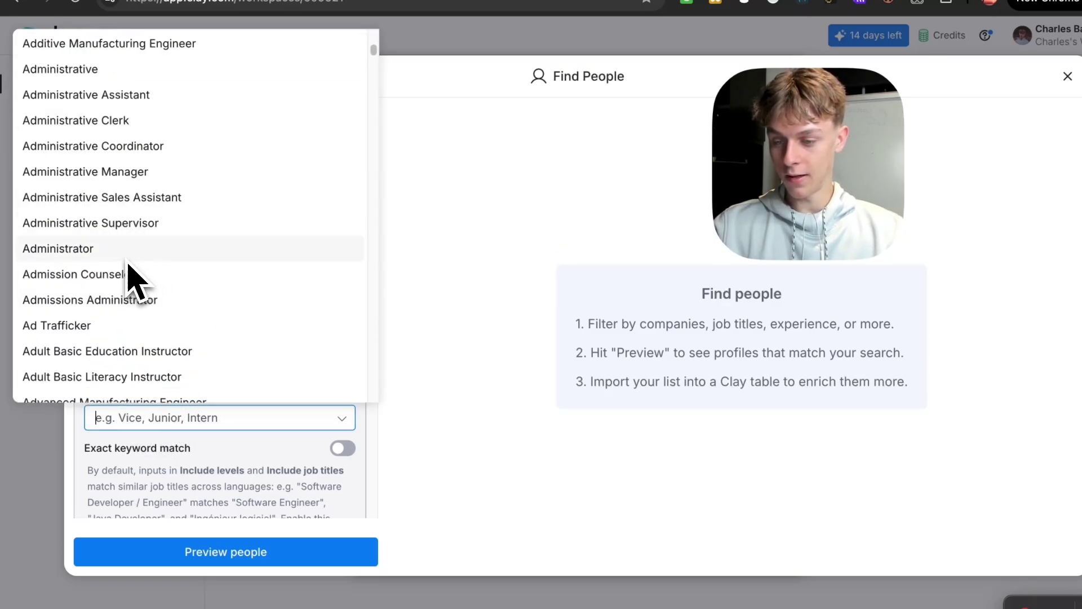
{"action": "left_click", "coordinate": [128, 258]}
{"action": "left_click", "coordinate": [258, 464]}
{"action": "scroll", "coordinate": [257, 465], "scroll_direction": "down", "scroll_amount": 3}
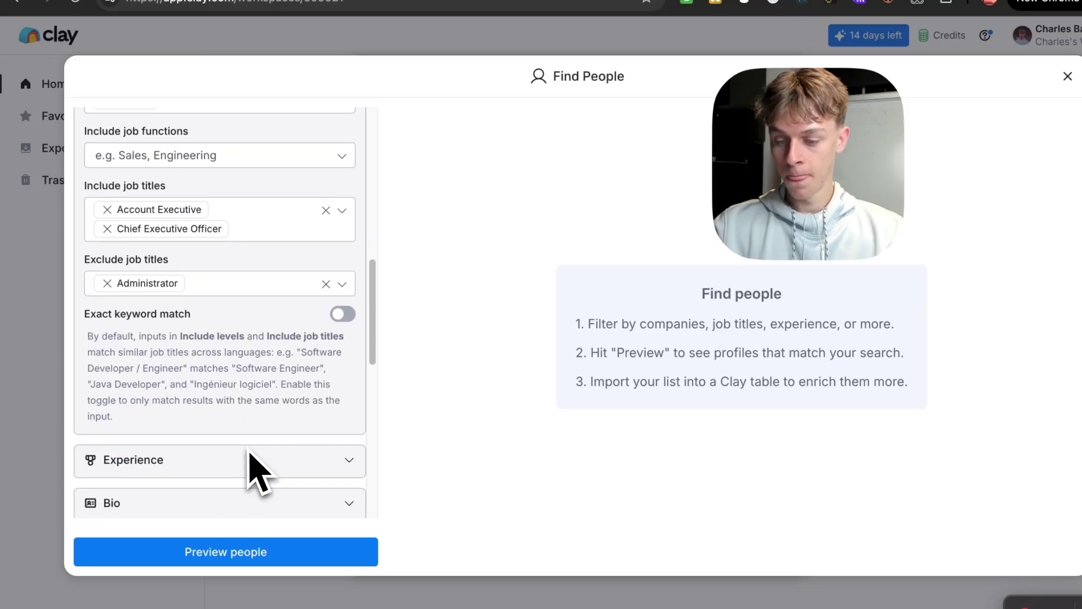
Expand the location filters and look through the country choices and the remaining location fields
{"action": "scroll", "coordinate": [254, 464], "scroll_direction": "down", "scroll_amount": 5}
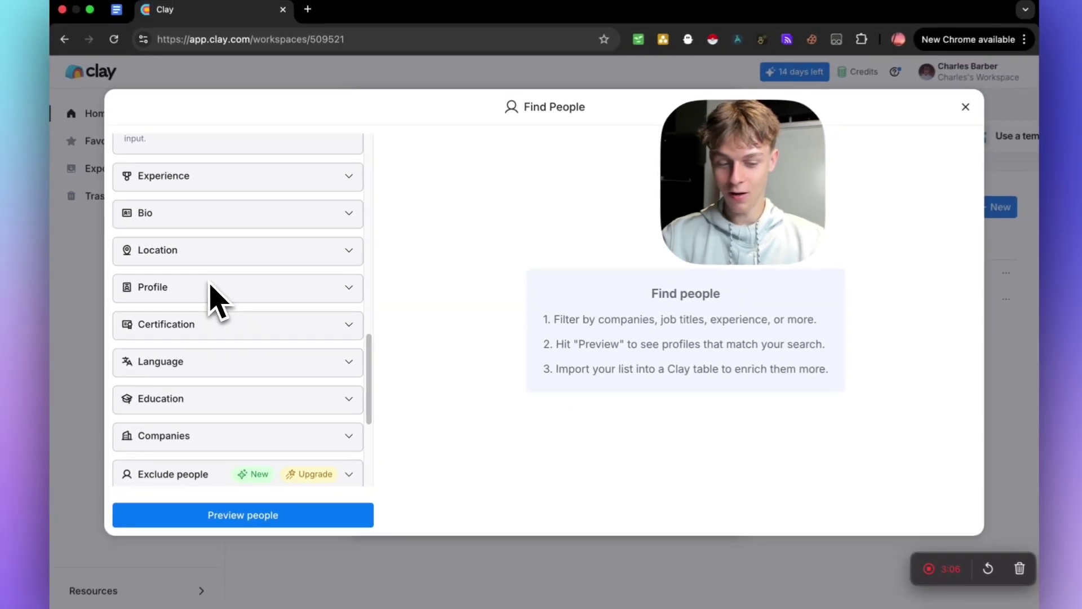
{"action": "scroll", "coordinate": [188, 284], "scroll_direction": "down", "scroll_amount": 3}
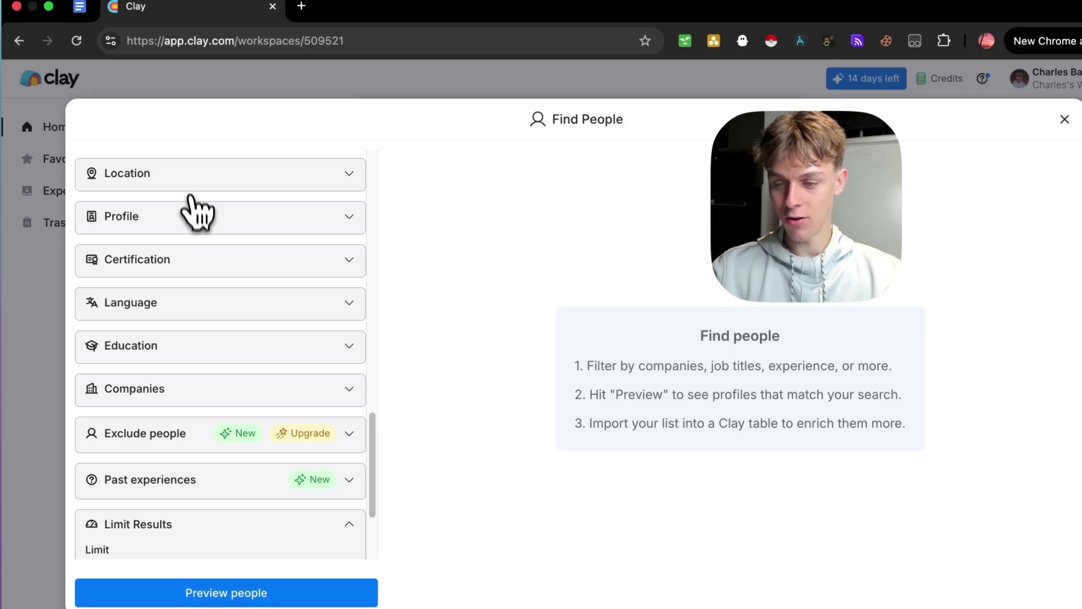
{"action": "left_click", "coordinate": [197, 165]}
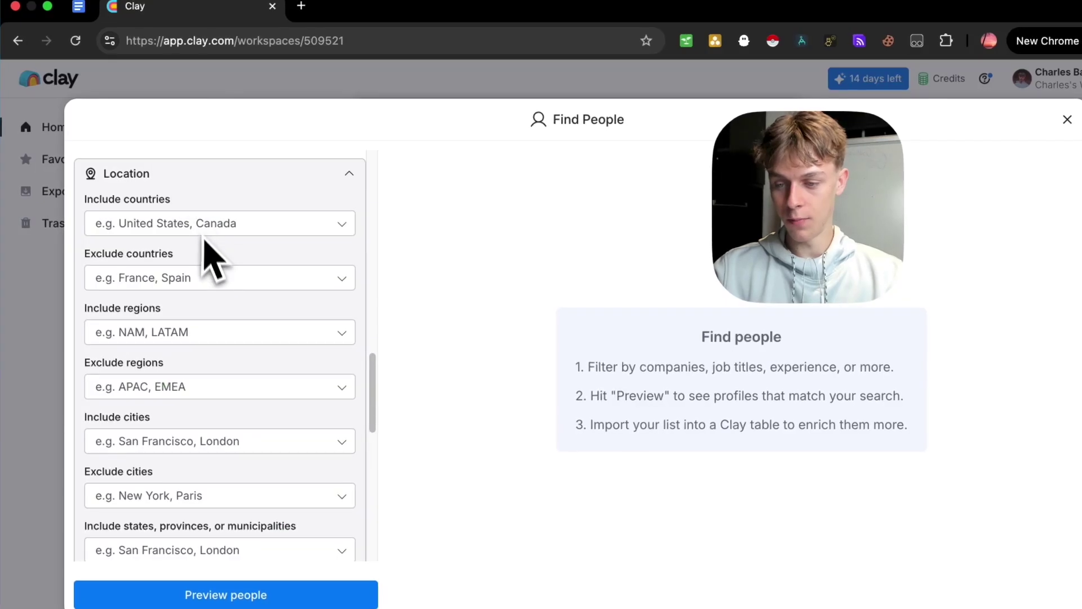
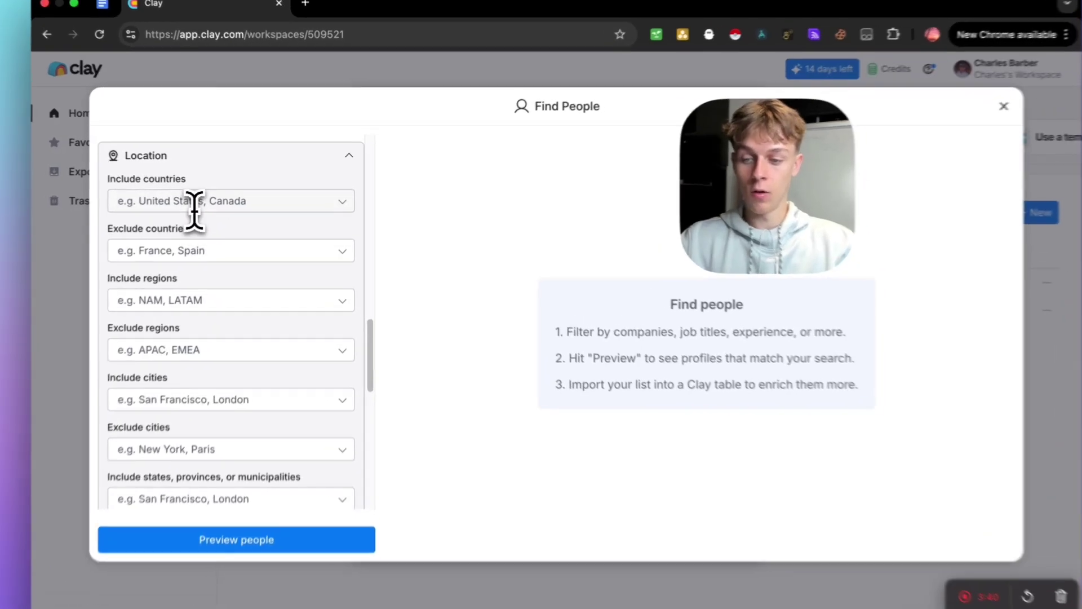
{"action": "left_click", "coordinate": [208, 197]}
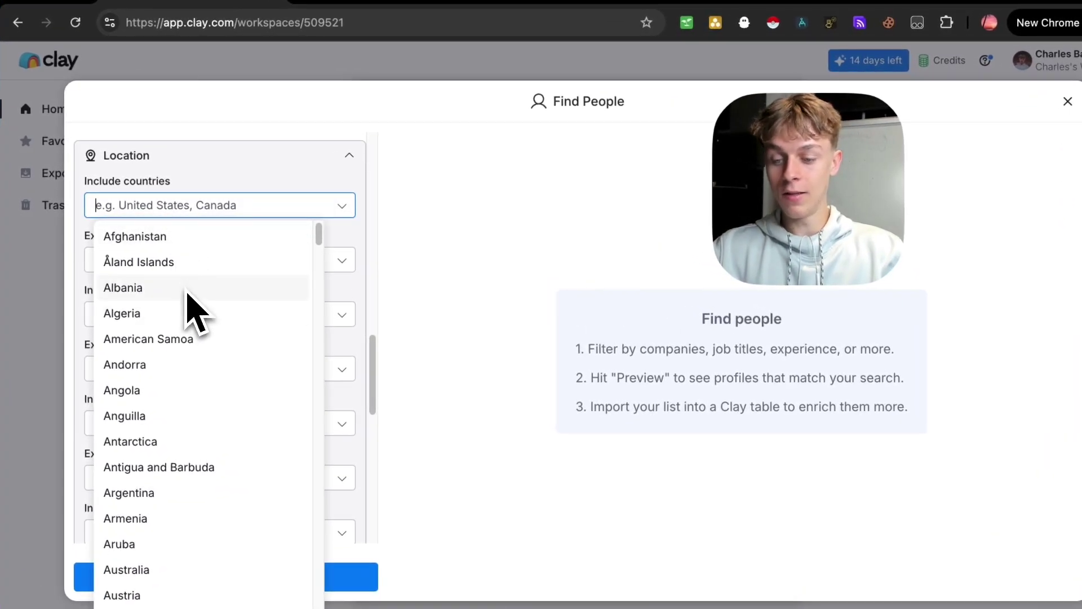
{"action": "scroll", "coordinate": [189, 316], "scroll_direction": "down", "scroll_amount": 2}
{"action": "left_click", "coordinate": [220, 186]}
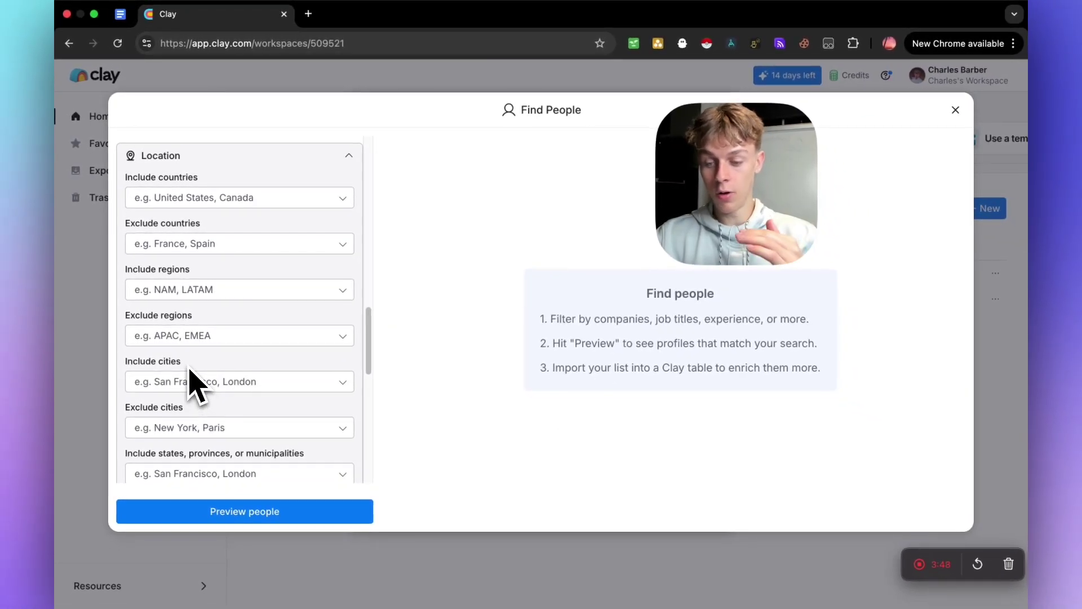
{"action": "scroll", "coordinate": [191, 383], "scroll_direction": "down", "scroll_amount": 4}
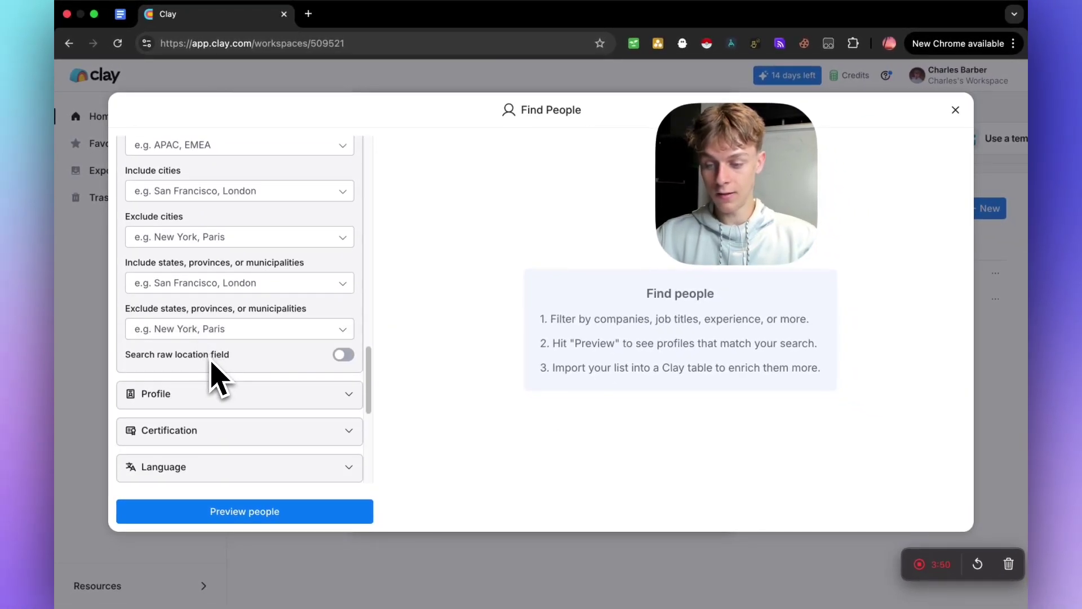
{"action": "scroll", "coordinate": [217, 379], "scroll_direction": "up", "scroll_amount": 5}
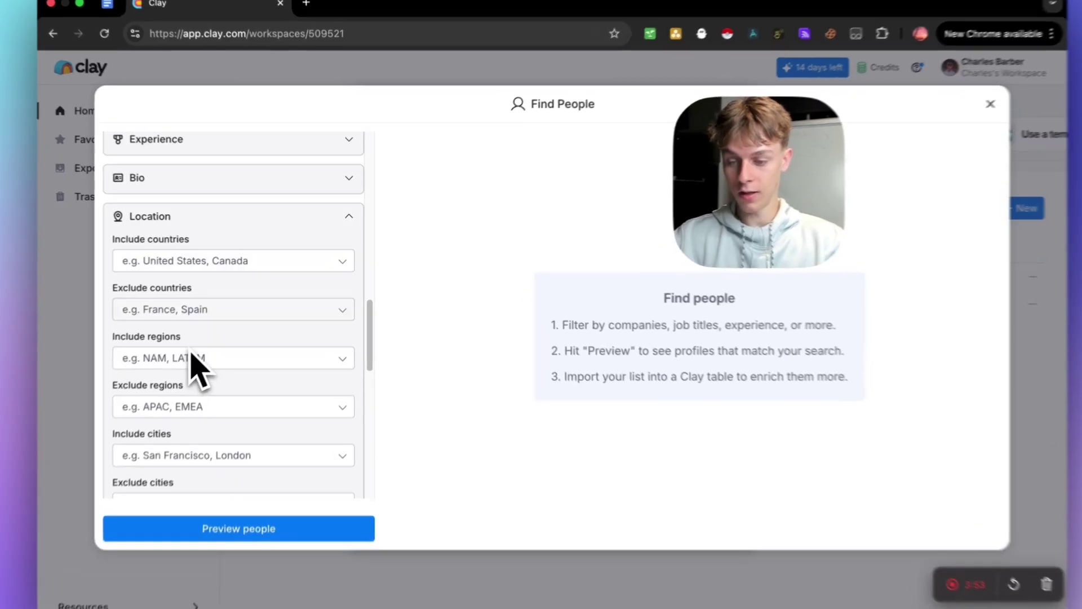
Include United States as the country in the location filters, leaving the included regions empty
{"action": "left_click", "coordinate": [195, 258]}
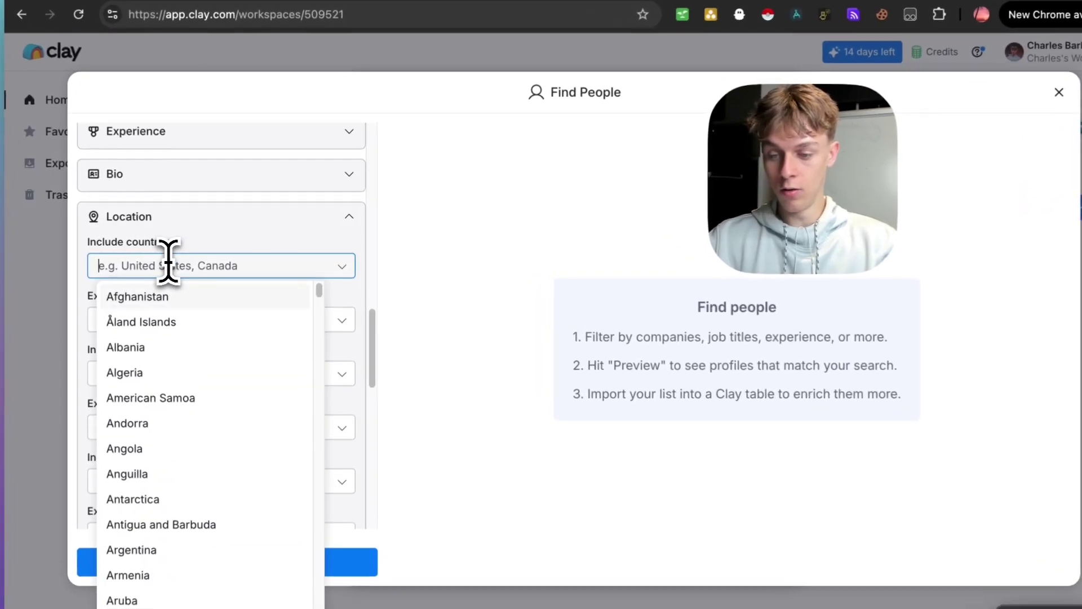
{"action": "type", "text": "uni"}
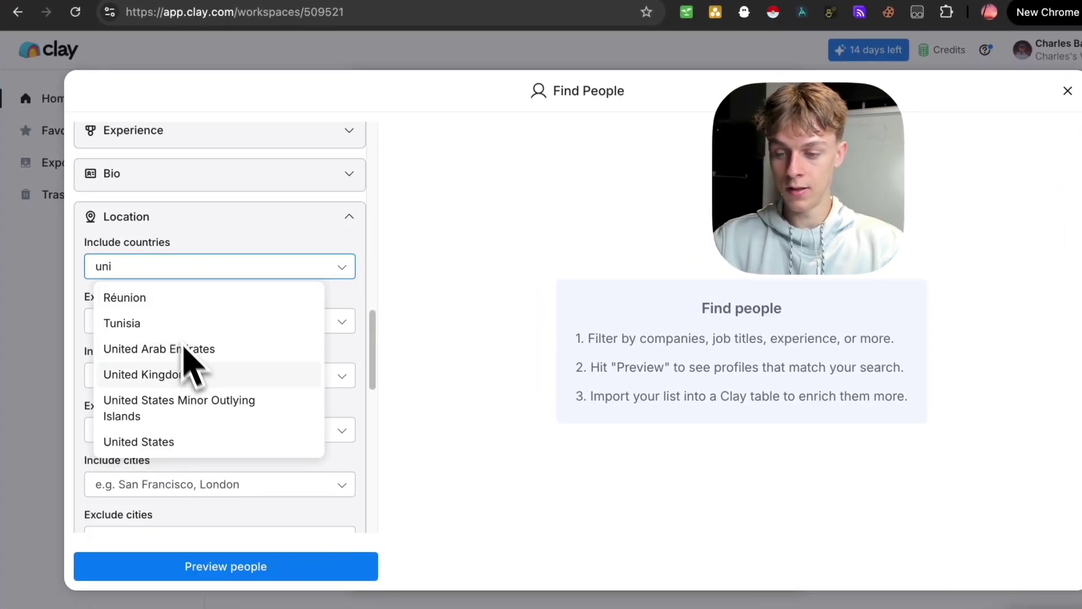
{"action": "left_click", "coordinate": [174, 442]}
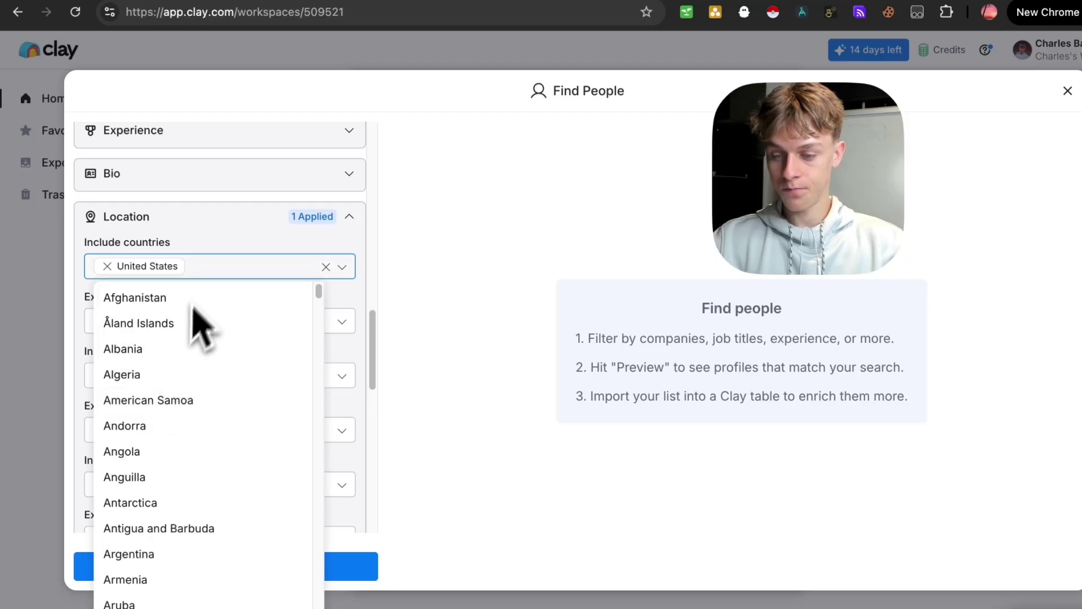
{"action": "left_click", "coordinate": [203, 258]}
{"action": "left_click", "coordinate": [143, 376]}
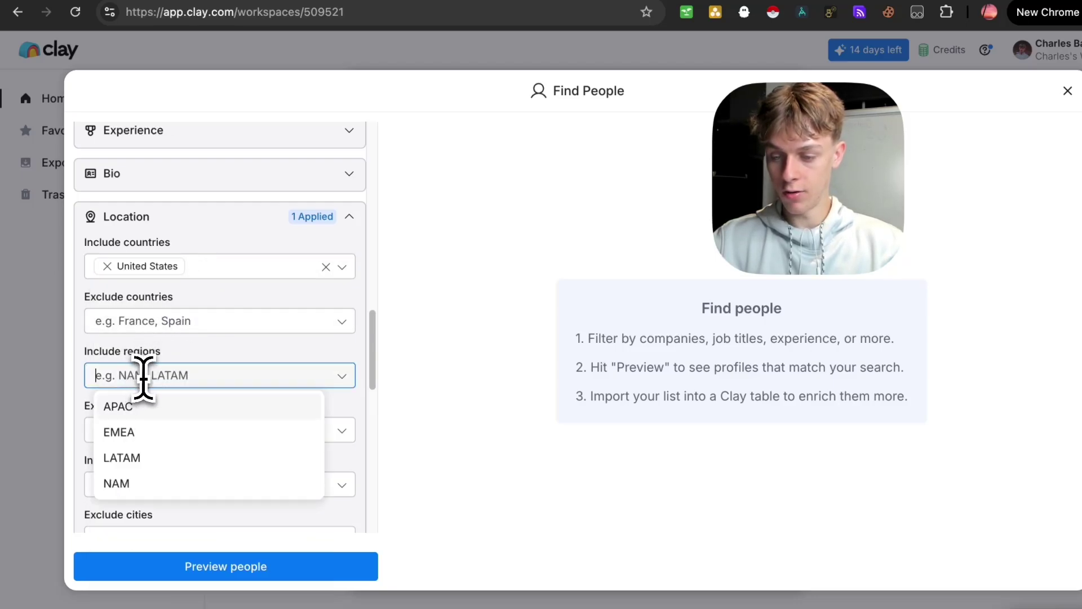
Include the cities New York and Los Angeles in the location filters
{"action": "scroll", "coordinate": [174, 395], "scroll_direction": "down", "scroll_amount": 3}
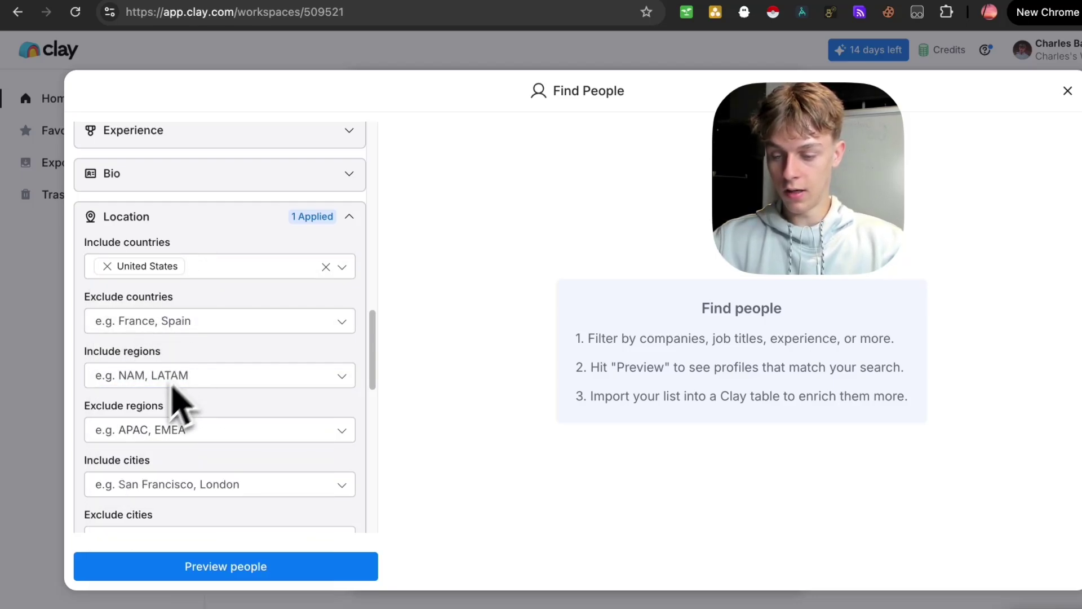
{"action": "left_click", "coordinate": [164, 416]}
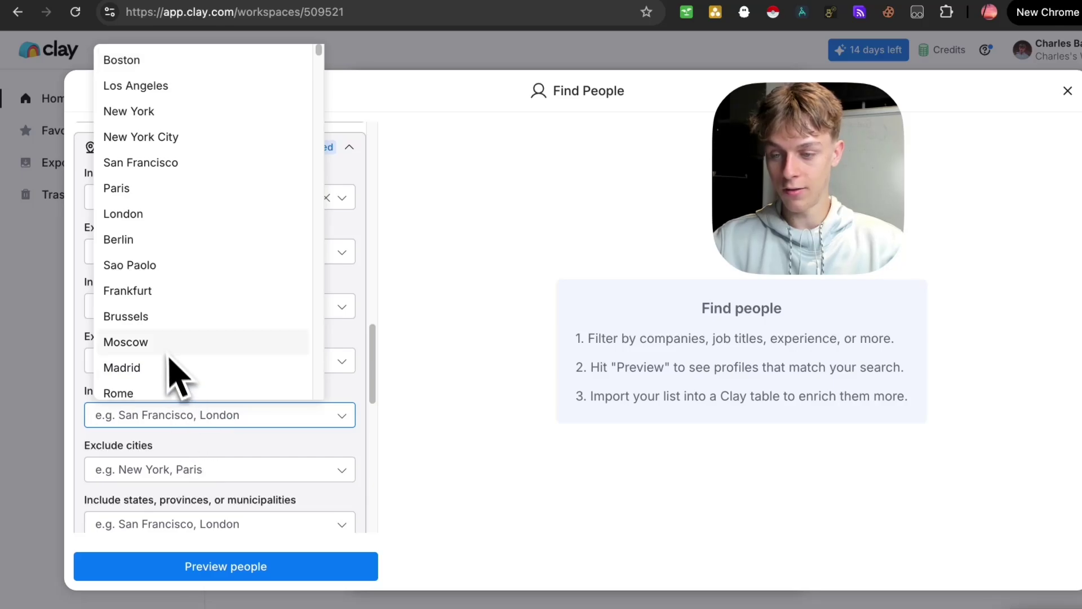
{"action": "left_click", "coordinate": [172, 111]}
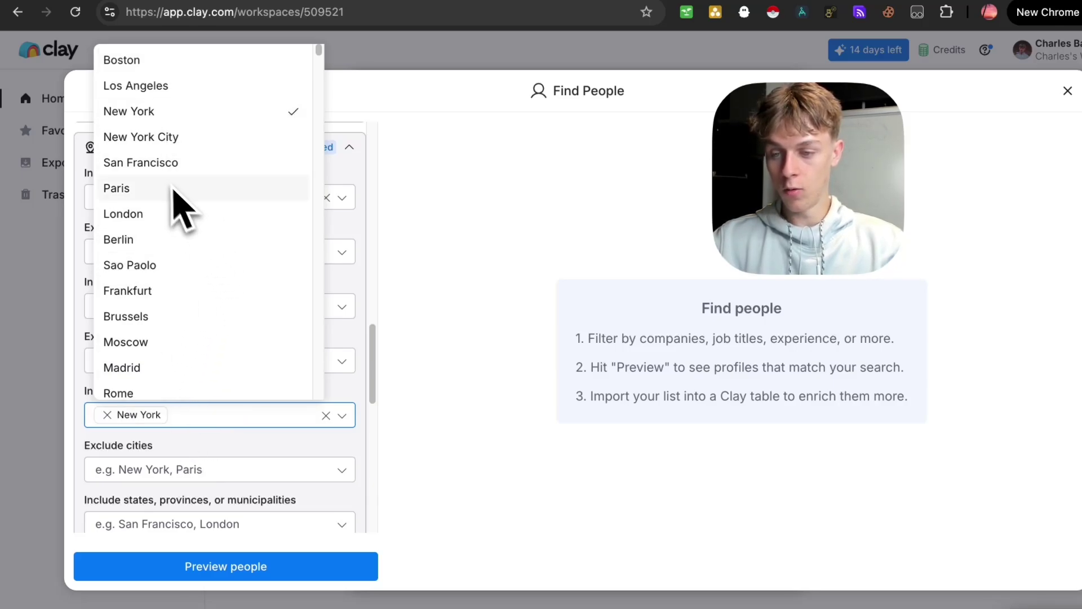
{"action": "left_click", "coordinate": [169, 87]}
{"action": "left_click", "coordinate": [246, 446]}
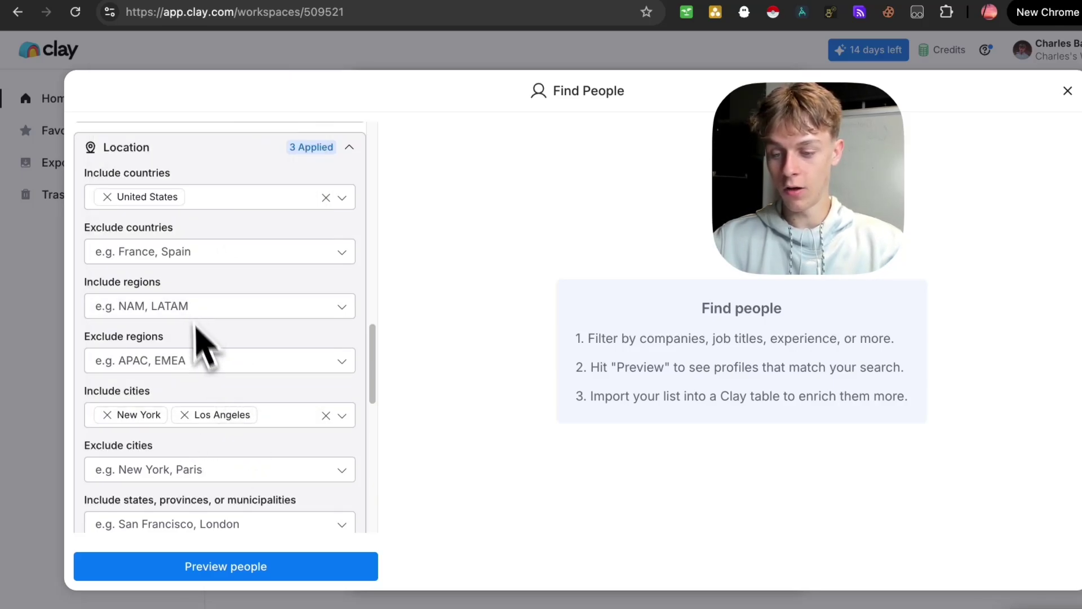
{"action": "left_click", "coordinate": [232, 410]}
{"action": "scroll", "coordinate": [213, 338], "scroll_direction": "down", "scroll_amount": 3}
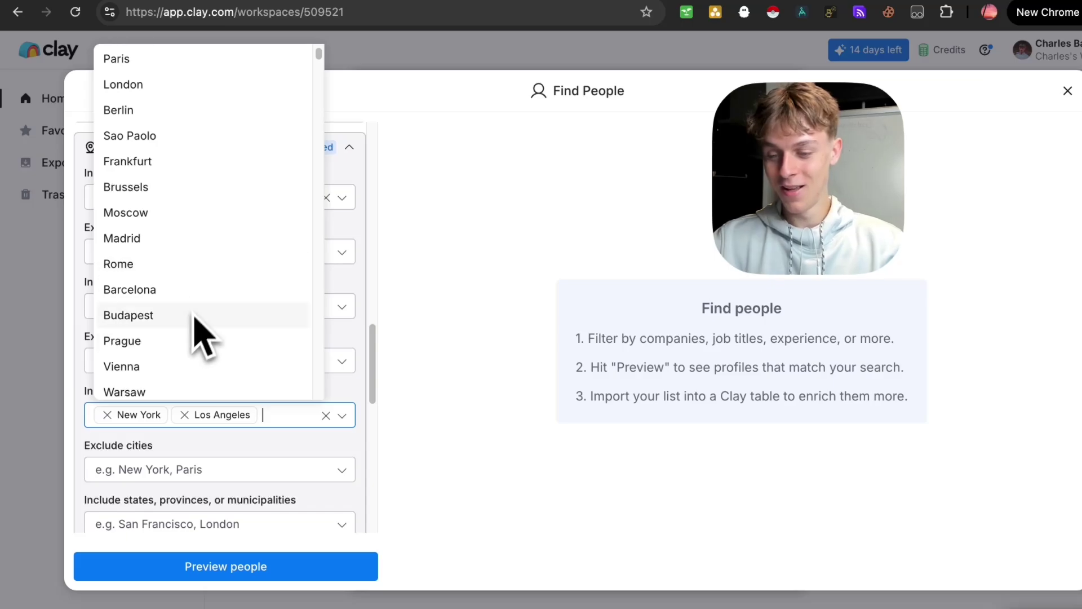
{"action": "left_click", "coordinate": [290, 442]}
Leave the remaining filters as they are and preview the people who match the search
{"action": "scroll", "coordinate": [265, 456], "scroll_direction": "down", "scroll_amount": 3}
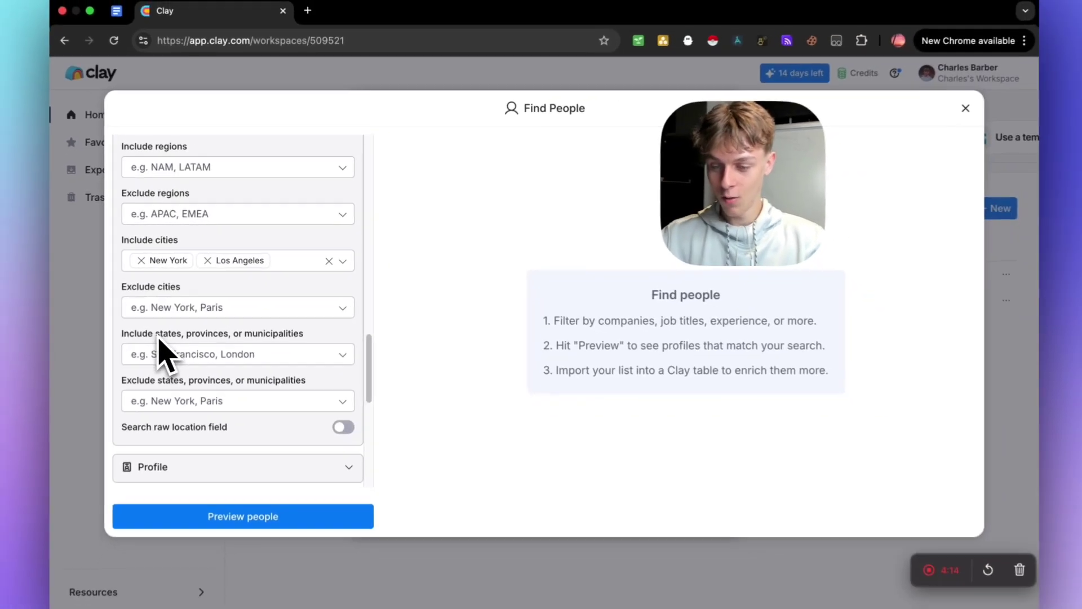
{"action": "scroll", "coordinate": [167, 361], "scroll_direction": "down", "scroll_amount": 2}
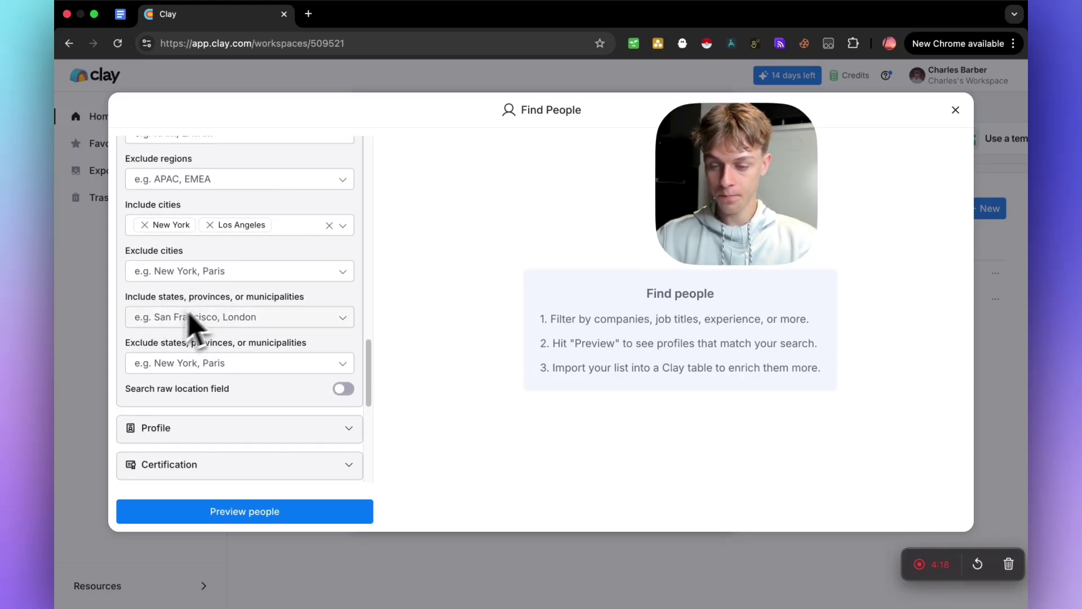
{"action": "scroll", "coordinate": [210, 387], "scroll_direction": "down", "scroll_amount": 5}
{"action": "scroll", "coordinate": [197, 360], "scroll_direction": "down", "scroll_amount": 1}
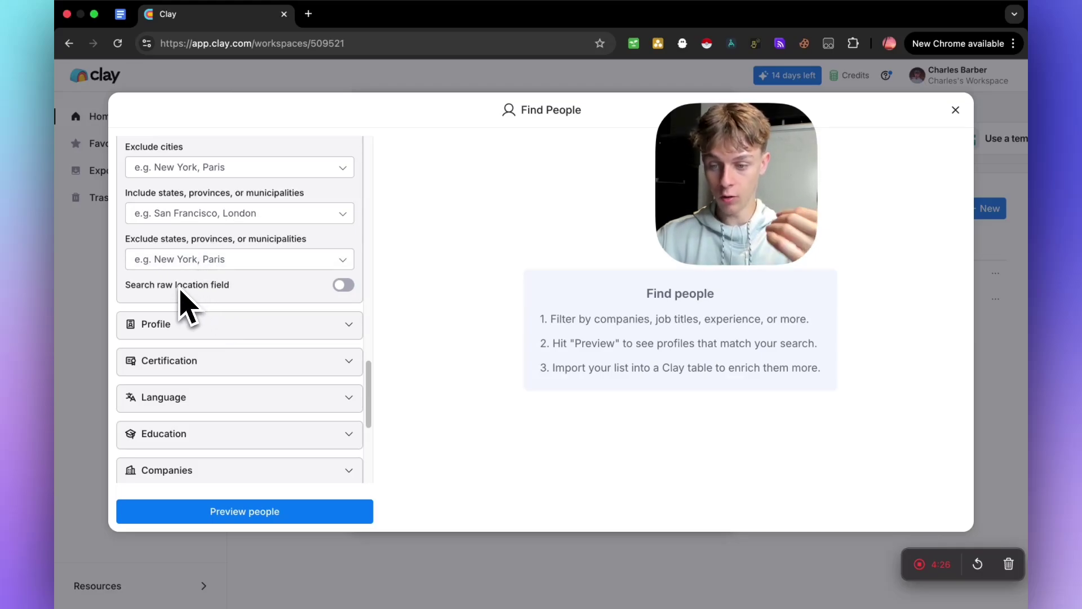
{"action": "scroll", "coordinate": [178, 307], "scroll_direction": "down", "scroll_amount": 5}
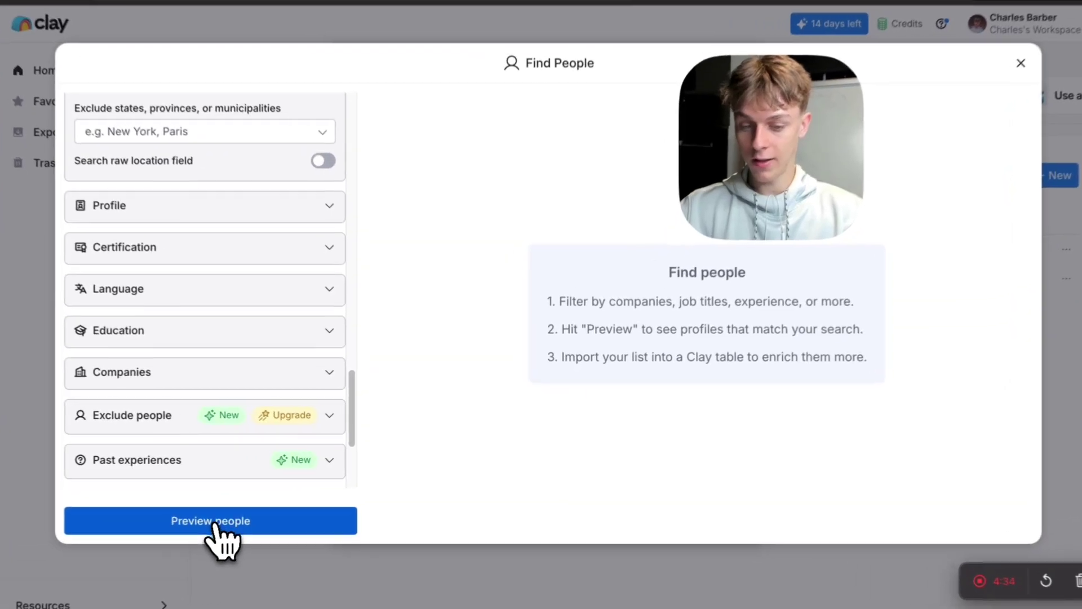
{"action": "left_click", "coordinate": [257, 512]}
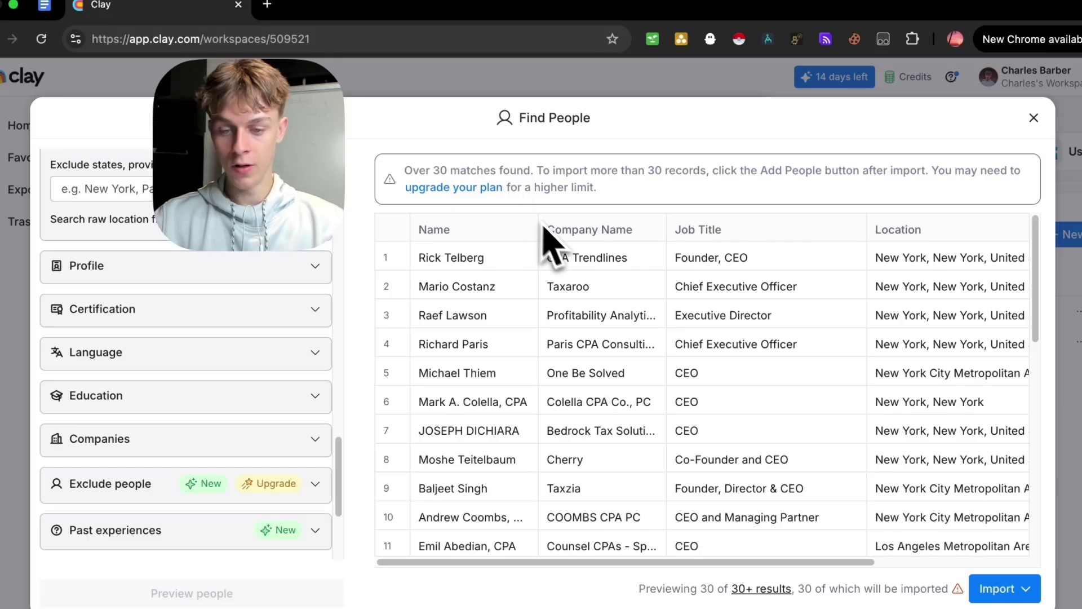
Examine the previewed people's names, company names, job titles, locations and profile links
{"action": "scroll", "coordinate": [561, 333], "scroll_direction": "down", "scroll_amount": 1}
{"action": "scroll", "coordinate": [560, 326], "scroll_direction": "down", "scroll_amount": 10}
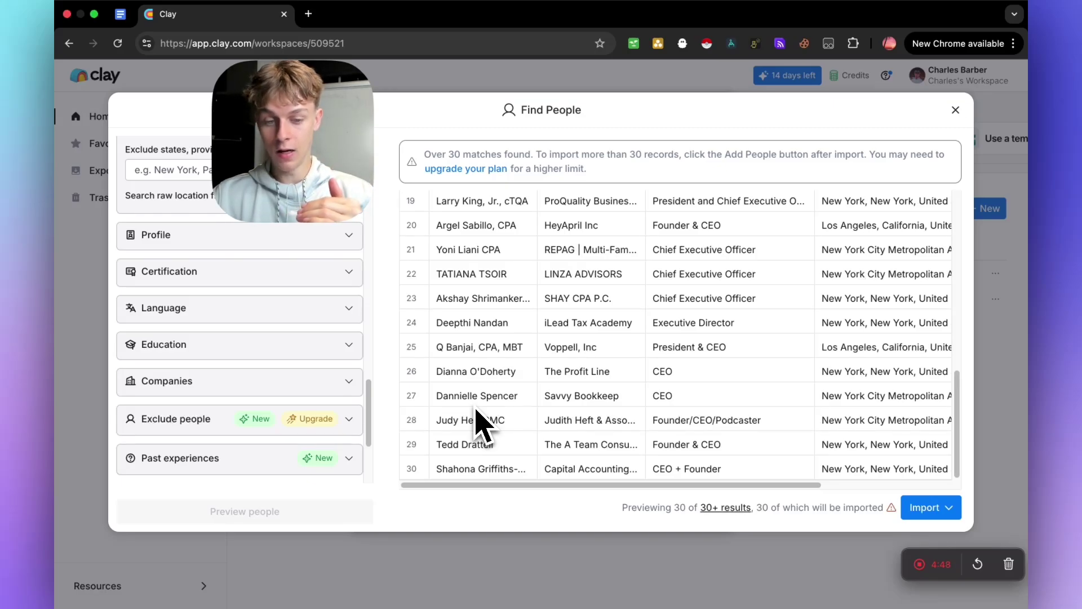
{"action": "scroll", "coordinate": [476, 407], "scroll_direction": "up", "scroll_amount": 10}
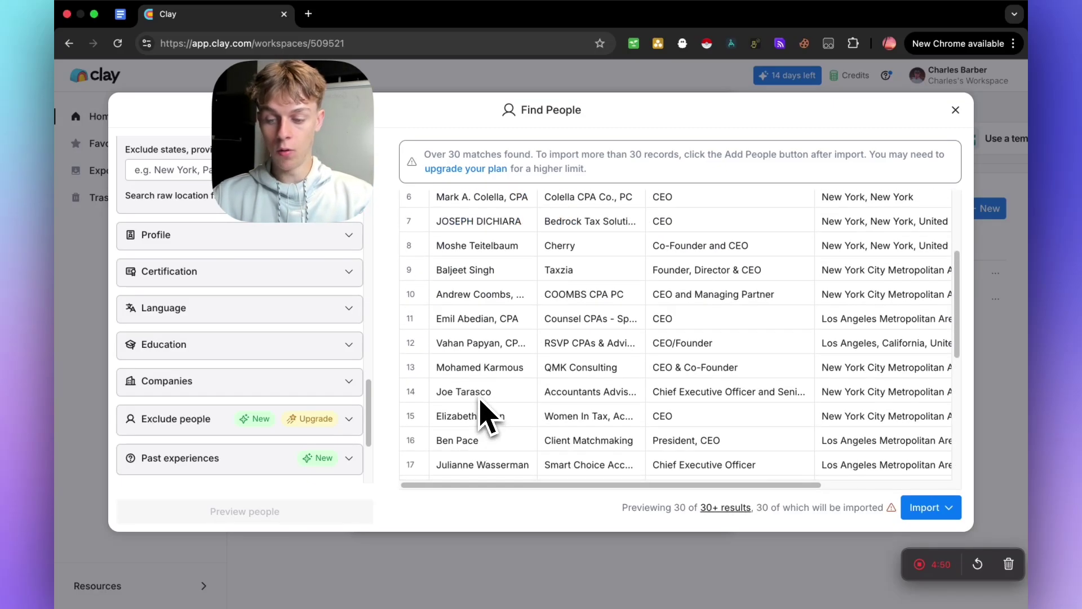
{"action": "scroll", "coordinate": [518, 396], "scroll_direction": "down", "scroll_amount": 10}
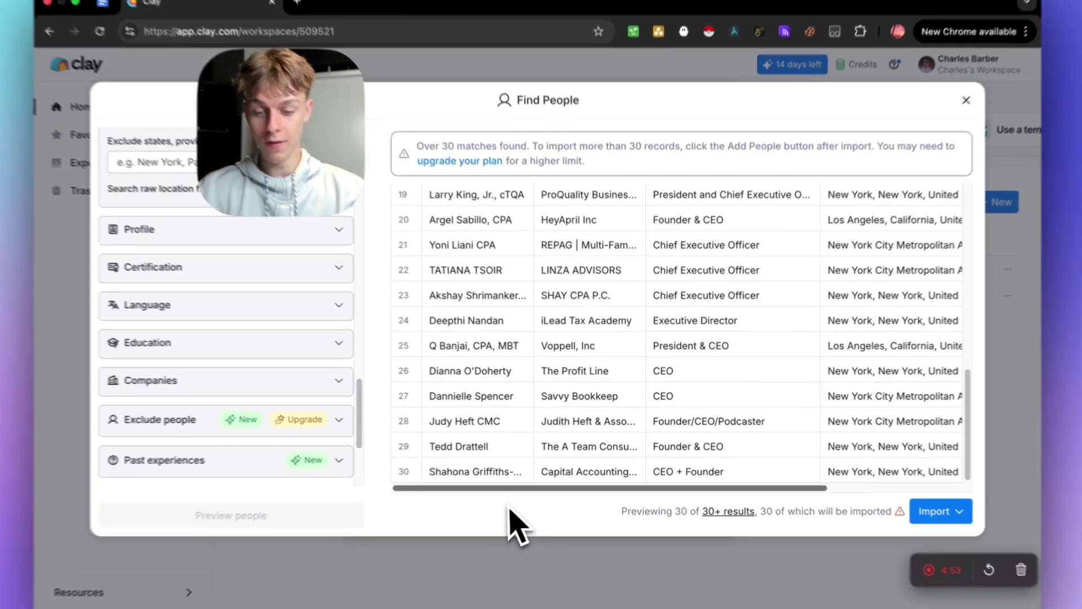
{"action": "scroll", "coordinate": [576, 490], "scroll_direction": "right", "scroll_amount": 5}
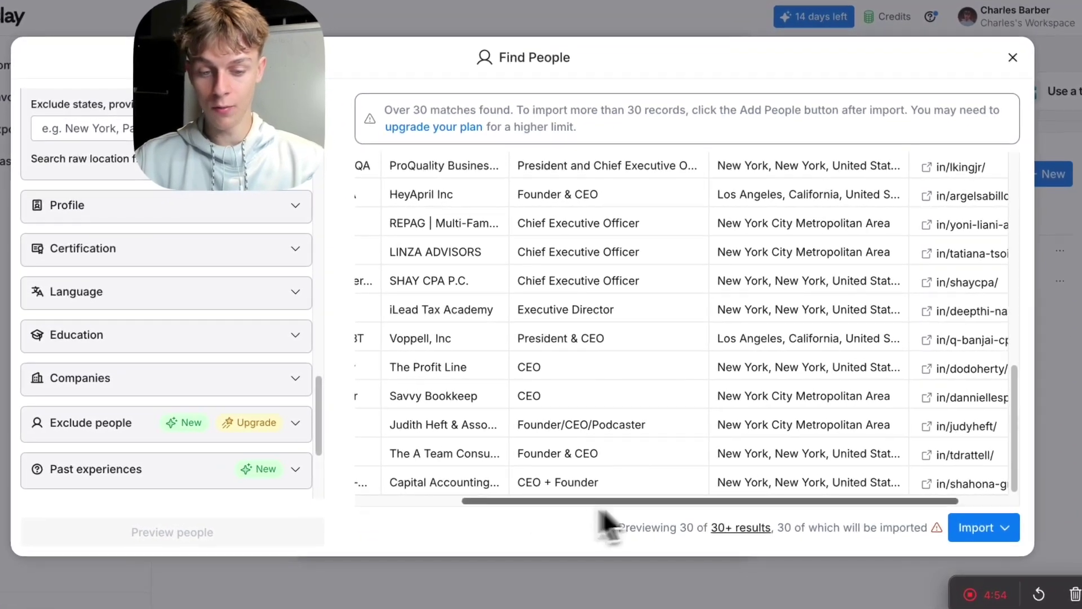
{"action": "left_click_drag", "start_coordinate": [735, 502], "coordinate": [459, 504]}
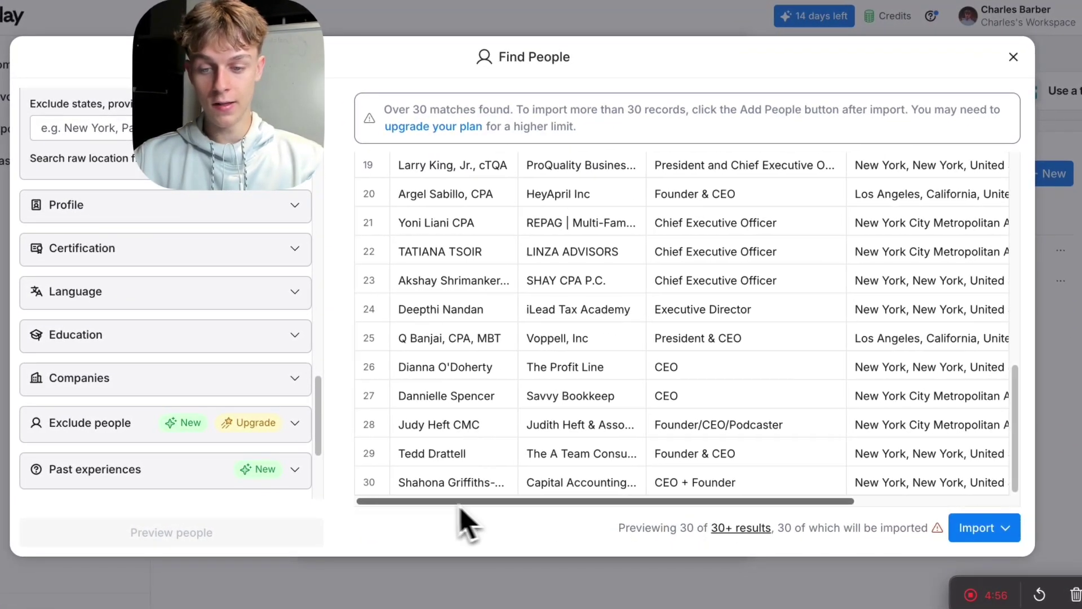
{"action": "scroll", "coordinate": [477, 411], "scroll_direction": "up", "scroll_amount": 10}
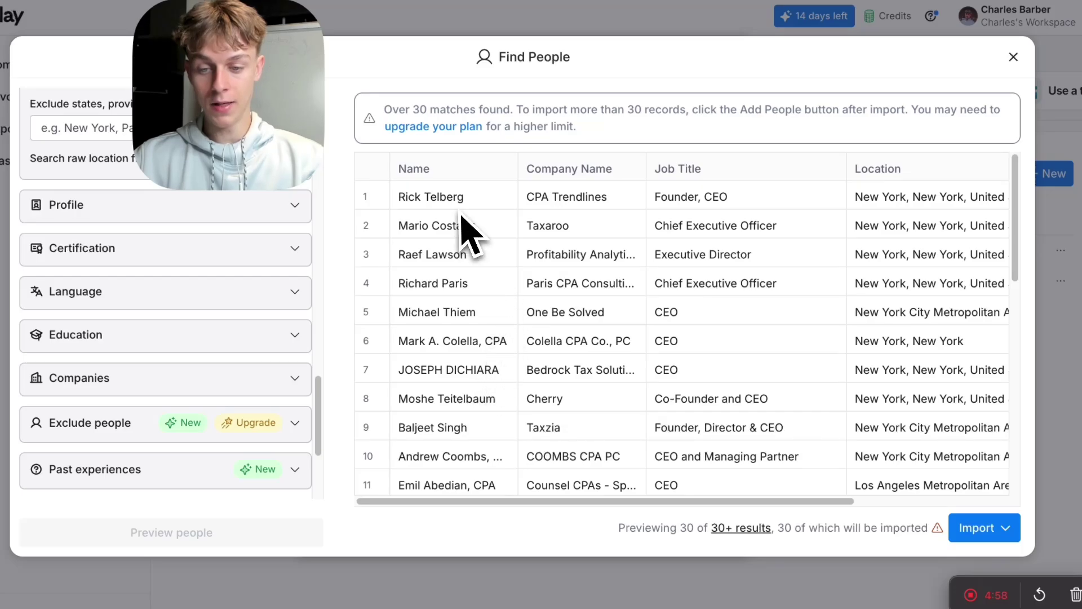
{"action": "left_click_drag", "start_coordinate": [411, 194], "coordinate": [575, 205]}
{"action": "left_click_drag", "start_coordinate": [655, 196], "coordinate": [728, 197]}
{"action": "left_click_drag", "start_coordinate": [855, 196], "coordinate": [921, 197]}
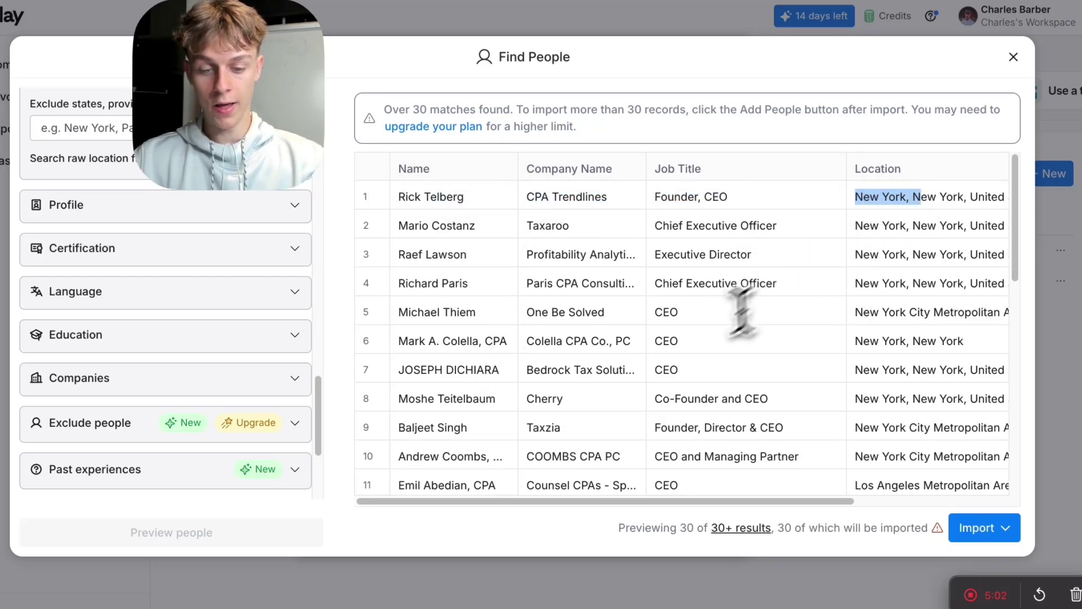
Check the previewed people's LinkedIn URLs and import the matches to a new table
{"action": "left_click_drag", "start_coordinate": [651, 500], "coordinate": [807, 500]}
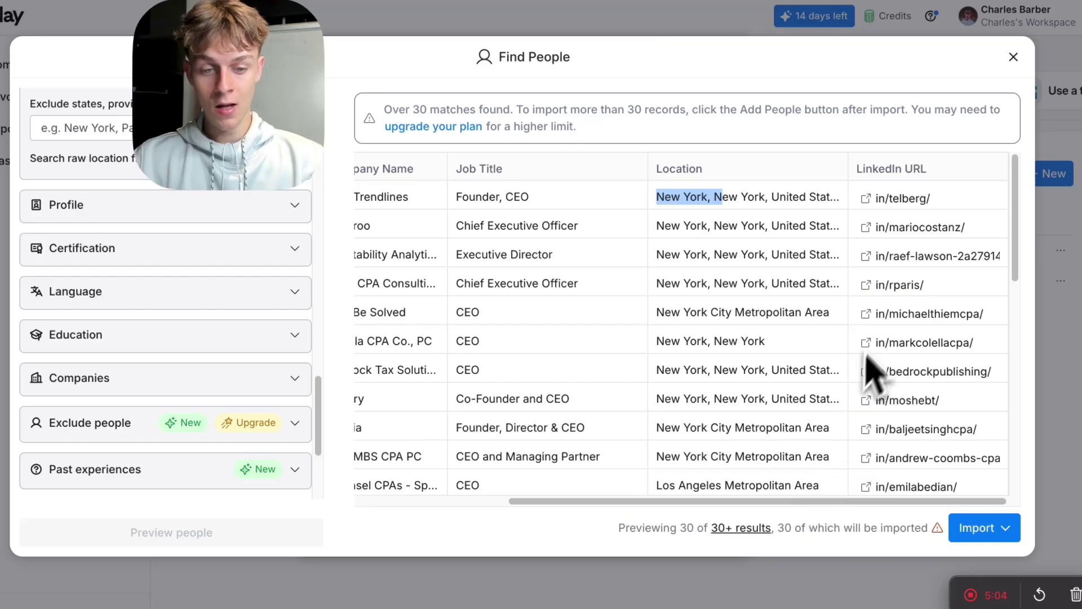
{"action": "left_click_drag", "start_coordinate": [932, 199], "coordinate": [890, 199]}
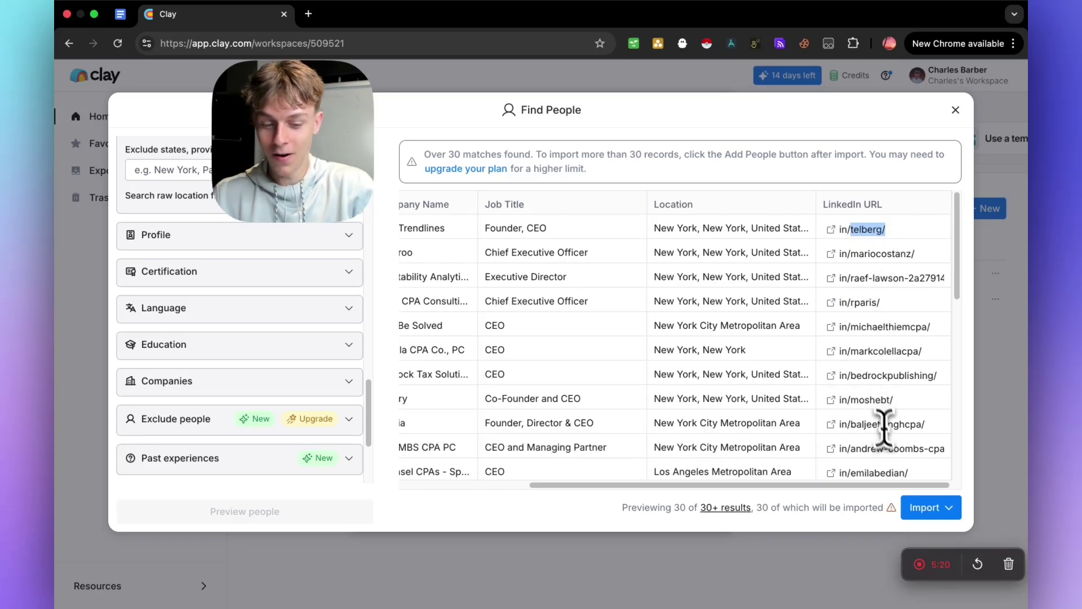
{"action": "left_click", "coordinate": [936, 508]}
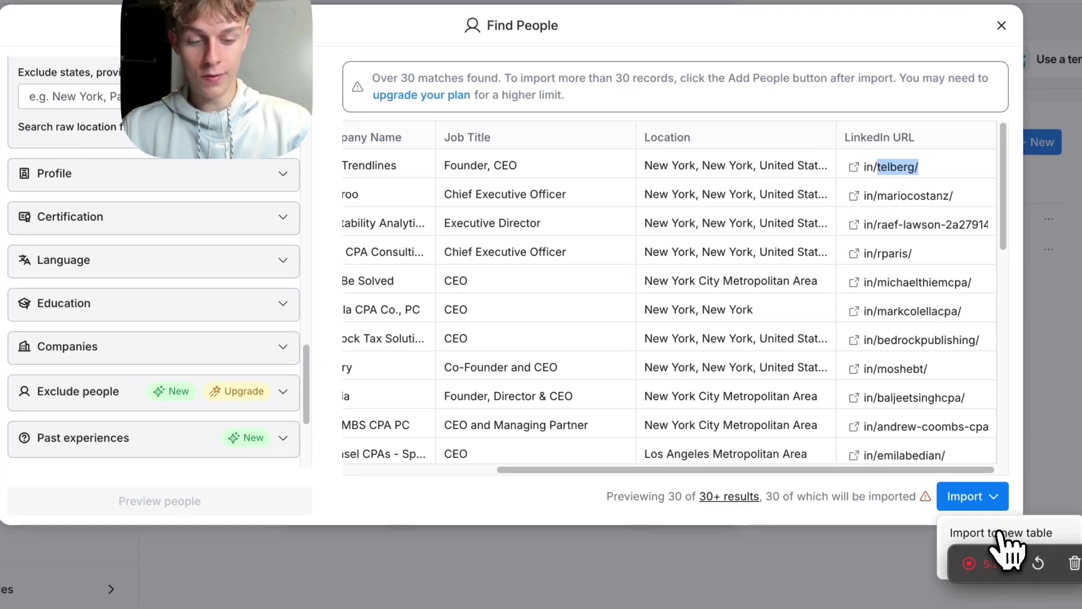
{"action": "left_click", "coordinate": [1009, 535]}
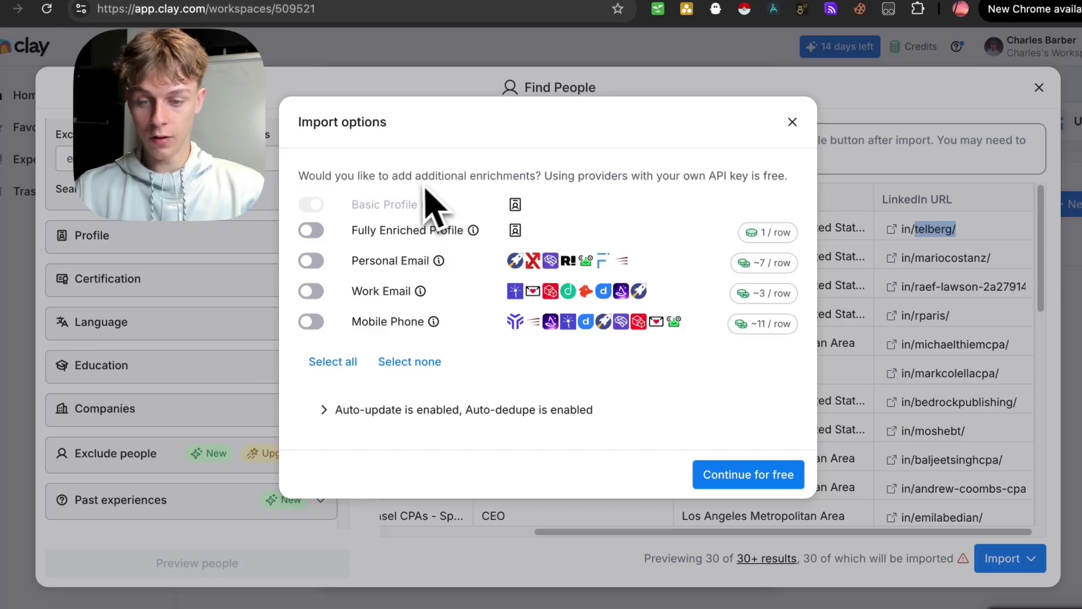
Enable the Fully Enriched Profile, Personal Email and Work Email enrichments for the import, checking the Work Email credit cost per row
{"action": "left_click_drag", "start_coordinate": [376, 176], "coordinate": [495, 176]}
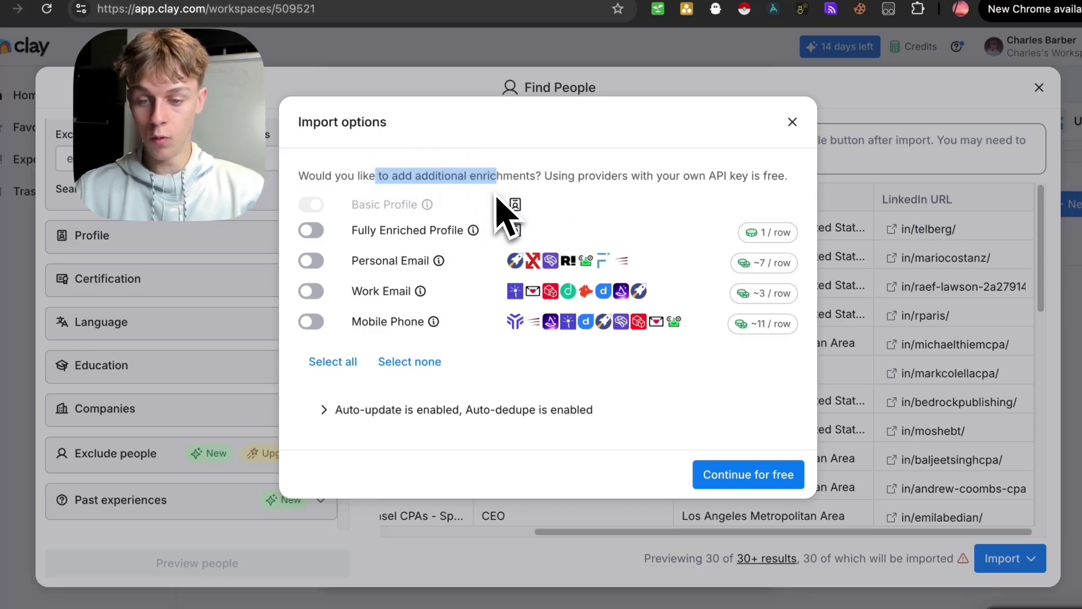
{"action": "left_click_drag", "start_coordinate": [351, 230], "coordinate": [435, 242]}
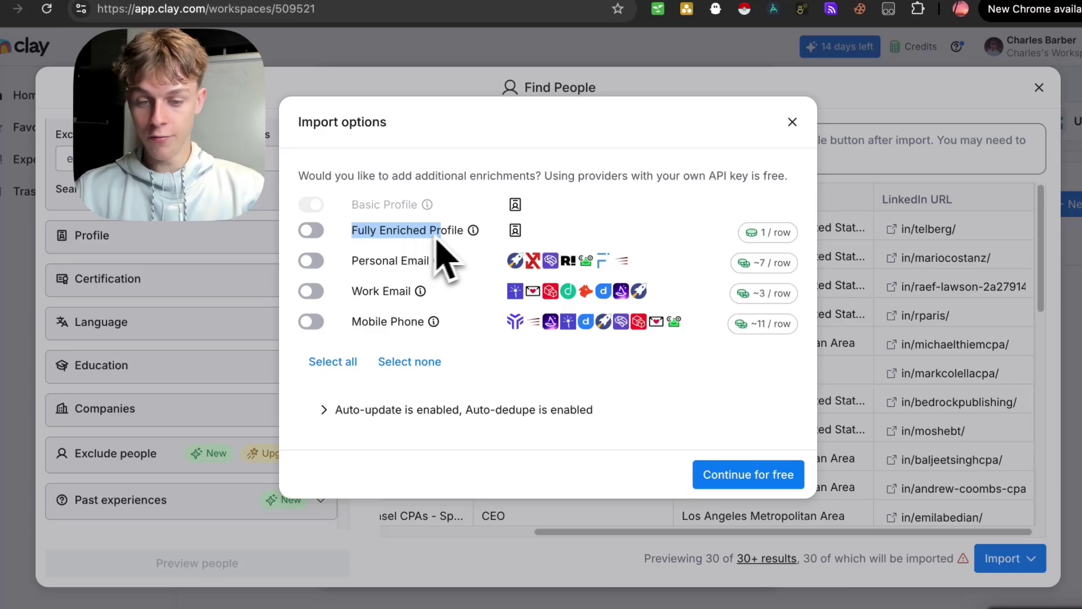
{"action": "left_click_drag", "start_coordinate": [376, 261], "coordinate": [414, 263]}
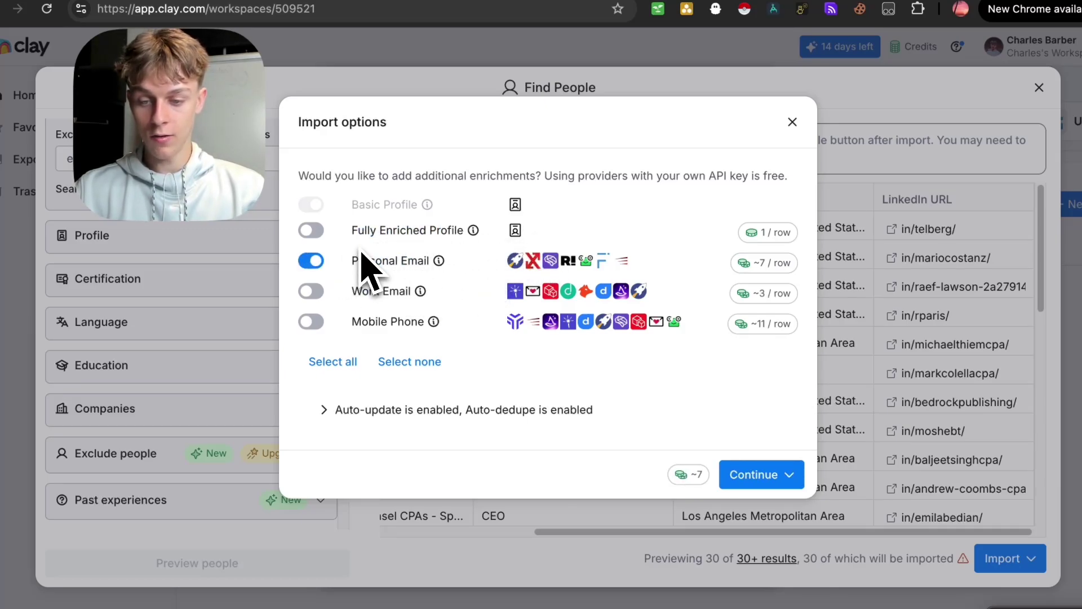
{"action": "left_click", "coordinate": [312, 231]}
{"action": "left_click", "coordinate": [312, 291]}
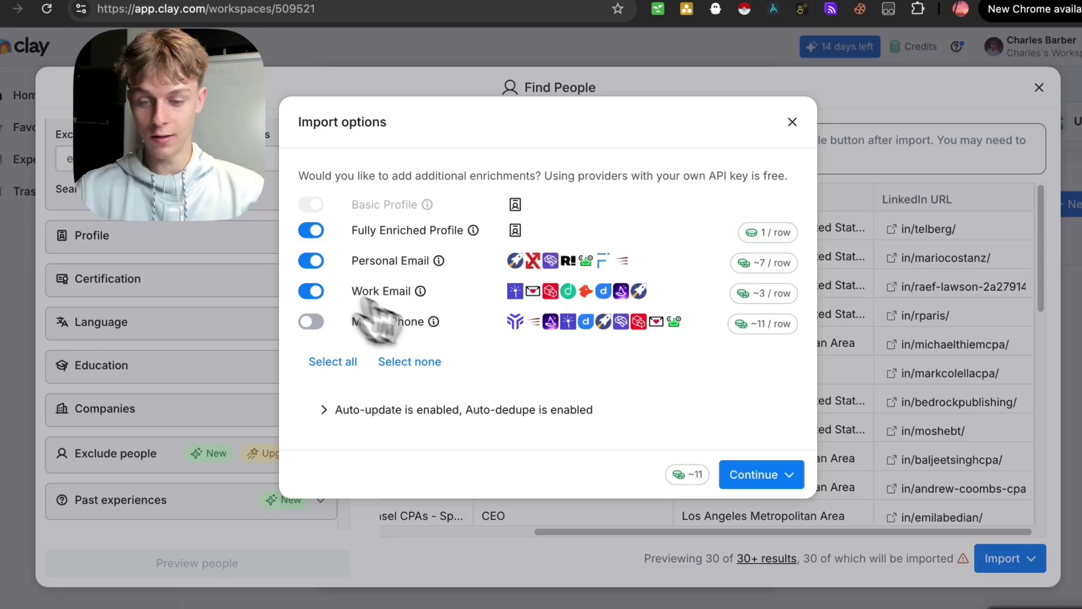
{"action": "mouse_move", "coordinate": [755, 296]}
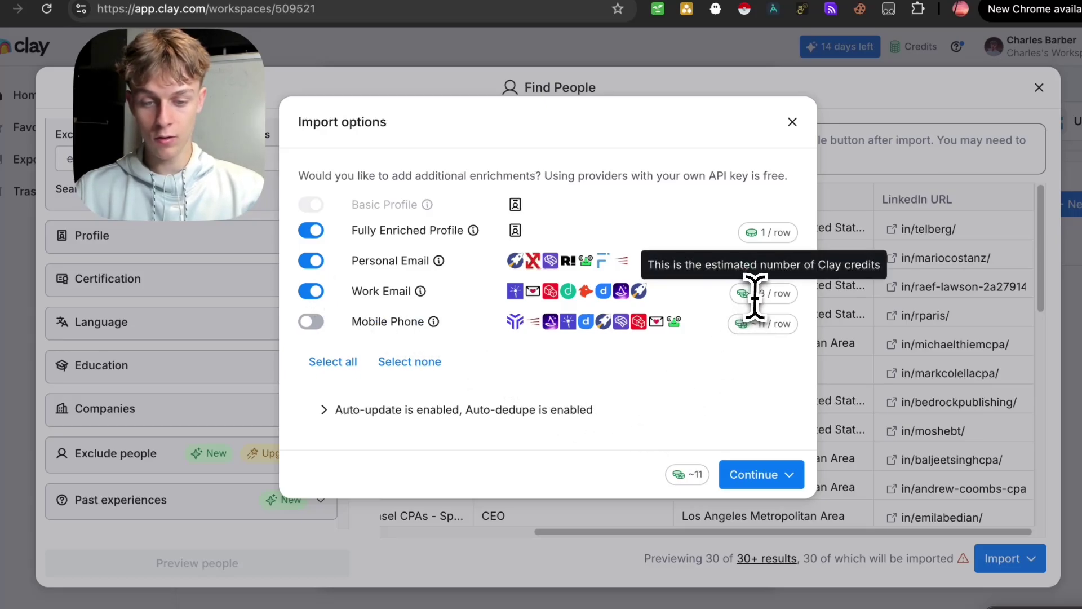
{"action": "left_click_drag", "start_coordinate": [756, 296], "coordinate": [790, 293]}
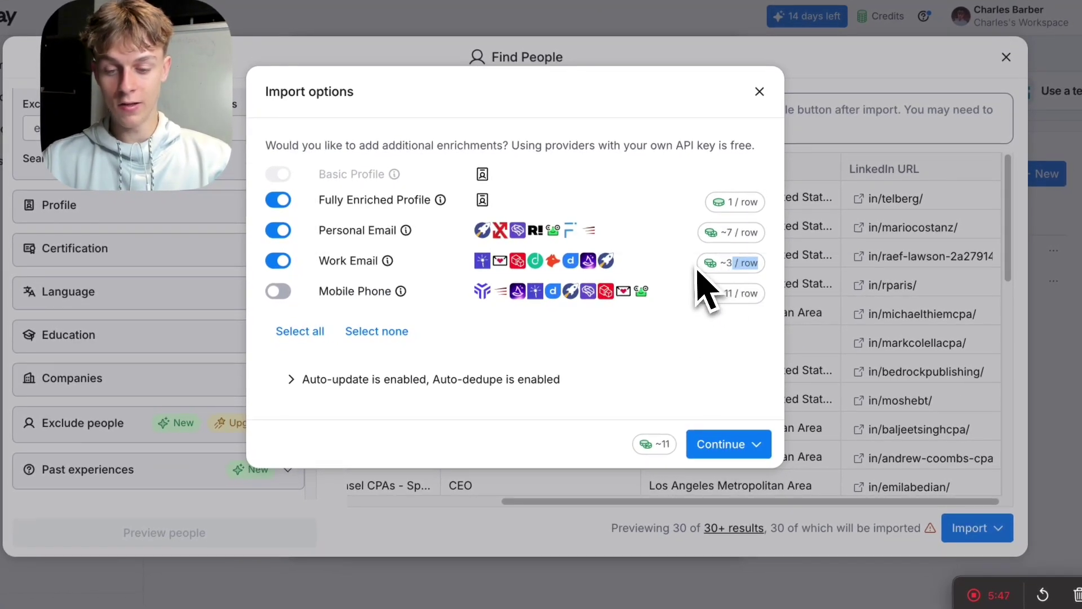
Save and run the import with the Fully Enriched Profile and Personal Email enrichments
{"action": "left_click", "coordinate": [733, 449]}
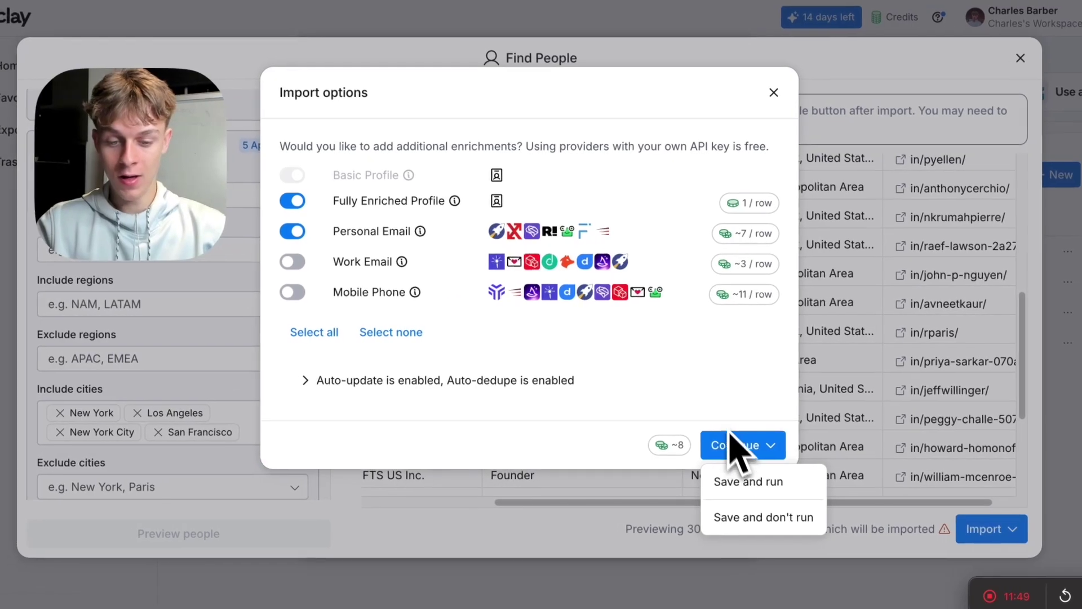
{"action": "left_click", "coordinate": [780, 474]}
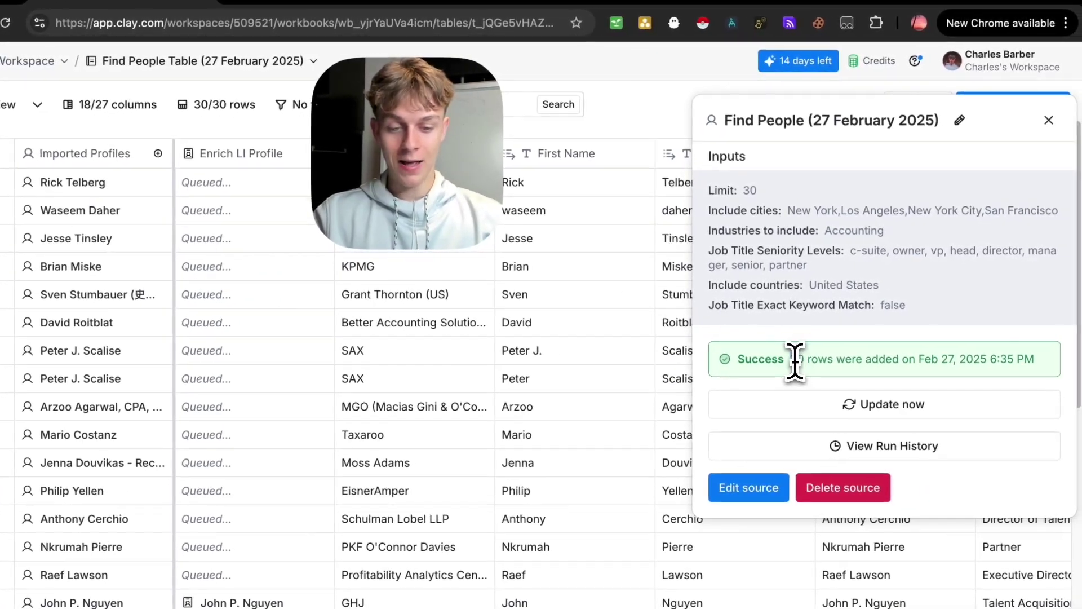
Review the imported source's added rows, included cities, industry and seniority levels, and close its details
{"action": "left_click_drag", "start_coordinate": [792, 359], "coordinate": [845, 361]}
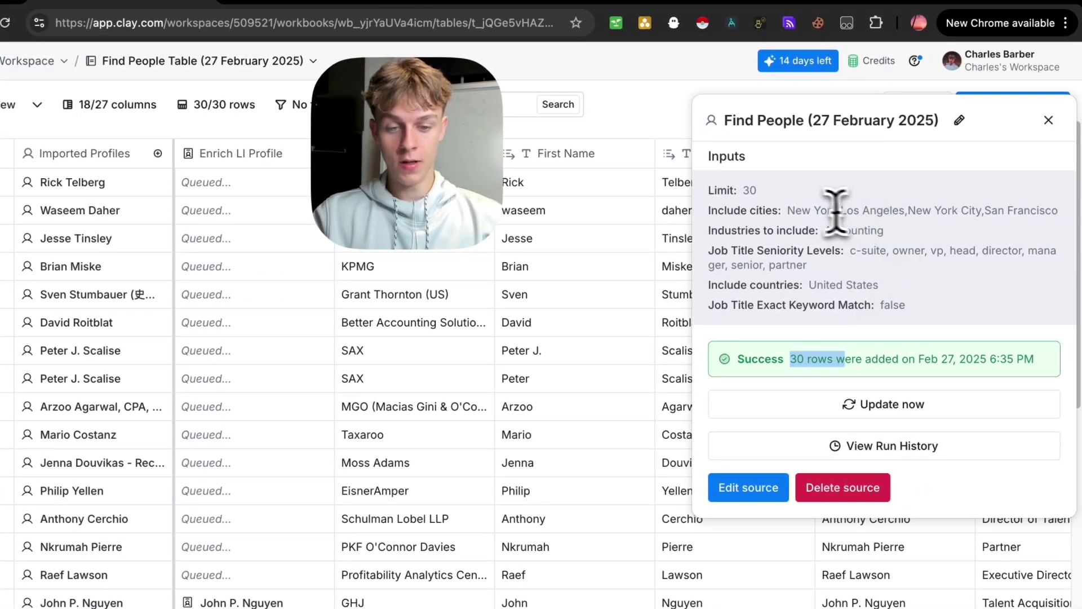
{"action": "left_click_drag", "start_coordinate": [790, 212], "coordinate": [889, 212]}
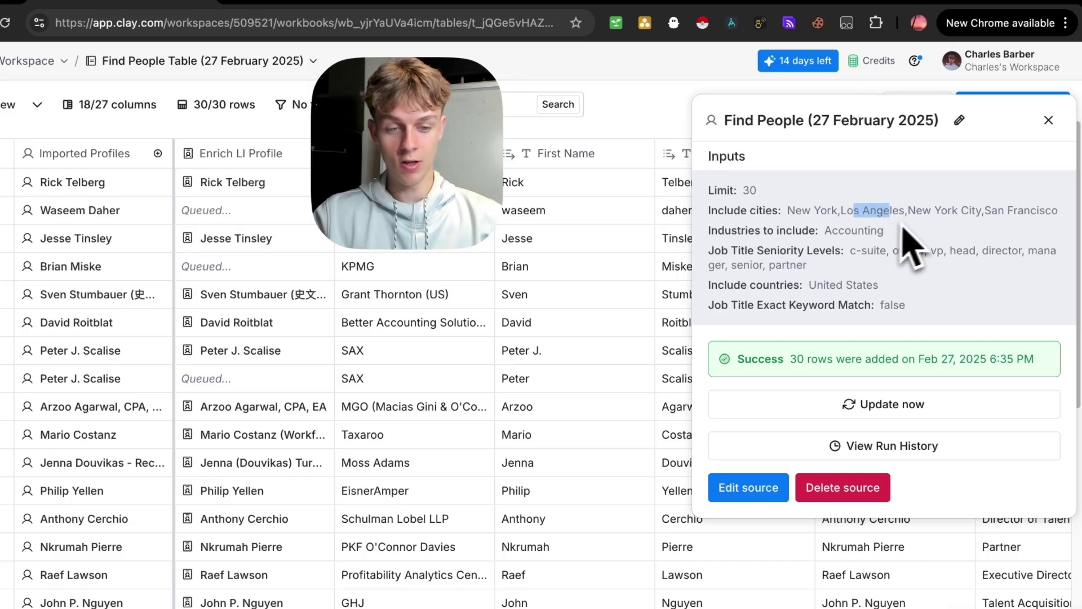
{"action": "double_click", "coordinate": [865, 229]}
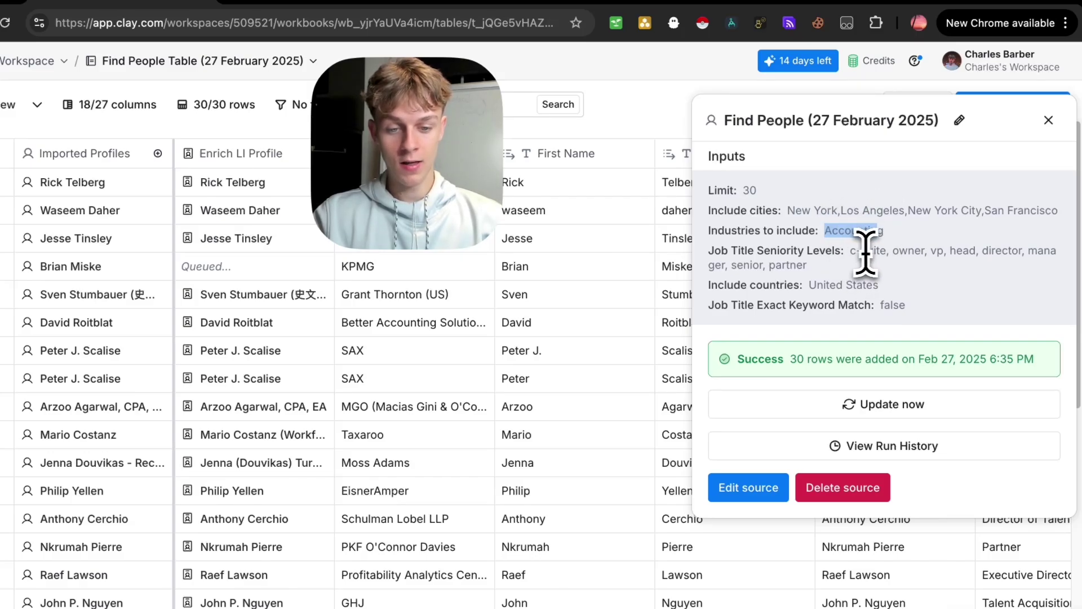
{"action": "left_click_drag", "start_coordinate": [850, 250], "coordinate": [892, 250]}
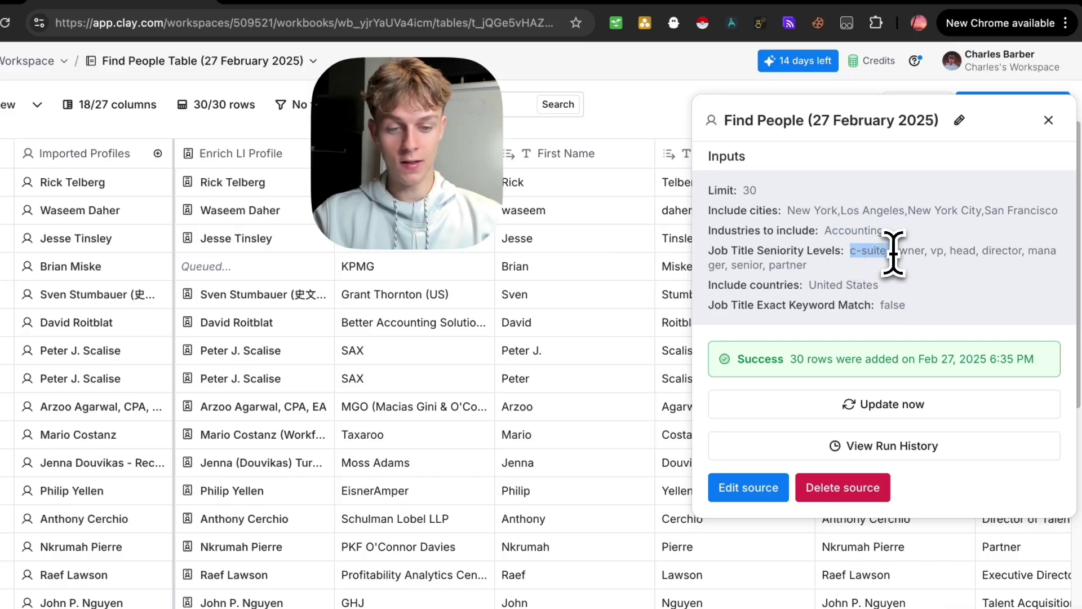
{"action": "left_click", "coordinate": [1049, 120]}
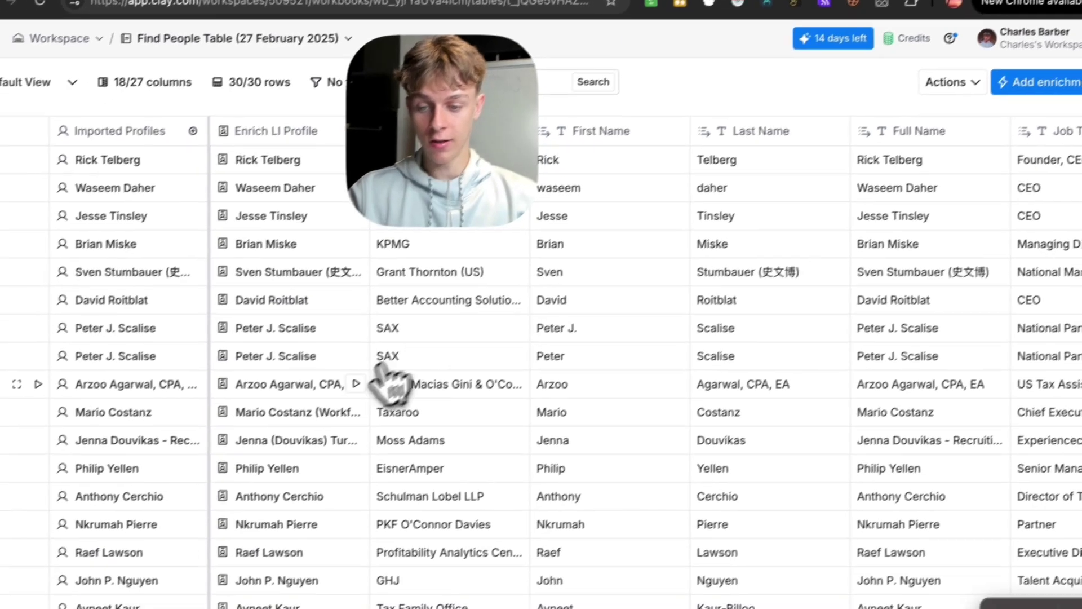
Examine the imported profiles and the personal email waterfall columns across the table, through to the final Personal Email column
{"action": "scroll", "coordinate": [186, 445], "scroll_direction": "down", "scroll_amount": 10}
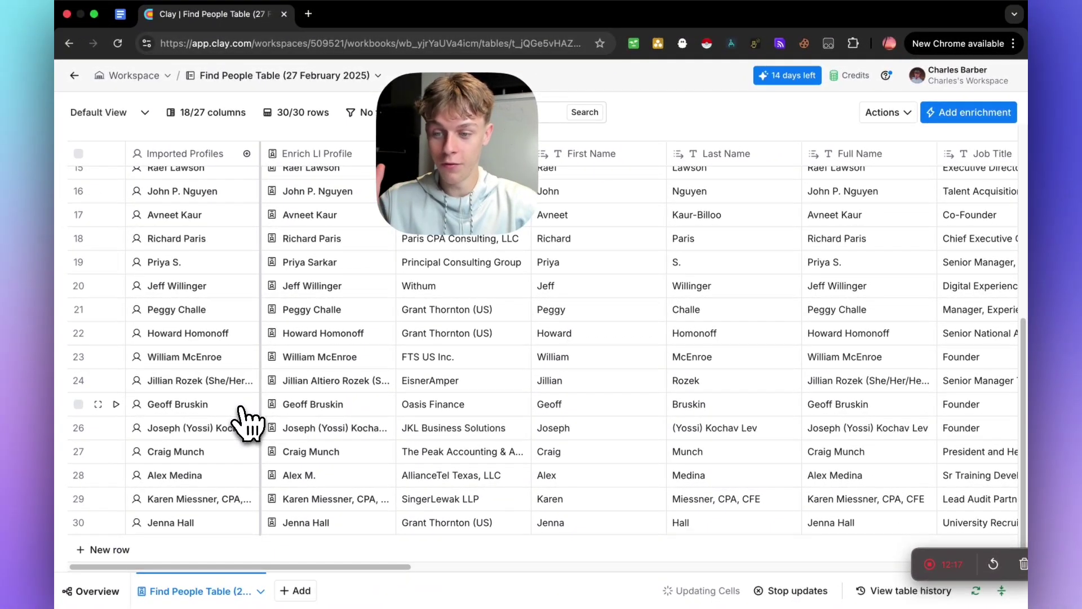
{"action": "scroll", "coordinate": [240, 417], "scroll_direction": "up", "scroll_amount": 10}
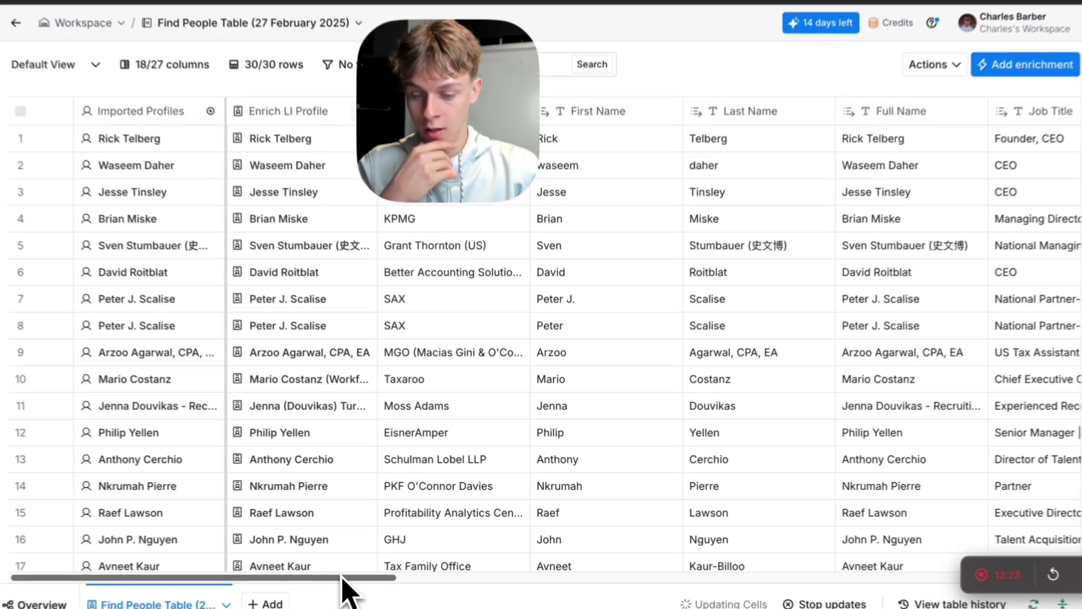
{"action": "left_click_drag", "start_coordinate": [377, 564], "coordinate": [671, 562]}
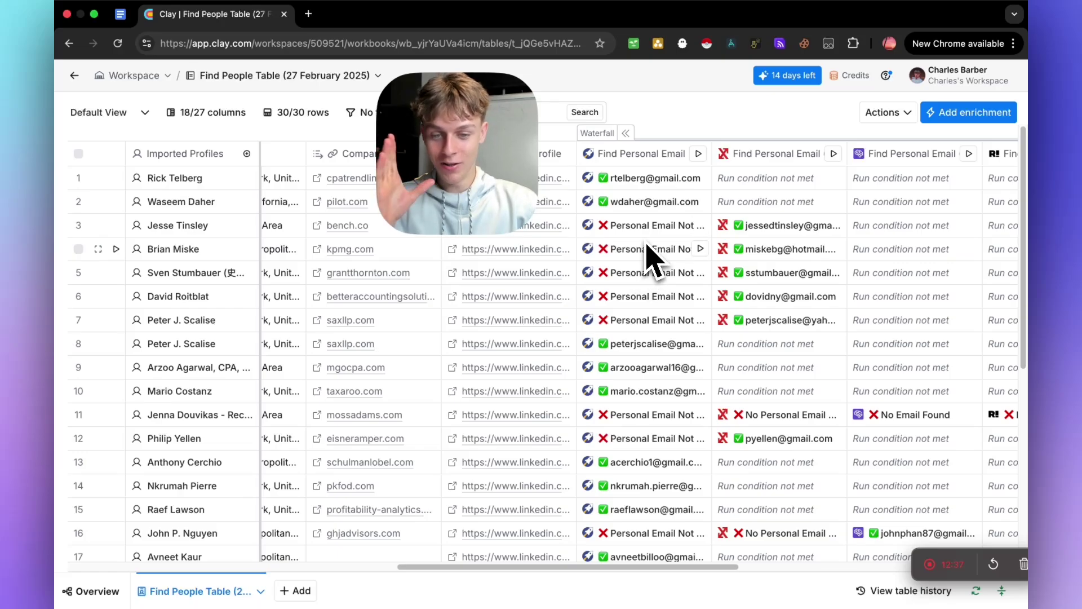
{"action": "scroll", "coordinate": [648, 254], "scroll_direction": "down", "scroll_amount": 3}
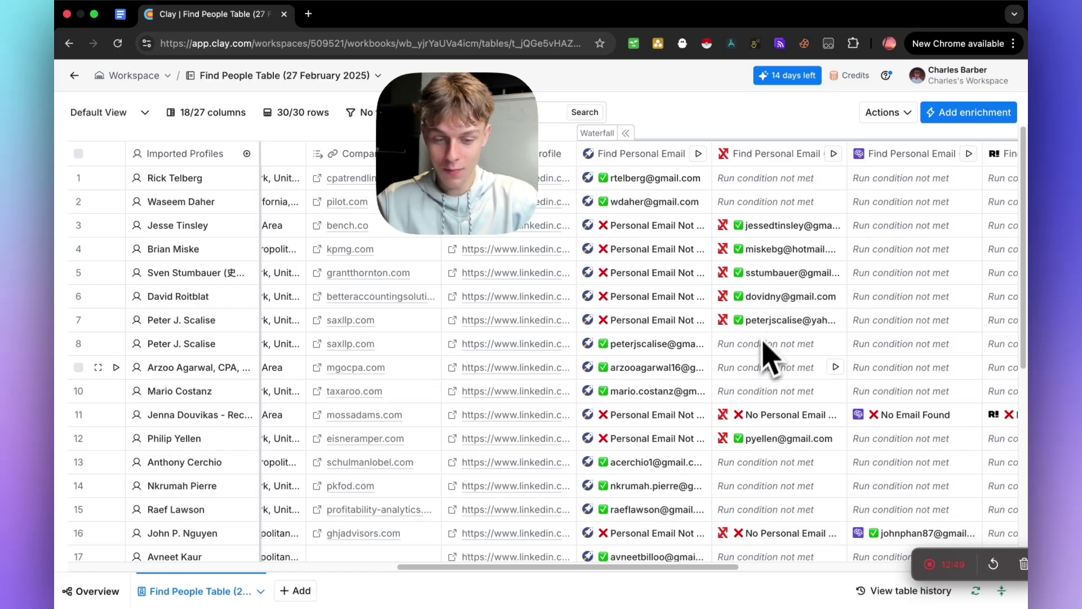
{"action": "left_click_drag", "start_coordinate": [677, 567], "coordinate": [693, 585]}
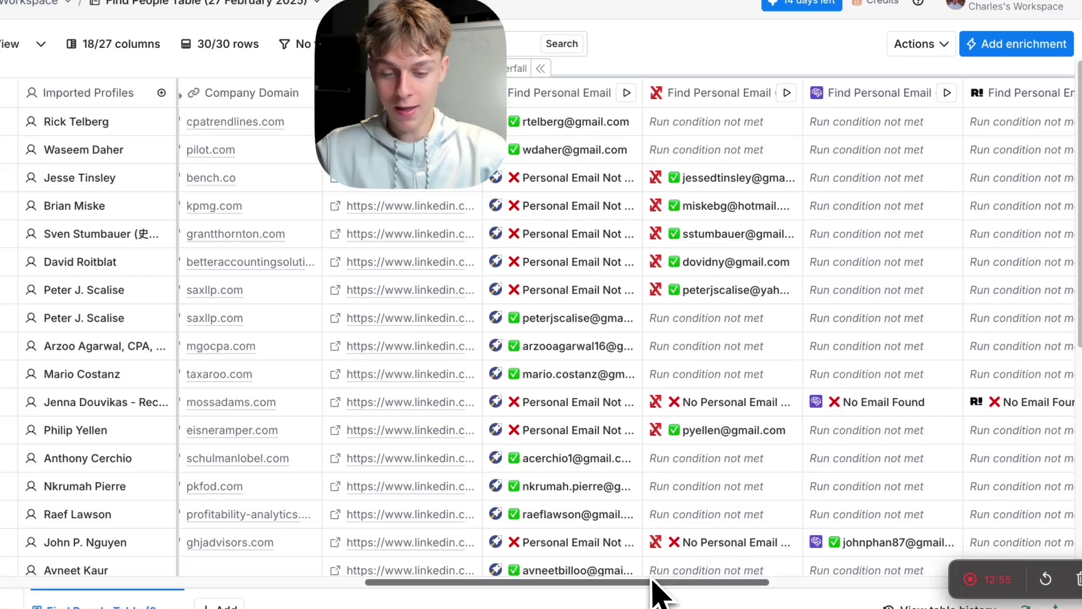
{"action": "left_click_drag", "start_coordinate": [655, 584], "coordinate": [969, 594]}
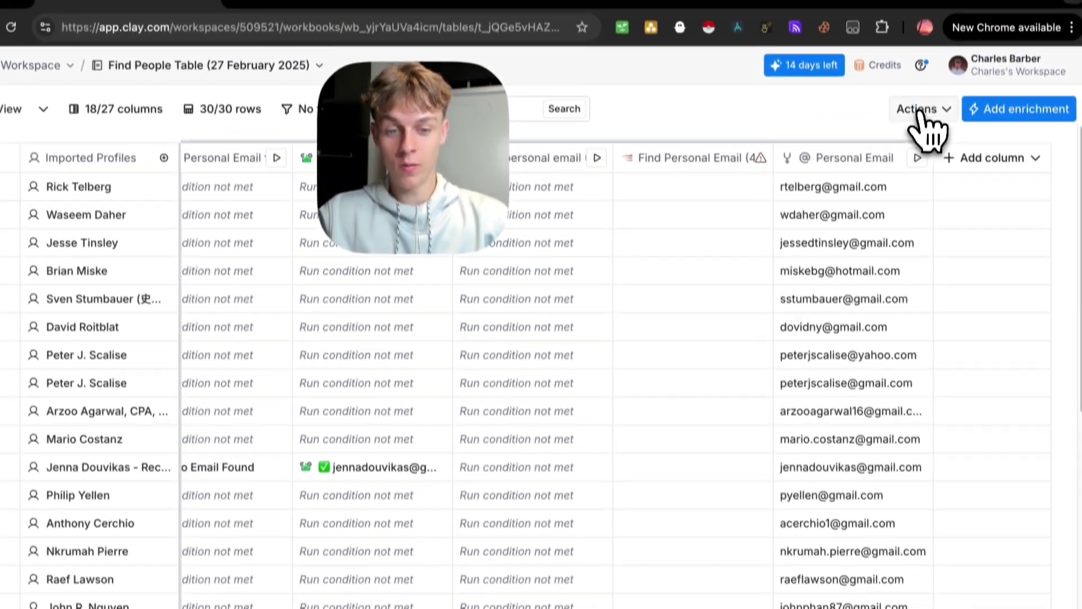
Search the available enrichments for "bio" and open the Bio waterfall's settings
{"action": "left_click", "coordinate": [926, 45]}
{"action": "left_click", "coordinate": [1006, 47]}
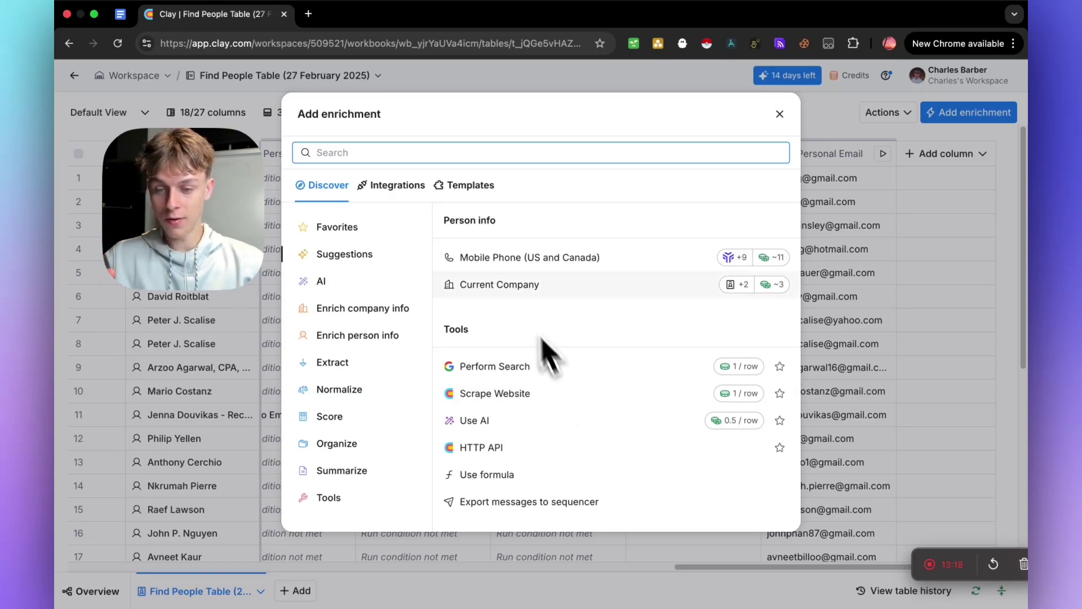
{"action": "type", "text": "bio"}
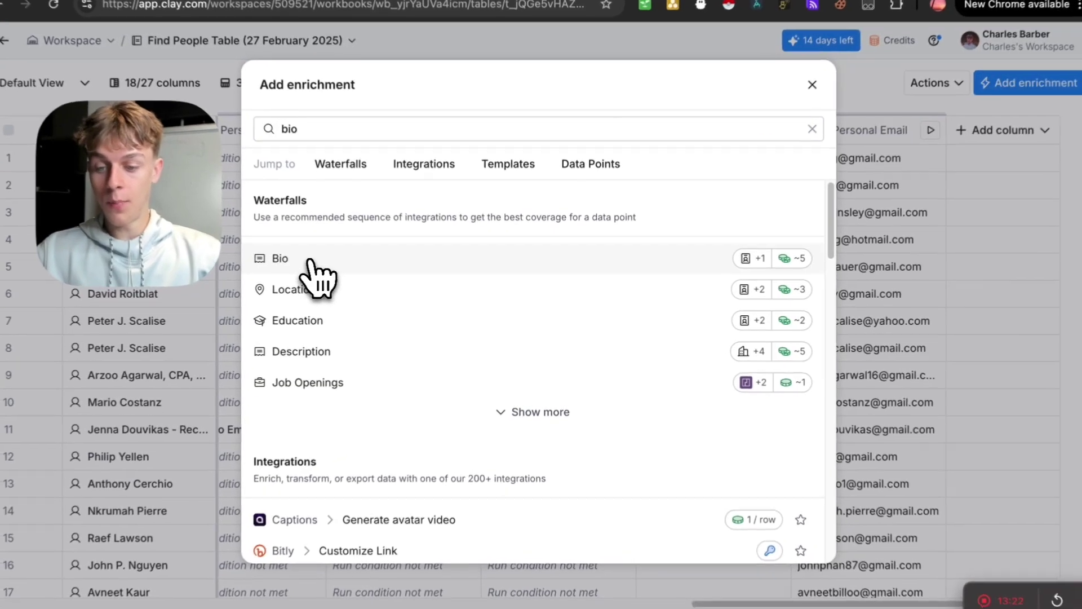
{"action": "left_click", "coordinate": [316, 265]}
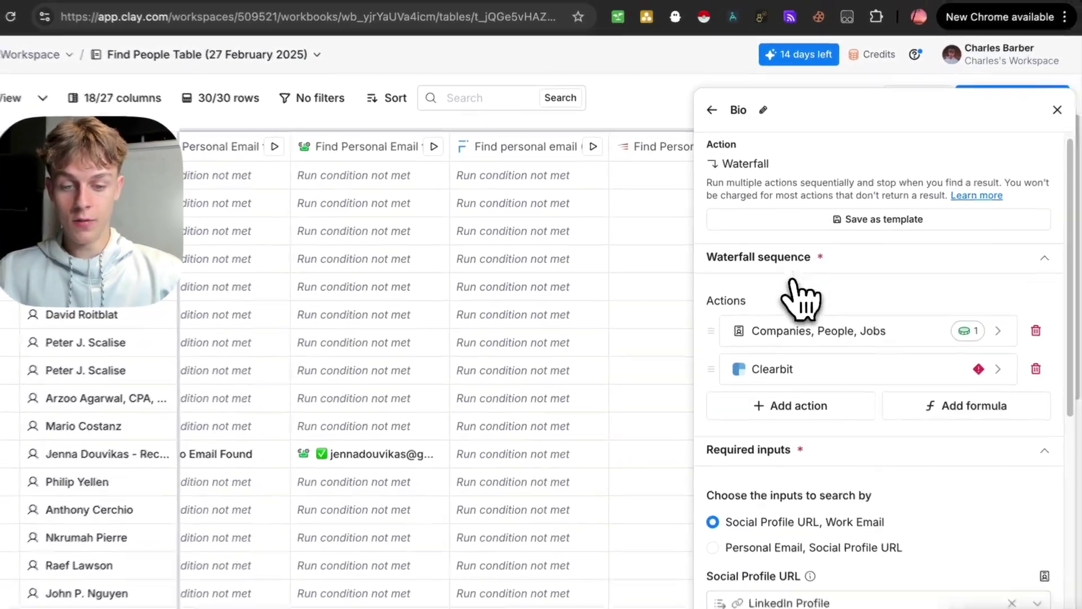
Review the Bio waterfall's actions and inputs, try to save and run it on 10 rows, and close its settings
{"action": "scroll", "coordinate": [818, 271], "scroll_direction": "down", "scroll_amount": 2}
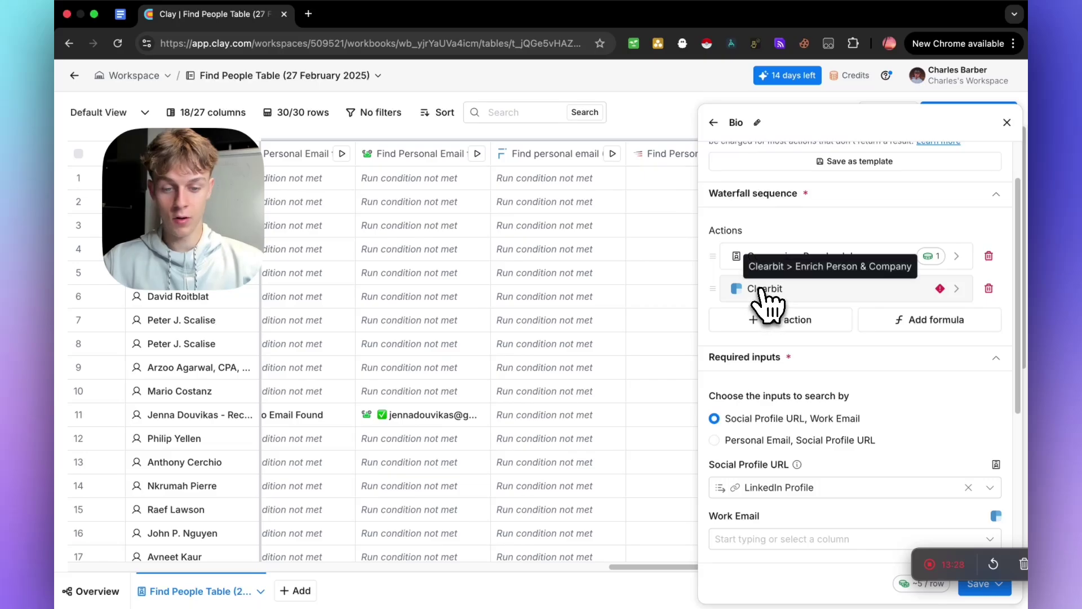
{"action": "scroll", "coordinate": [725, 350], "scroll_direction": "down", "scroll_amount": 3}
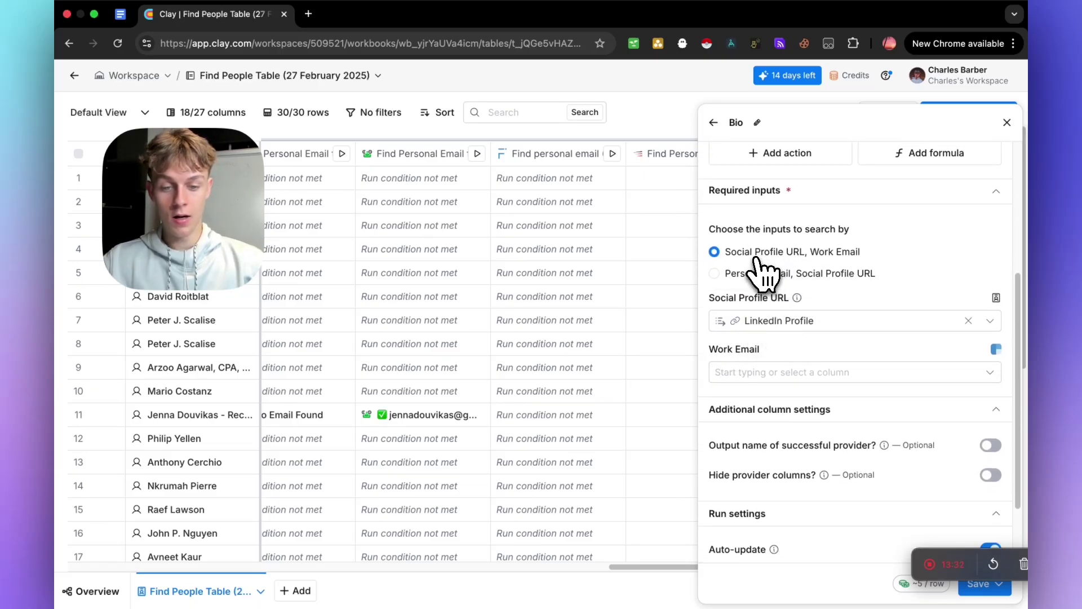
{"action": "scroll", "coordinate": [784, 321], "scroll_direction": "down", "scroll_amount": 3}
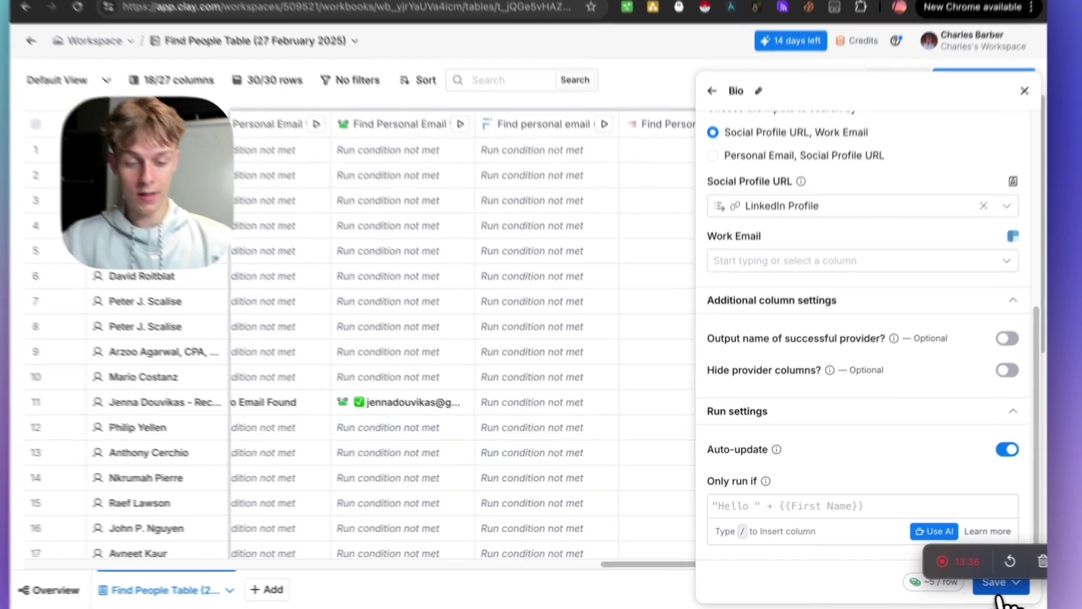
{"action": "left_click", "coordinate": [998, 584]}
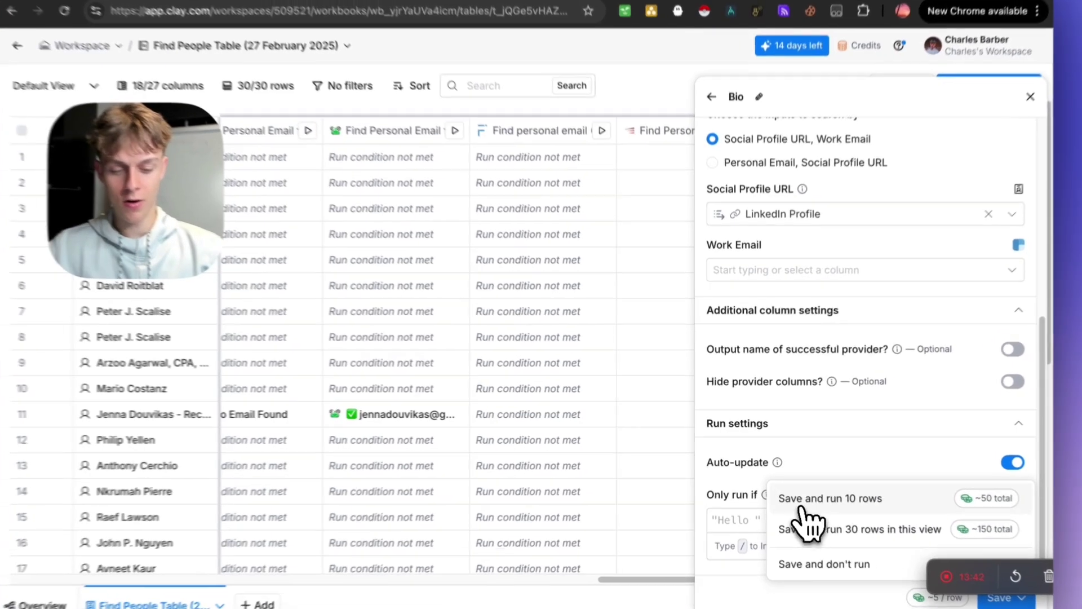
{"action": "left_click", "coordinate": [800, 517]}
{"action": "scroll", "coordinate": [828, 572], "scroll_direction": "down", "scroll_amount": 1}
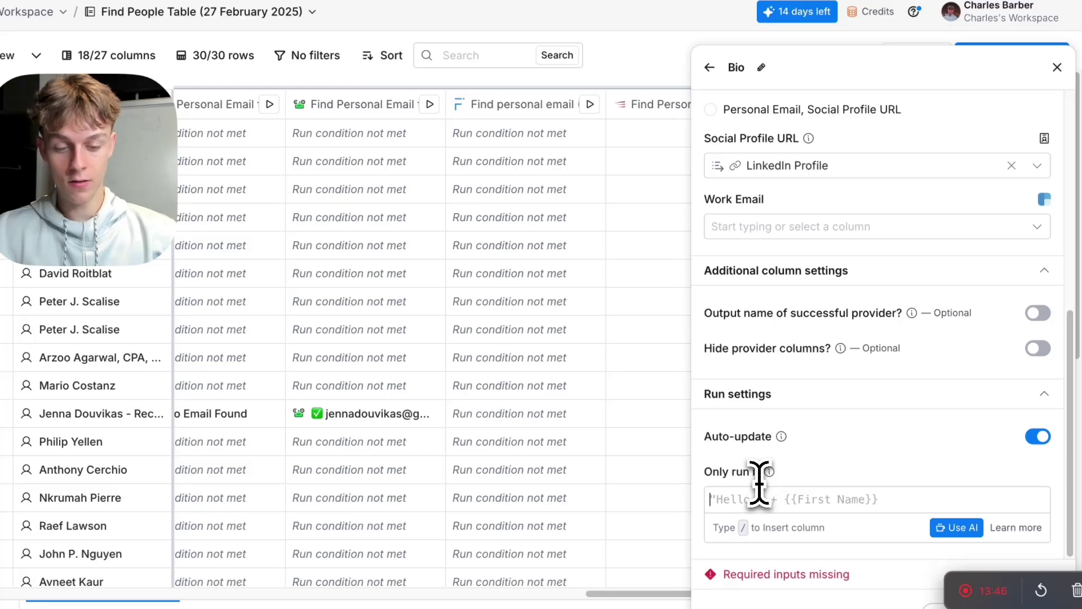
{"action": "scroll", "coordinate": [759, 492], "scroll_direction": "up", "scroll_amount": 8}
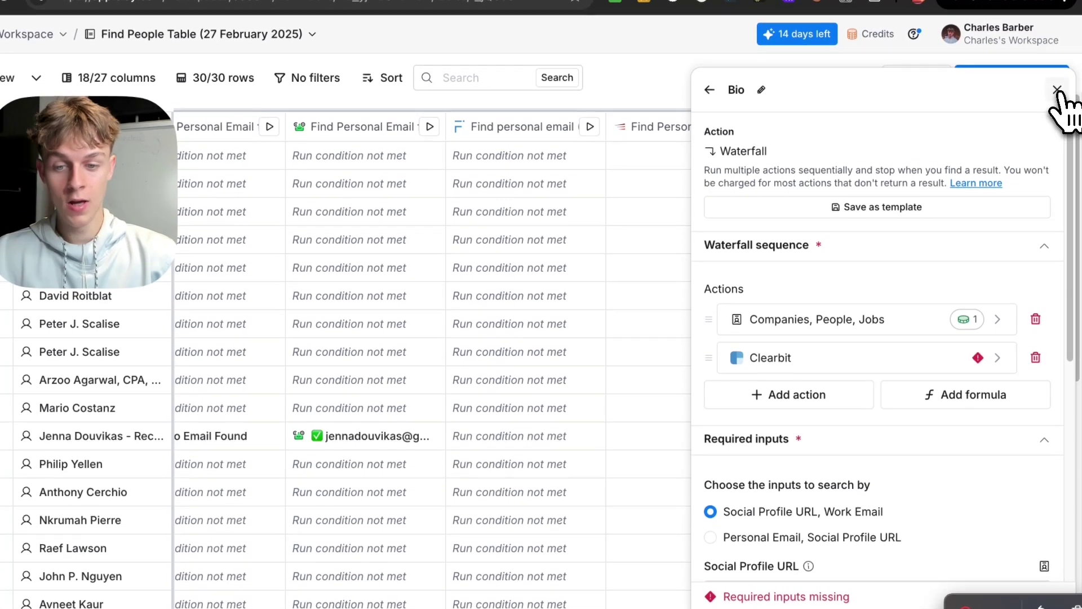
{"action": "left_click", "coordinate": [1057, 90]}
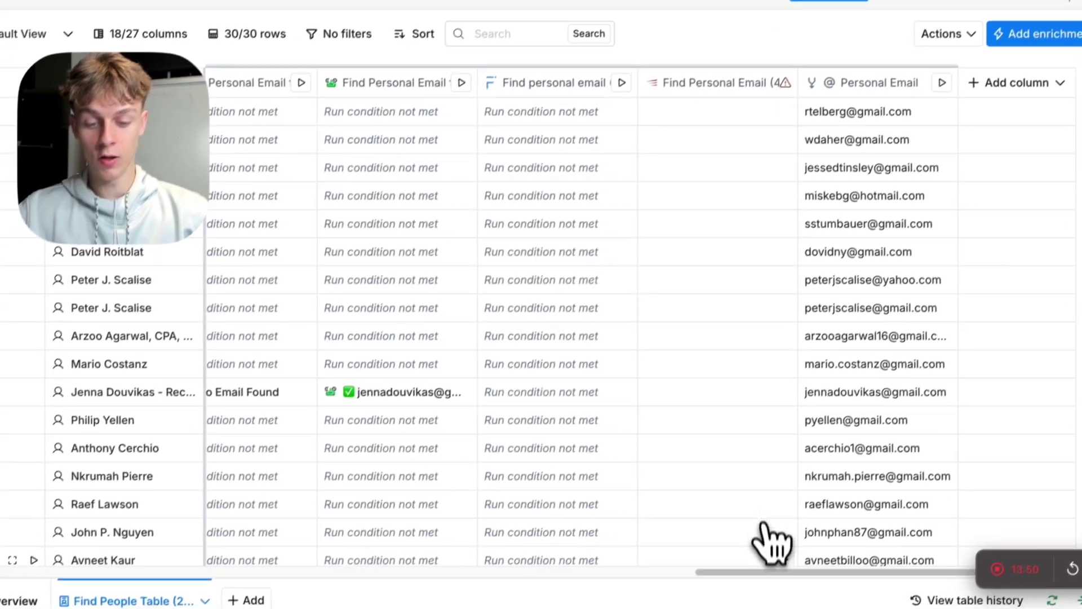
Open the list of available enrichments, glance at the Automated Appointment Setting Cheatsheet's title, and close the list back in the Clay table
{"action": "left_click_drag", "start_coordinate": [758, 564], "coordinate": [231, 568]}
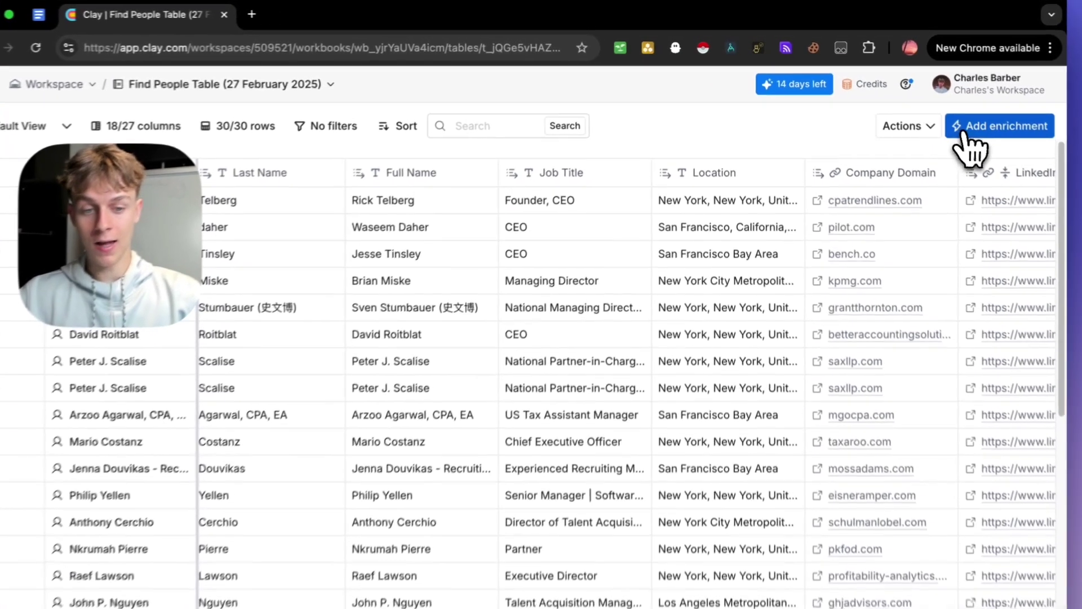
{"action": "left_click", "coordinate": [966, 113]}
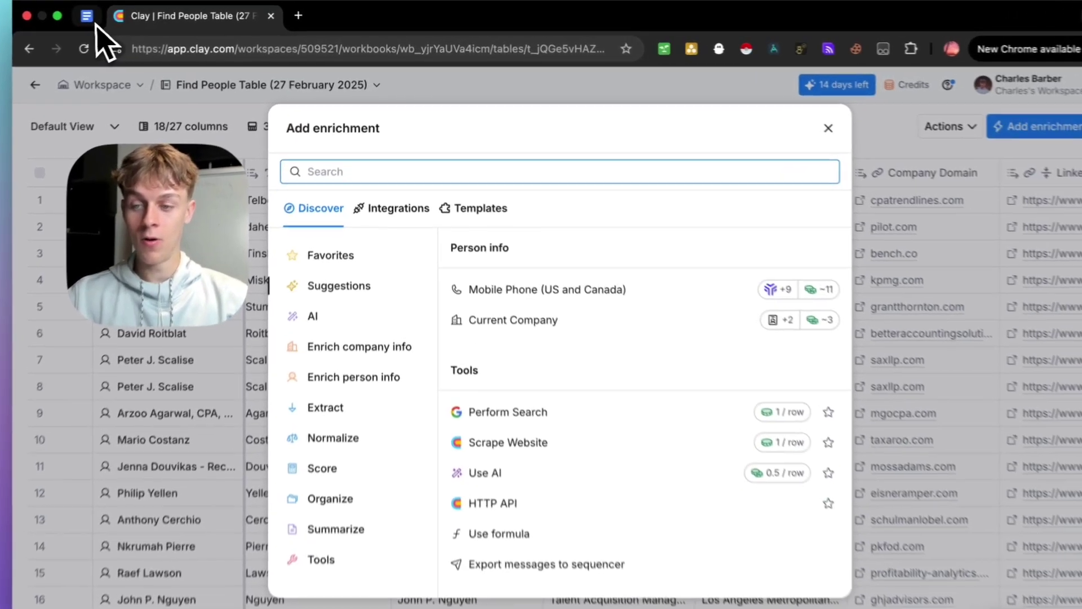
{"action": "left_click", "coordinate": [120, 14]}
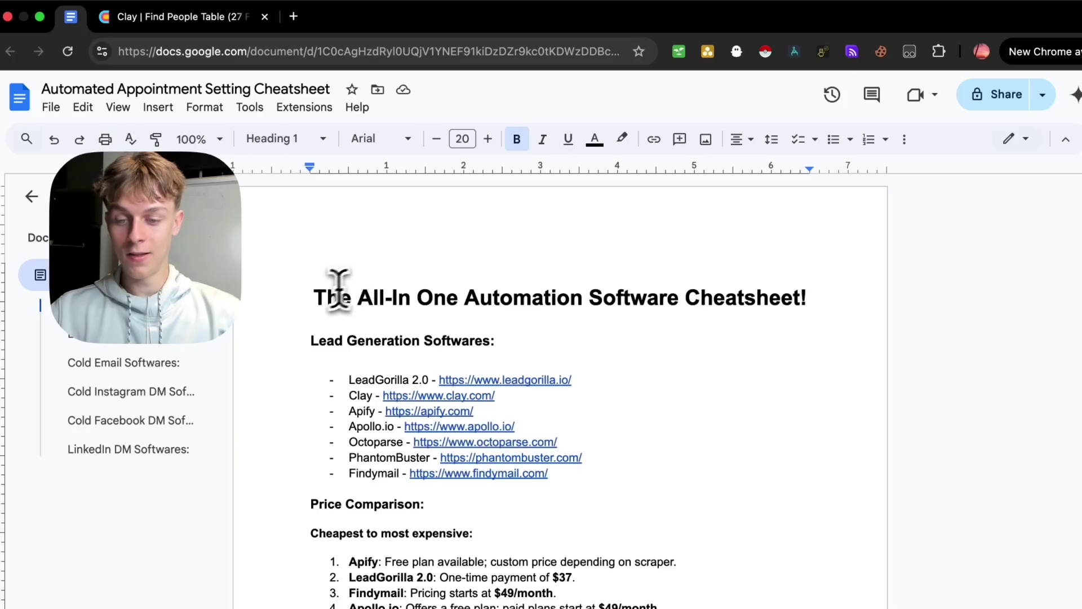
{"action": "left_click_drag", "start_coordinate": [314, 297], "coordinate": [530, 299]}
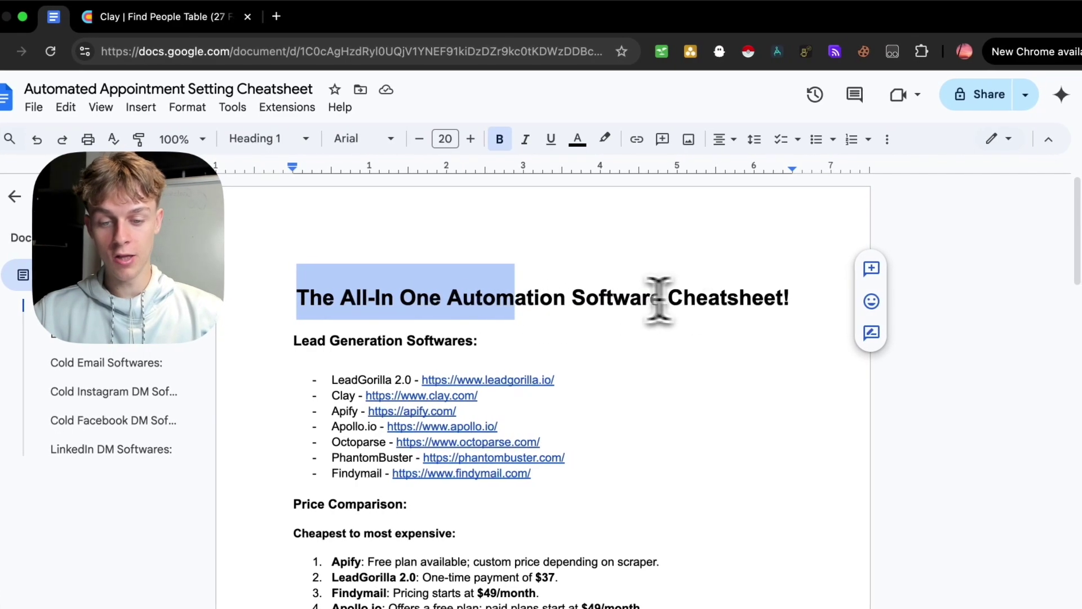
{"action": "left_click", "coordinate": [186, 17]}
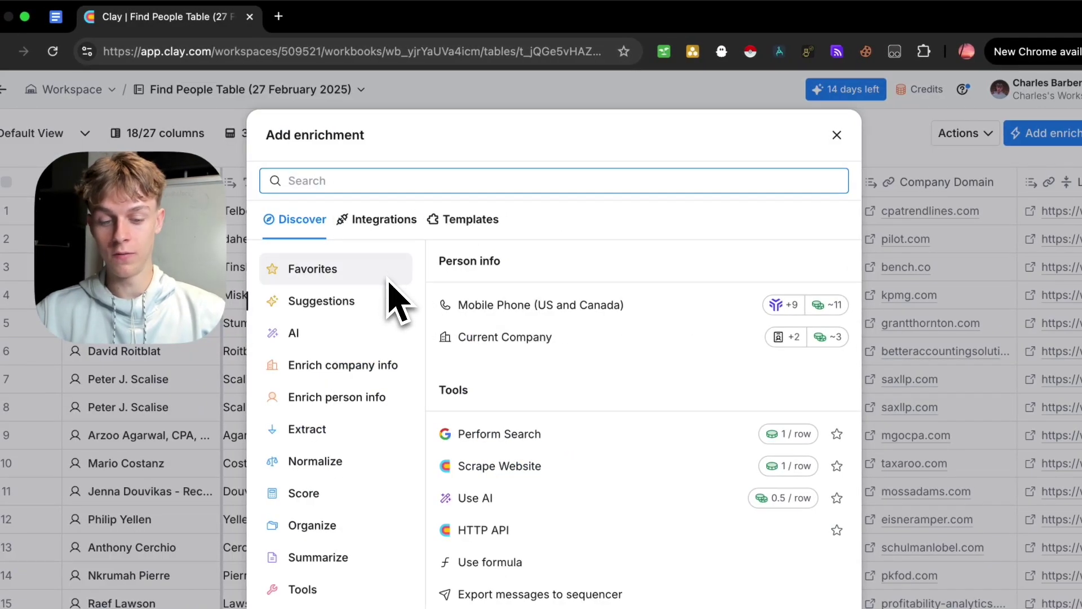
{"action": "key", "text": "Escape"}
{"action": "scroll", "coordinate": [704, 326], "scroll_direction": "down", "scroll_amount": 1}
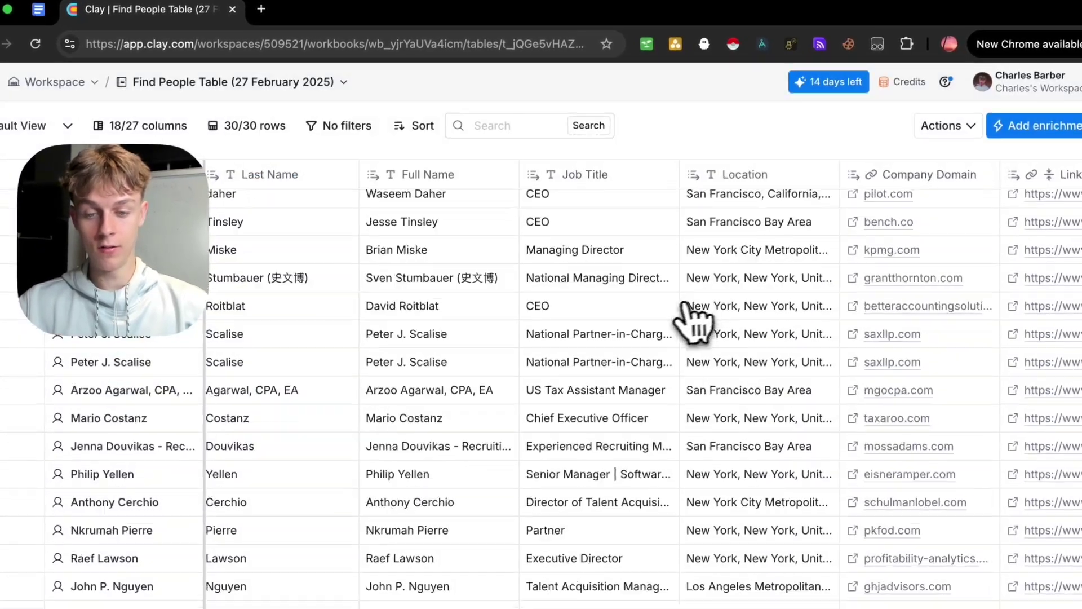
{"action": "scroll", "coordinate": [691, 324], "scroll_direction": "up", "scroll_amount": 1}
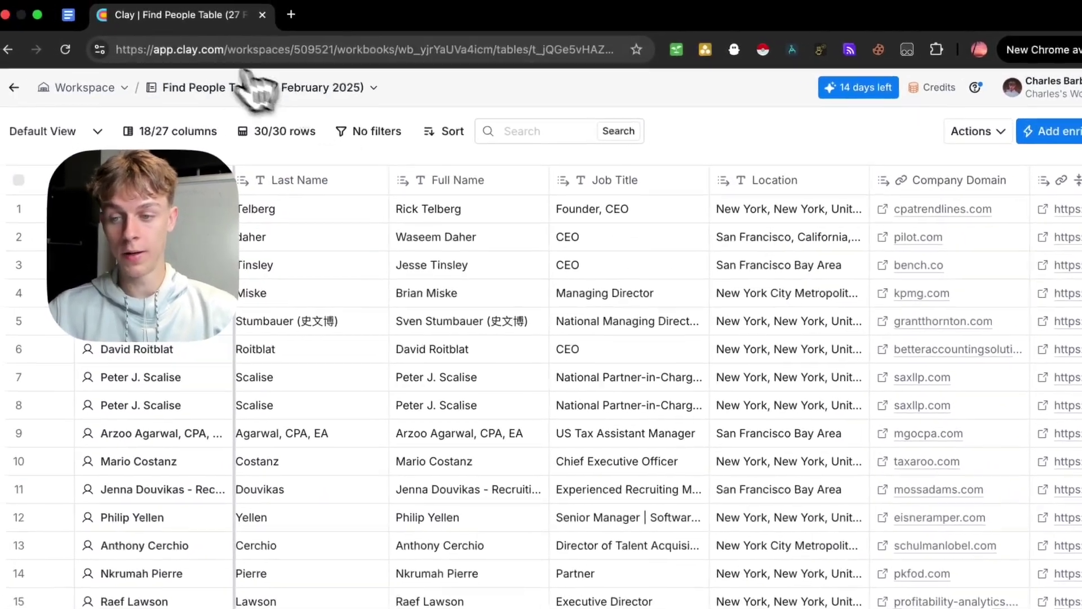
Switch to the cheatsheet in Google Docs and examine its Lead Generation Softwares list and Price Comparison heading
{"action": "left_click", "coordinate": [68, 14]}
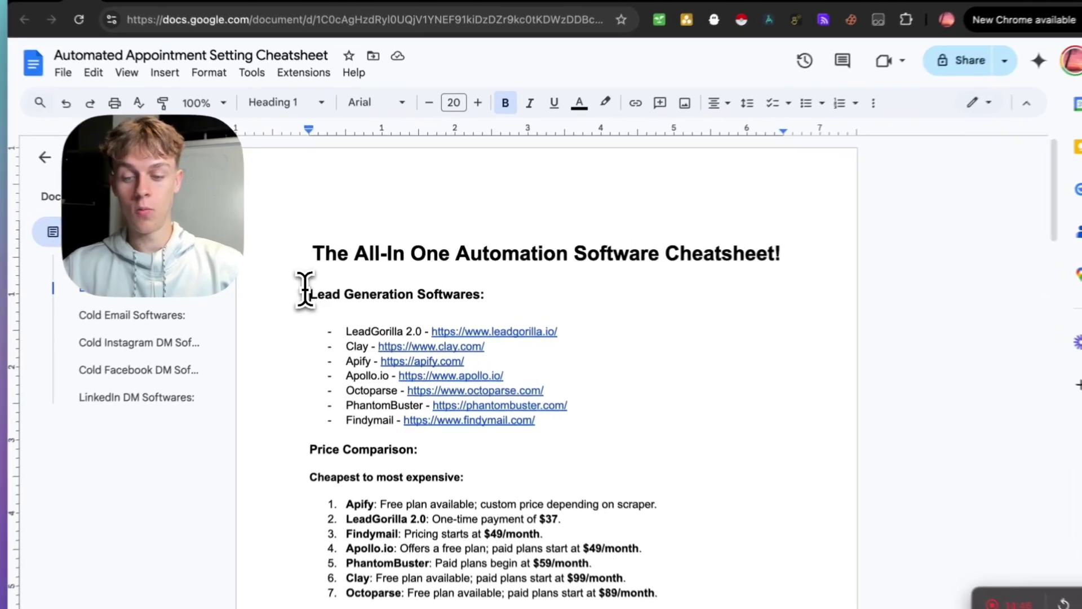
{"action": "left_click_drag", "start_coordinate": [323, 287], "coordinate": [478, 289]}
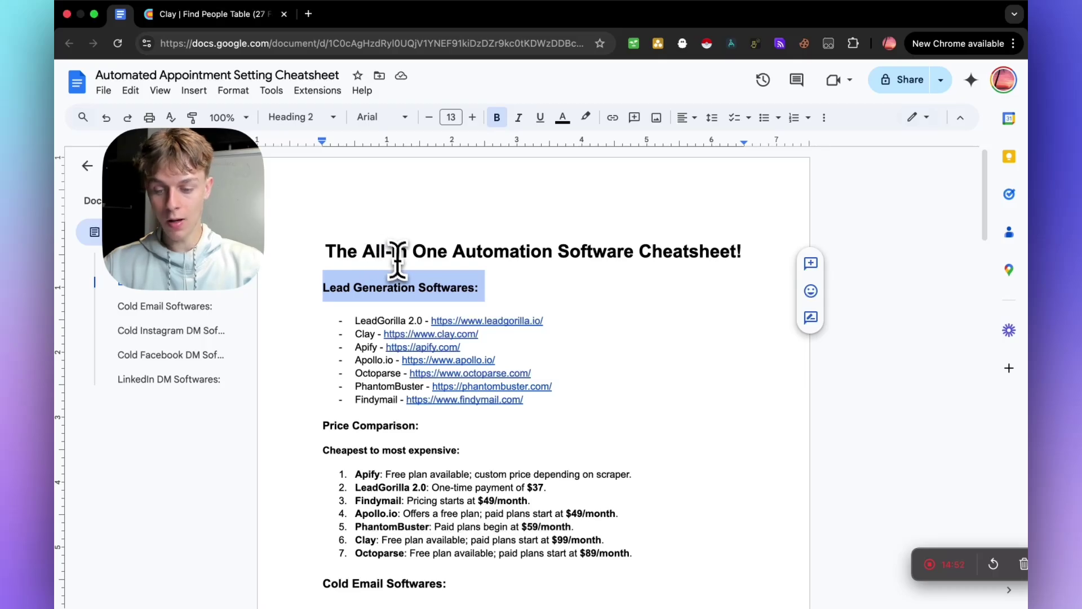
{"action": "scroll", "coordinate": [398, 259], "scroll_direction": "down", "scroll_amount": 4}
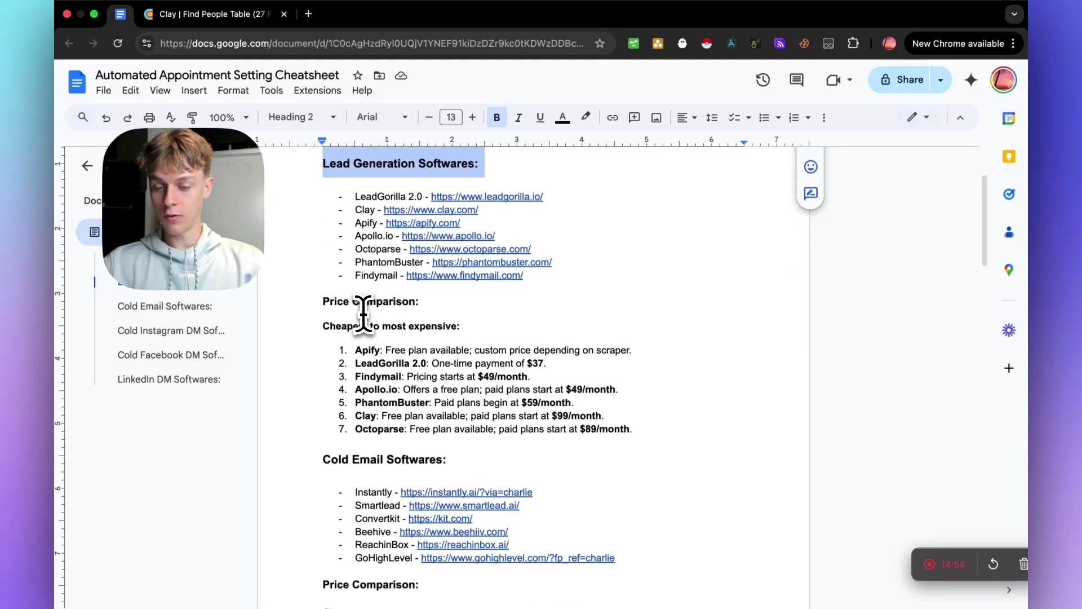
{"action": "triple_click", "coordinate": [317, 303]}
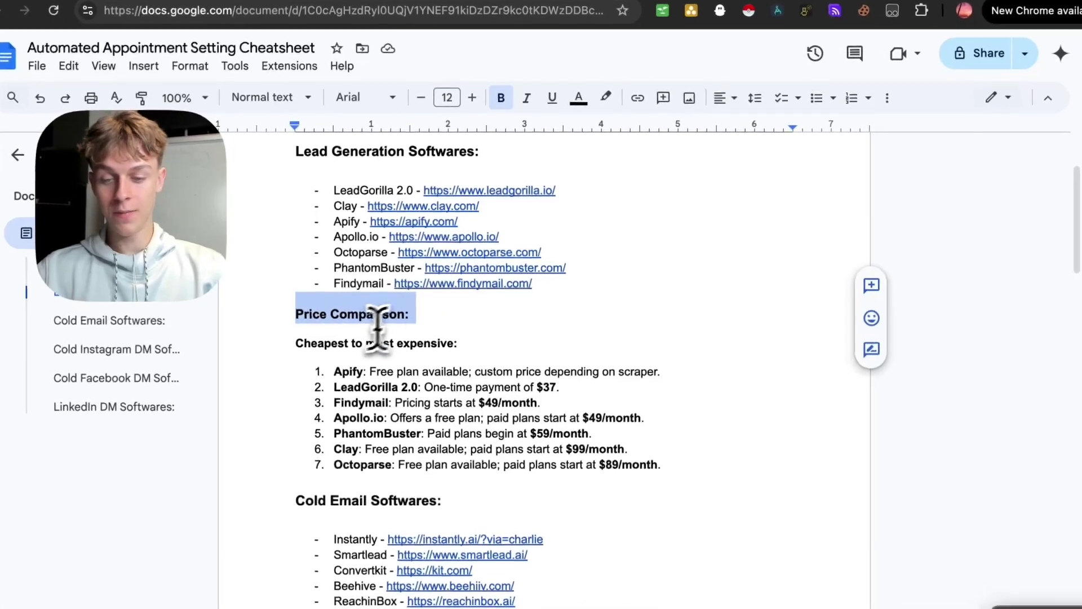
{"action": "scroll", "coordinate": [316, 270], "scroll_direction": "up", "scroll_amount": 1}
{"action": "left_click_drag", "start_coordinate": [296, 184], "coordinate": [460, 186]}
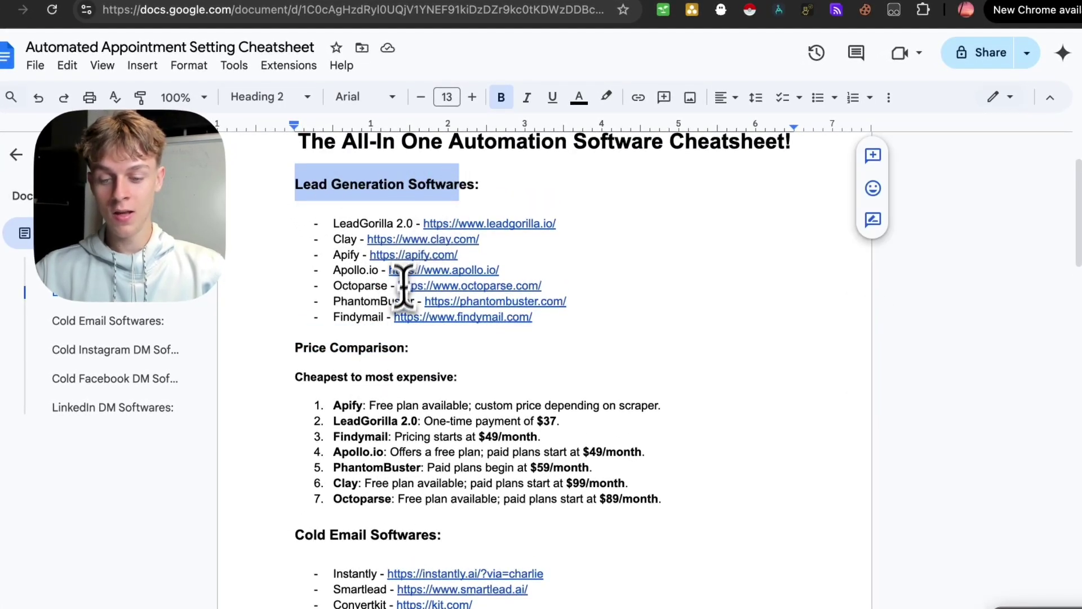
Compare the lead generation tools' prices in the cheapest-to-most-expensive list, from Apify through Clay to Octoparse
{"action": "scroll", "coordinate": [404, 285], "scroll_direction": "down", "scroll_amount": 1}
{"action": "left_click_drag", "start_coordinate": [337, 375], "coordinate": [408, 376]}
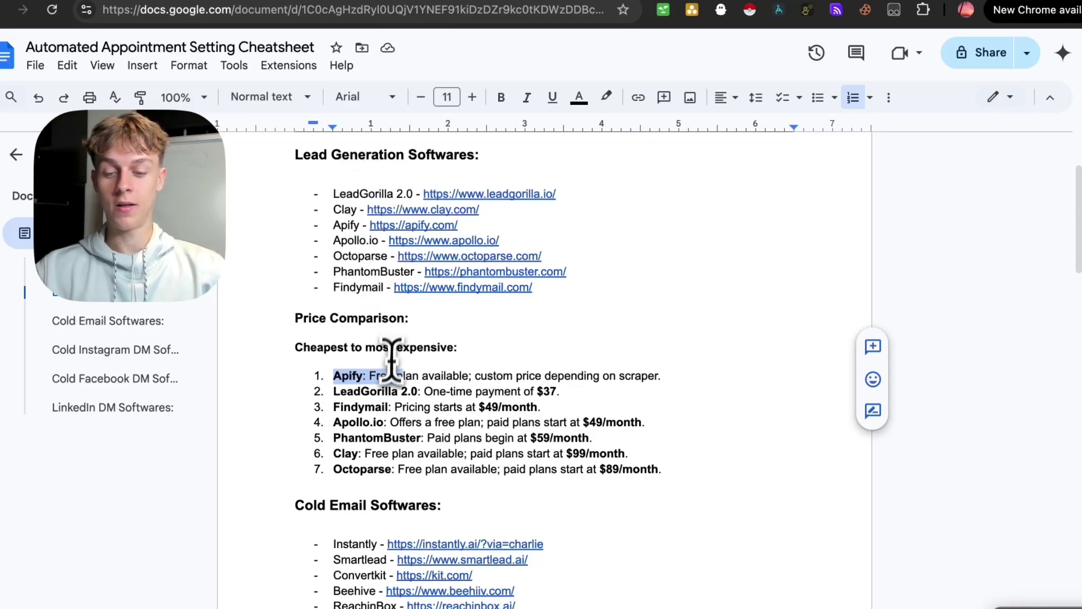
{"action": "double_click", "coordinate": [361, 392]}
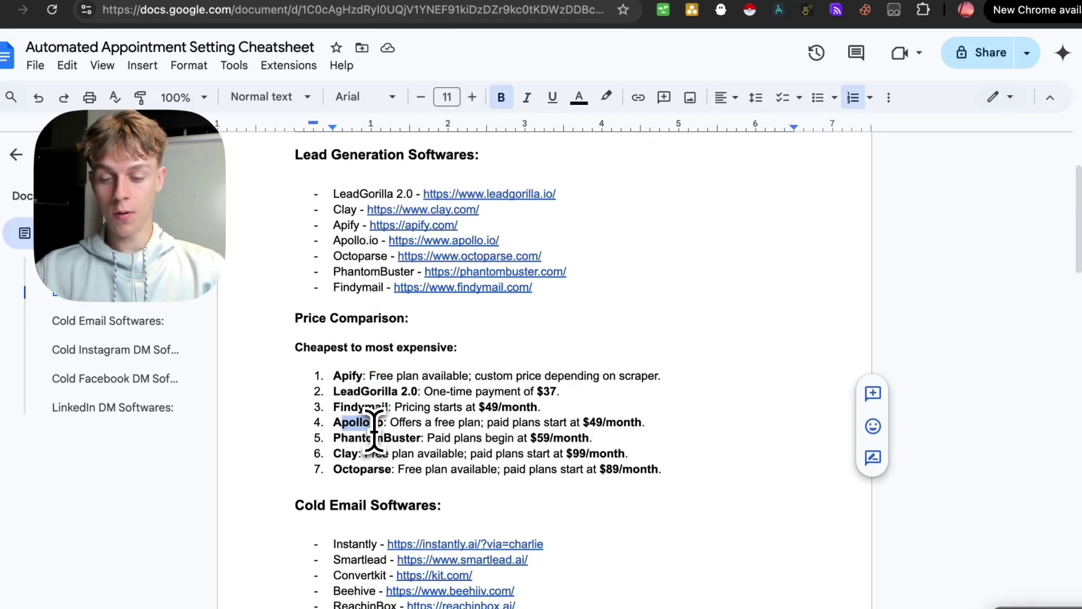
{"action": "left_click_drag", "start_coordinate": [342, 453], "coordinate": [364, 459]}
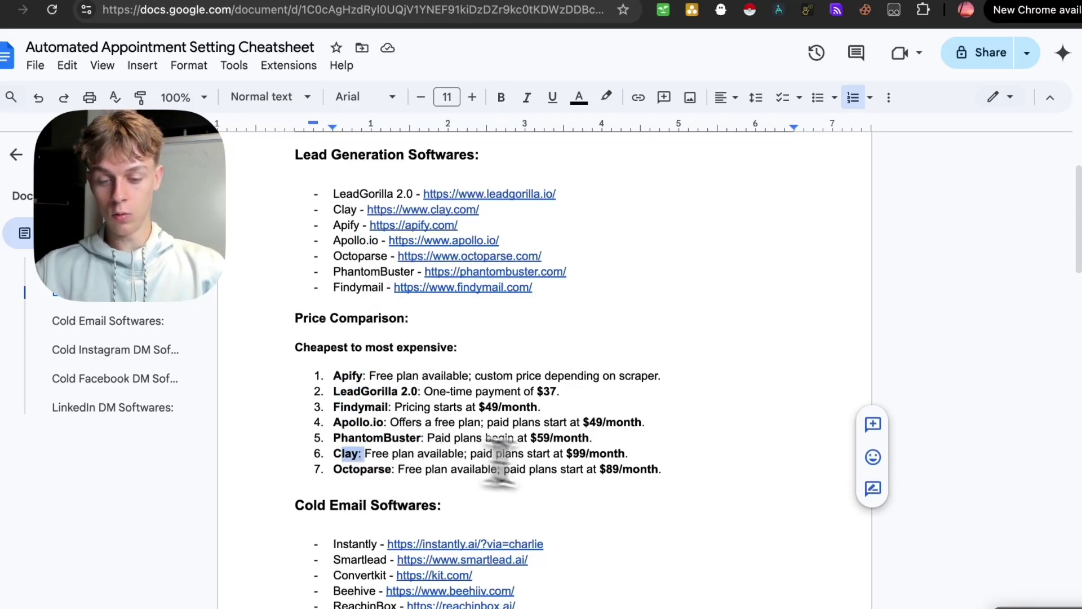
{"action": "left_click_drag", "start_coordinate": [647, 474], "coordinate": [330, 384]}
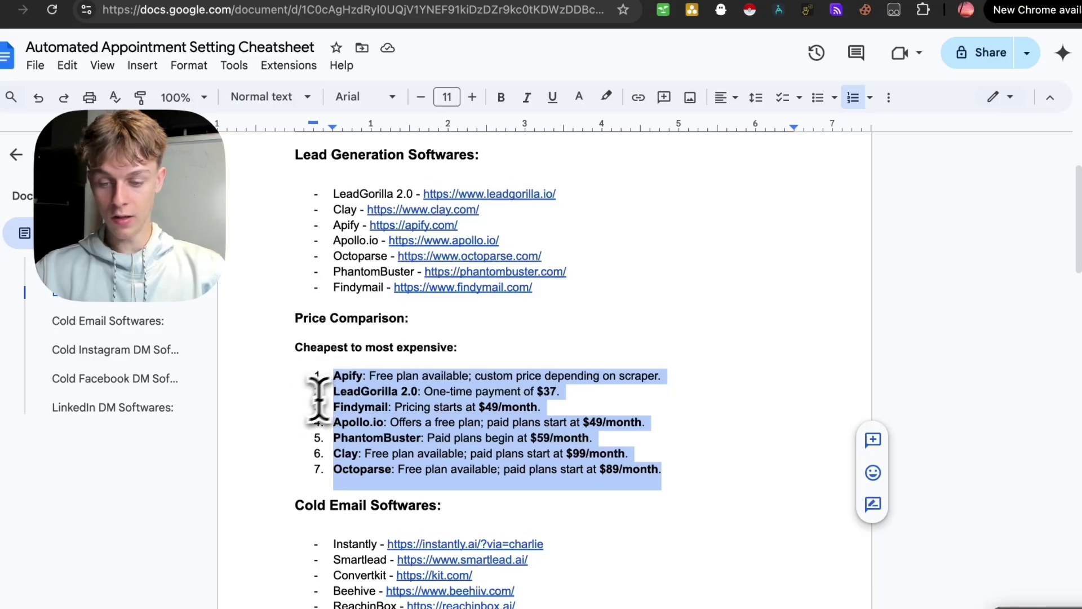
Examine the Cold Email Softwares section's list of tools and links, from Instantly to GoHighLevel
{"action": "scroll", "coordinate": [304, 402], "scroll_direction": "down", "scroll_amount": 3}
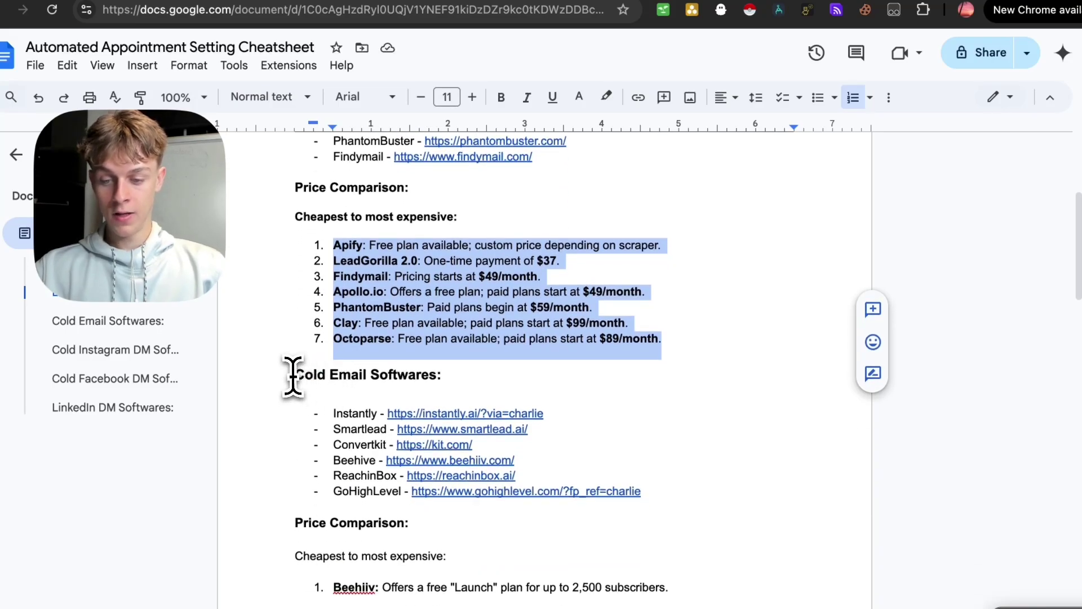
{"action": "triple_click", "coordinate": [294, 376]}
{"action": "scroll", "coordinate": [356, 422], "scroll_direction": "down", "scroll_amount": 2}
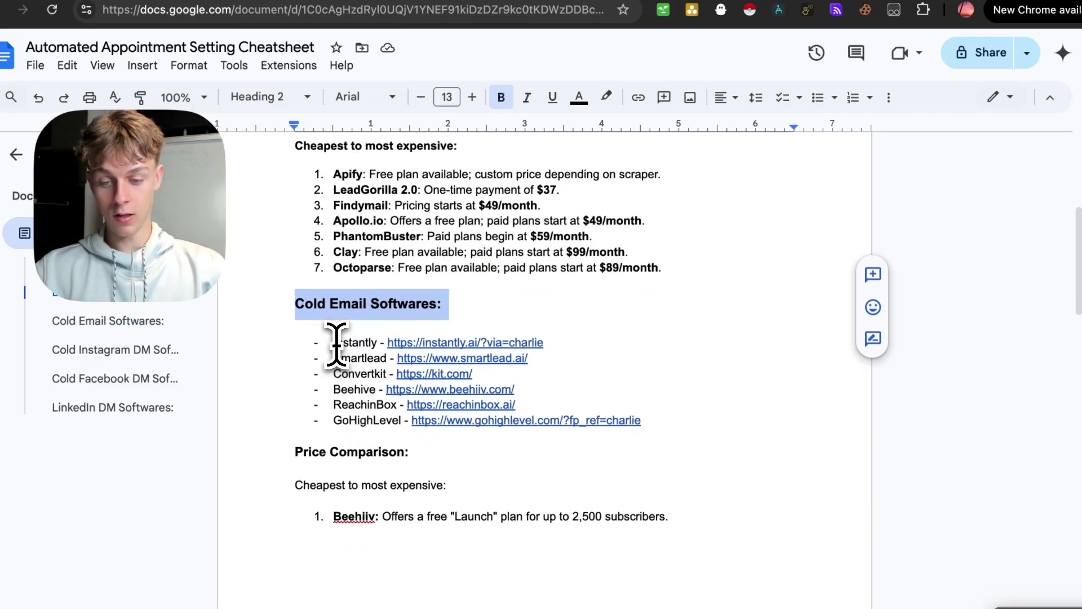
{"action": "left_click_drag", "start_coordinate": [334, 342], "coordinate": [610, 424]}
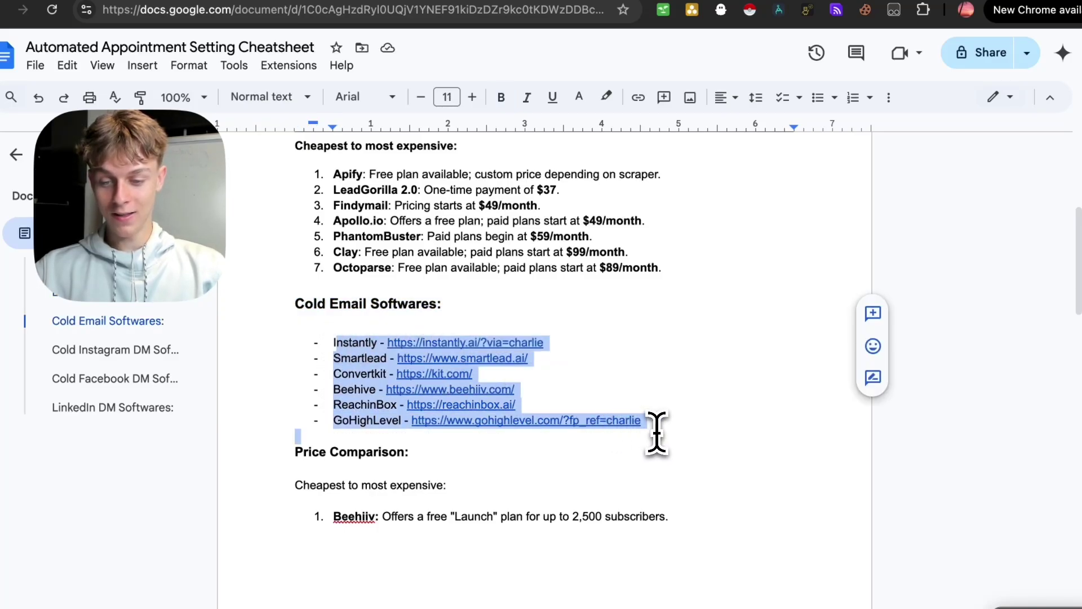
{"action": "left_click", "coordinate": [333, 404]}
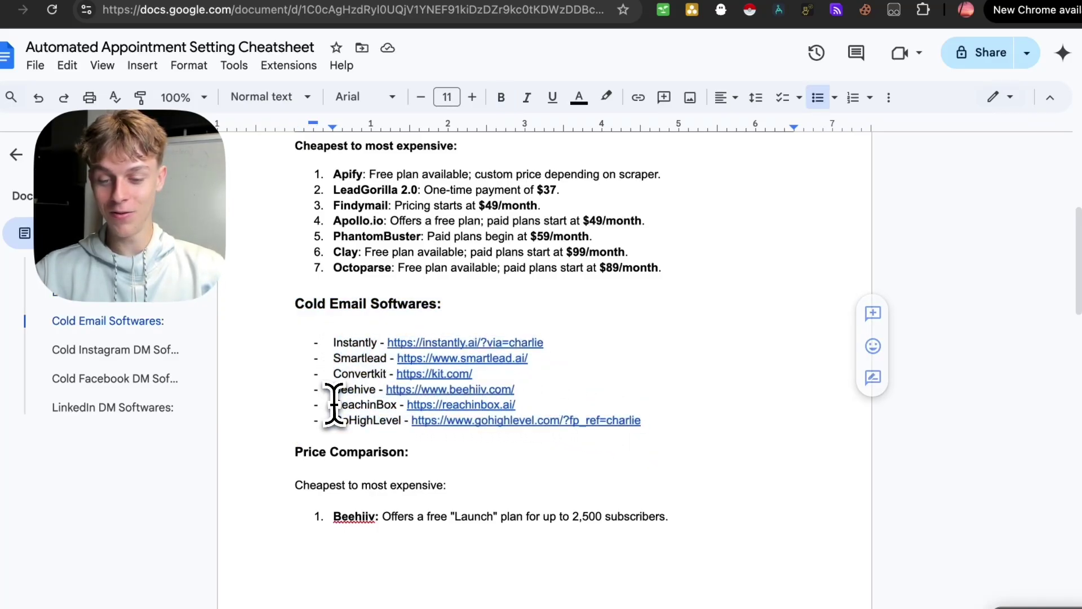
Look over the start of the cold email tools' Price Comparison, ranked from cheapest to most expensive
{"action": "scroll", "coordinate": [333, 425], "scroll_direction": "down", "scroll_amount": 3}
{"action": "triple_click", "coordinate": [321, 355]}
{"action": "scroll", "coordinate": [369, 394], "scroll_direction": "down", "scroll_amount": 3}
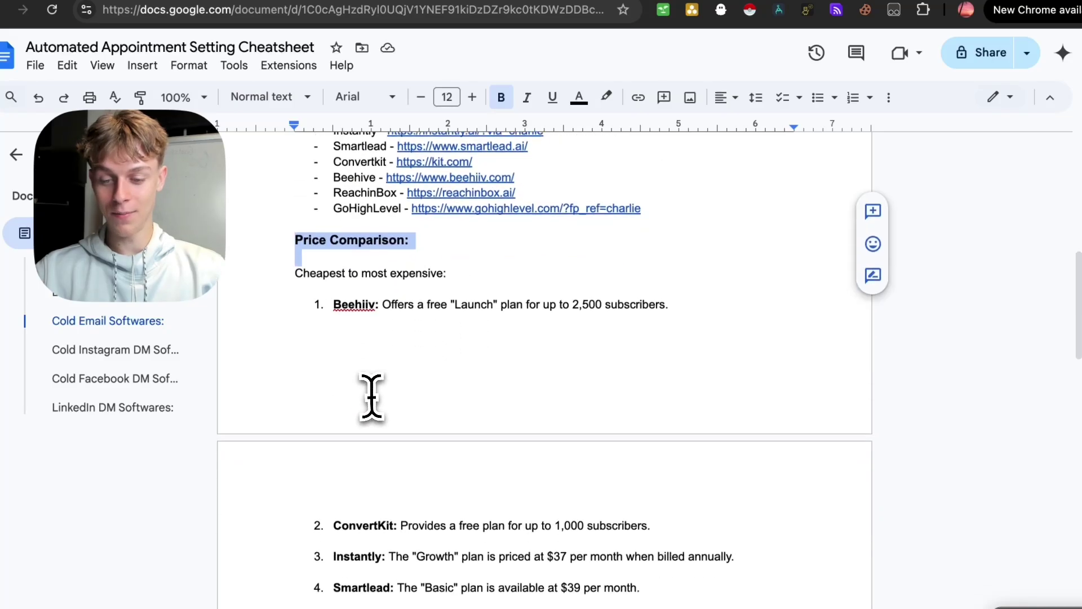
{"action": "left_click_drag", "start_coordinate": [295, 275], "coordinate": [443, 275]}
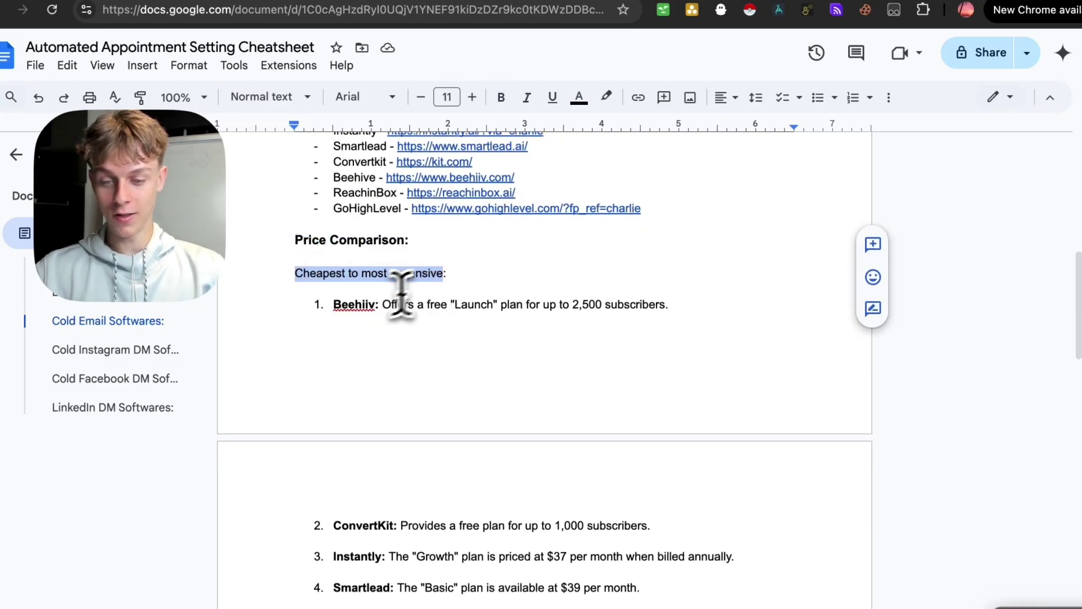
{"action": "scroll", "coordinate": [398, 290], "scroll_direction": "down", "scroll_amount": 1}
Switch back to the Clay table, export it as a CSV download, and acknowledge the export notice
{"action": "left_click", "coordinate": [194, 1]}
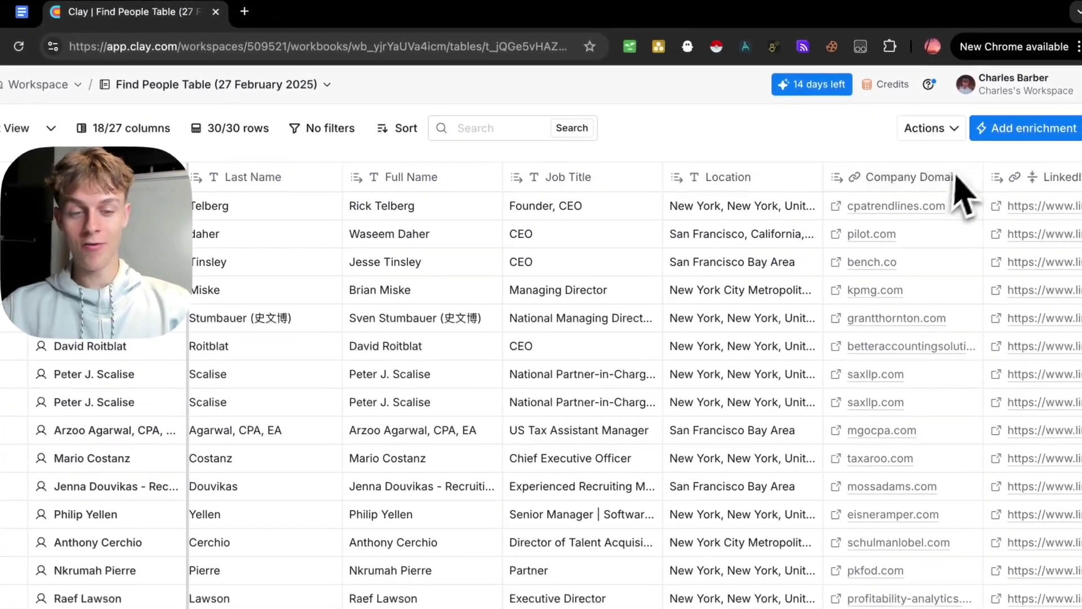
{"action": "left_click", "coordinate": [937, 131]}
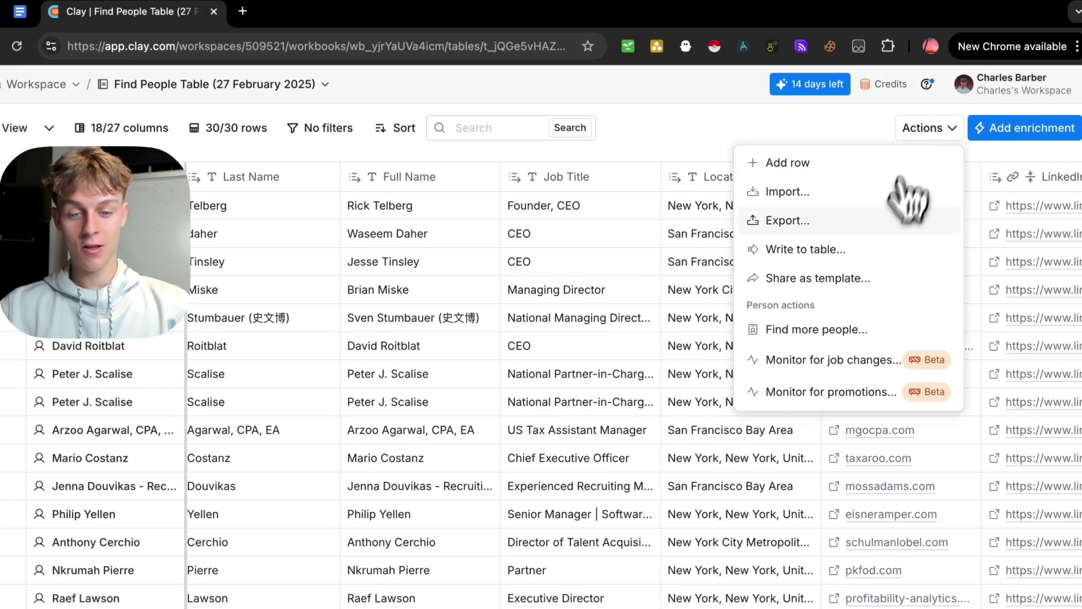
{"action": "left_click", "coordinate": [832, 220]}
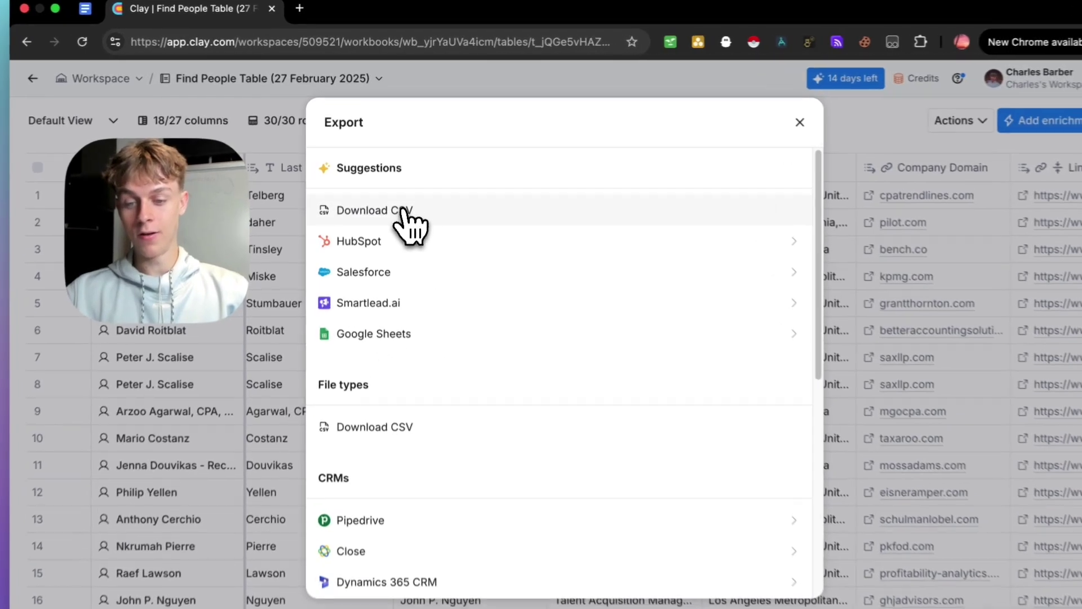
{"action": "left_click", "coordinate": [402, 193]}
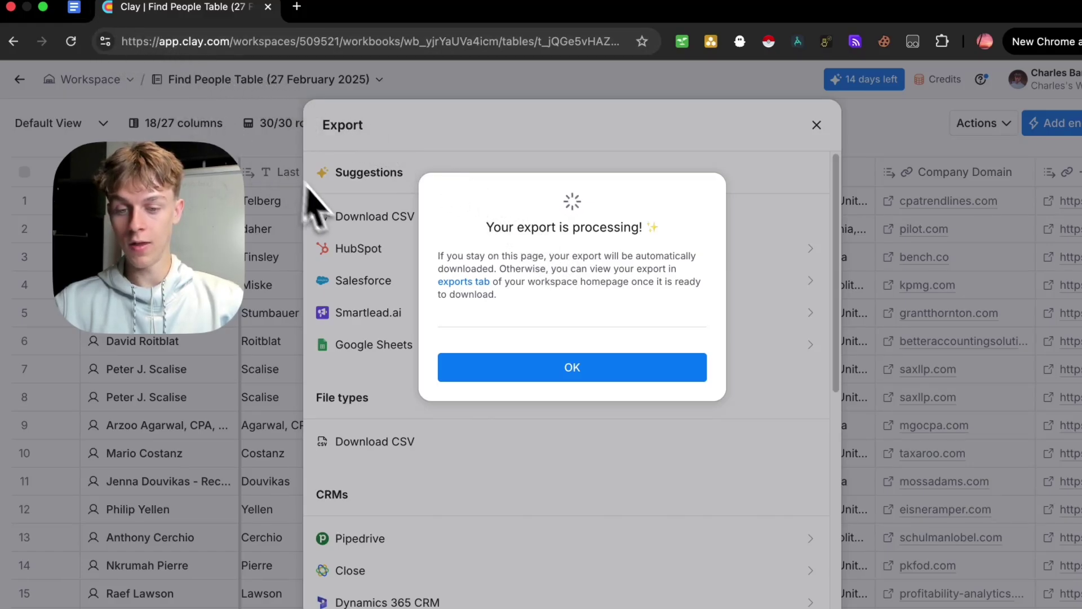
{"action": "left_click", "coordinate": [515, 375]}
Return to the Google Docs cheatsheet and read the rest of the cold email price comparison down to the domain warm-up notes
{"action": "left_click", "coordinate": [83, 12]}
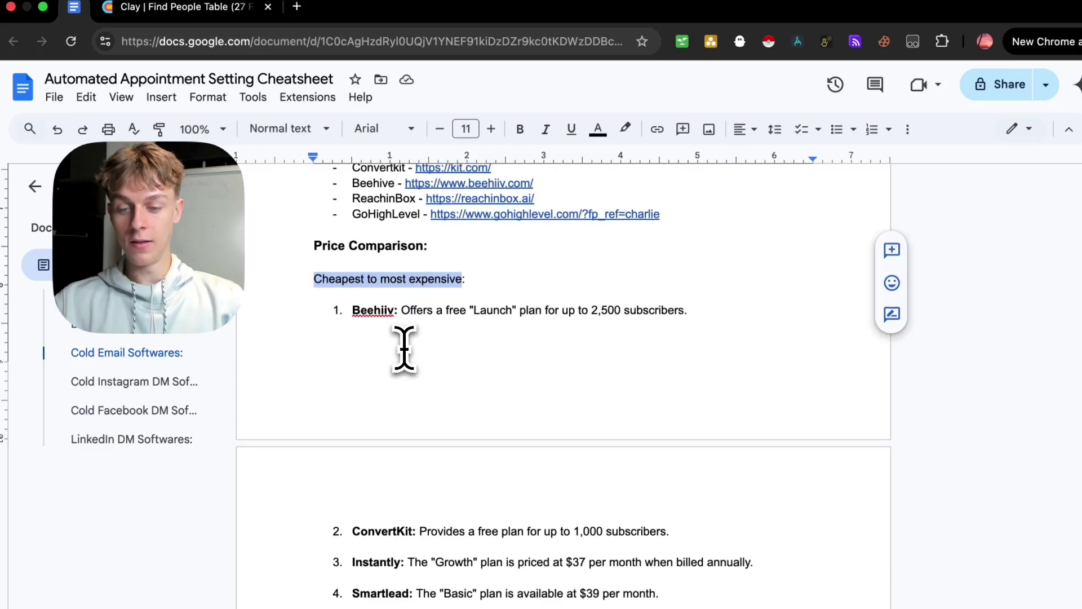
{"action": "scroll", "coordinate": [395, 332], "scroll_direction": "down", "scroll_amount": 3}
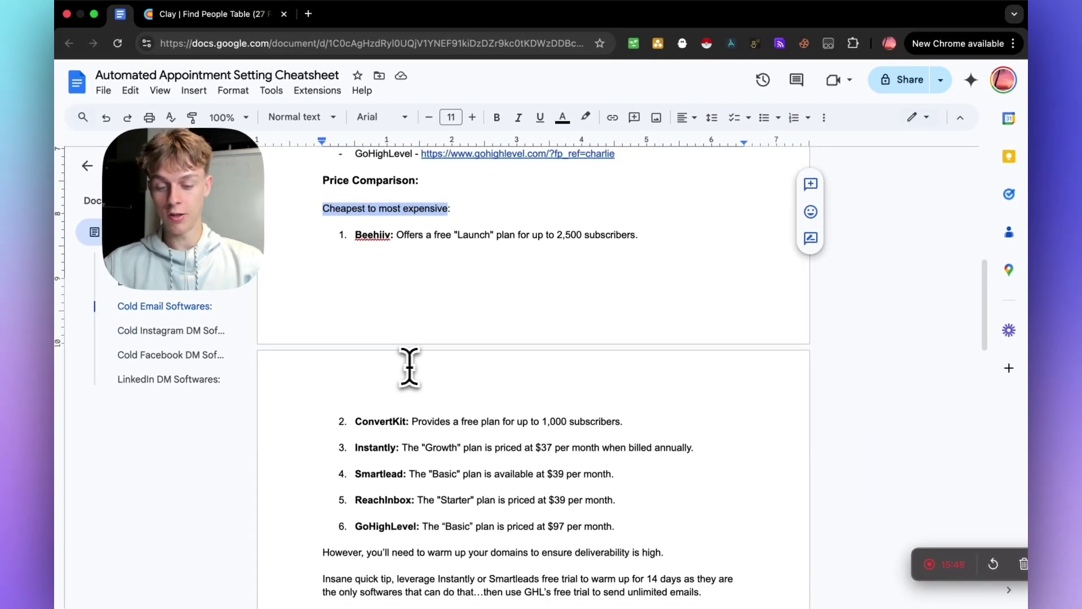
{"action": "scroll", "coordinate": [406, 378], "scroll_direction": "down", "scroll_amount": 1}
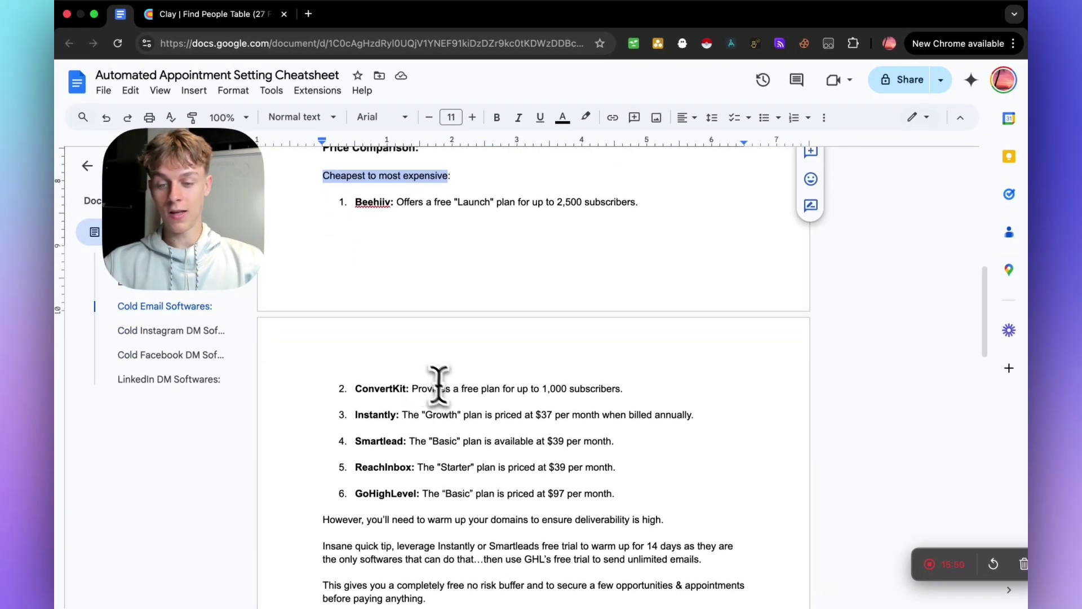
{"action": "scroll", "coordinate": [434, 381], "scroll_direction": "down", "scroll_amount": 3}
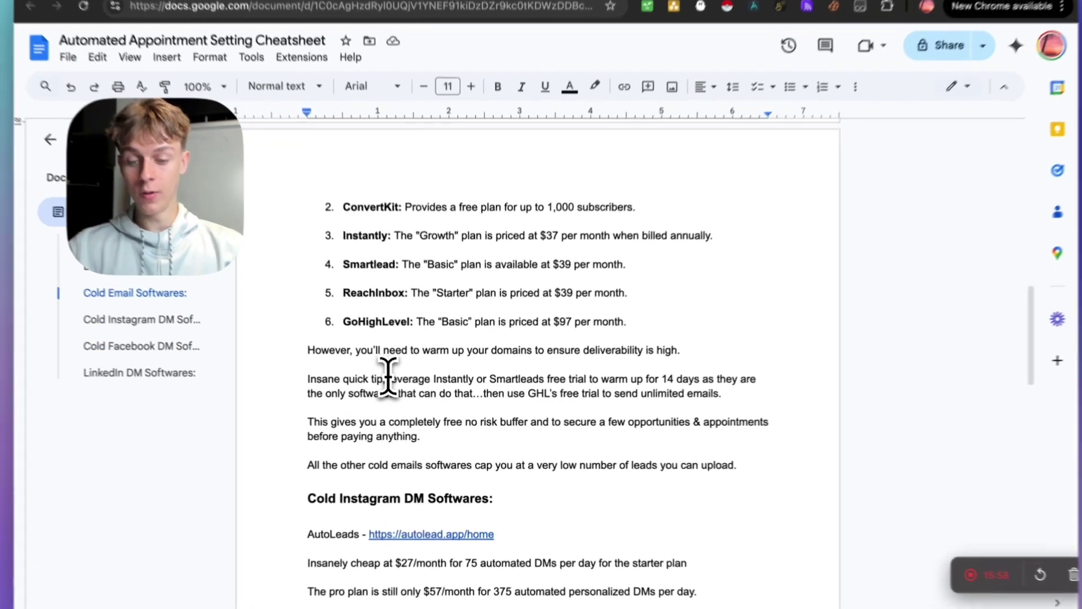
Study the quick tip on warming up for 14 days with Instantly or Smartlead's free trial before using GHL's free trial
{"action": "left_click_drag", "start_coordinate": [397, 385], "coordinate": [469, 385]}
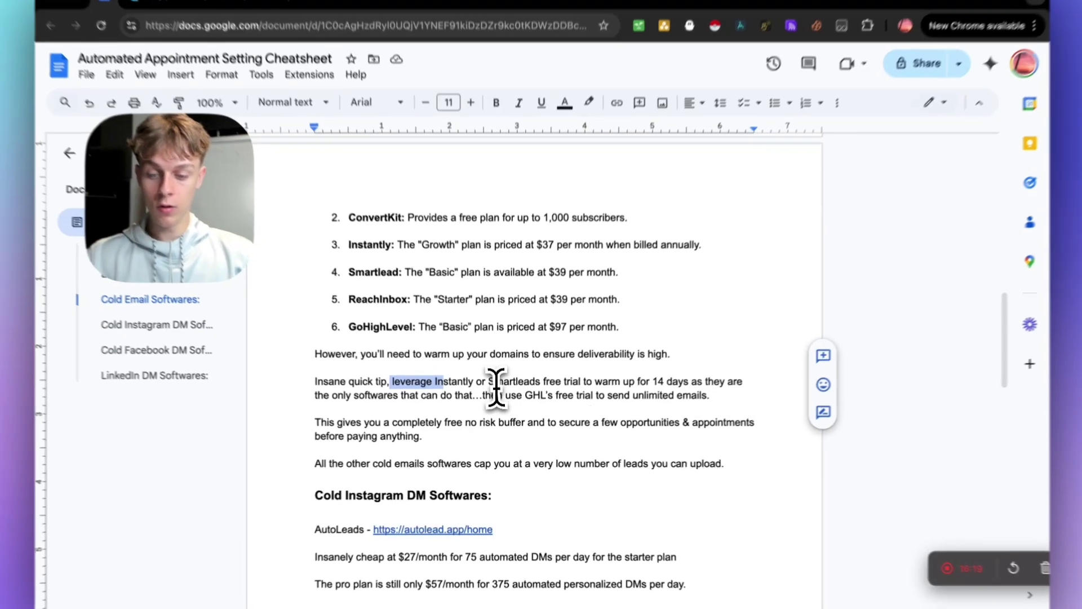
{"action": "left_click", "coordinate": [471, 390]}
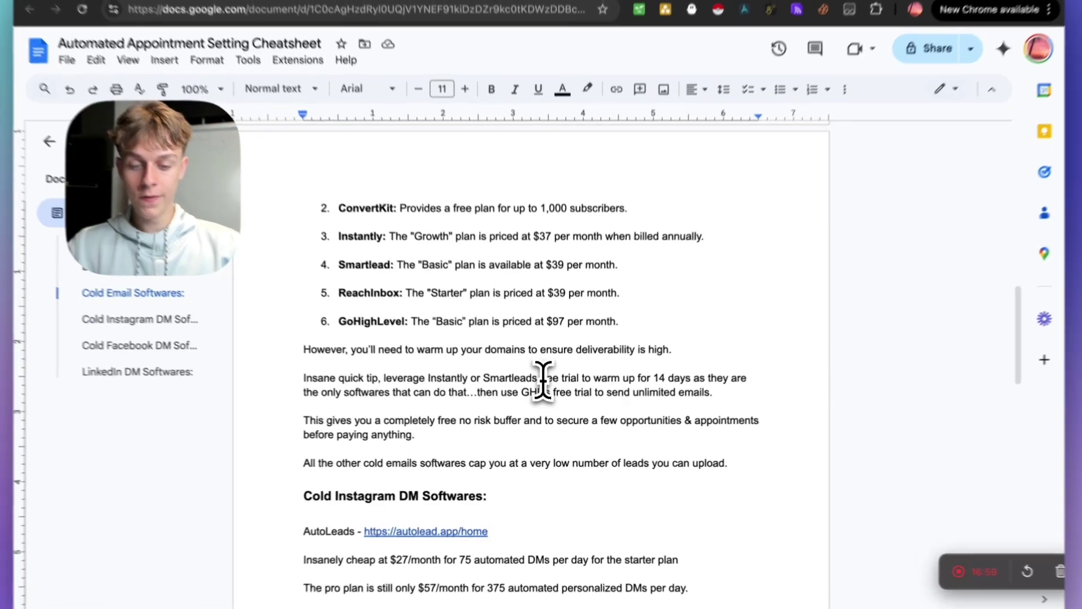
{"action": "left_click_drag", "start_coordinate": [545, 385], "coordinate": [577, 387]}
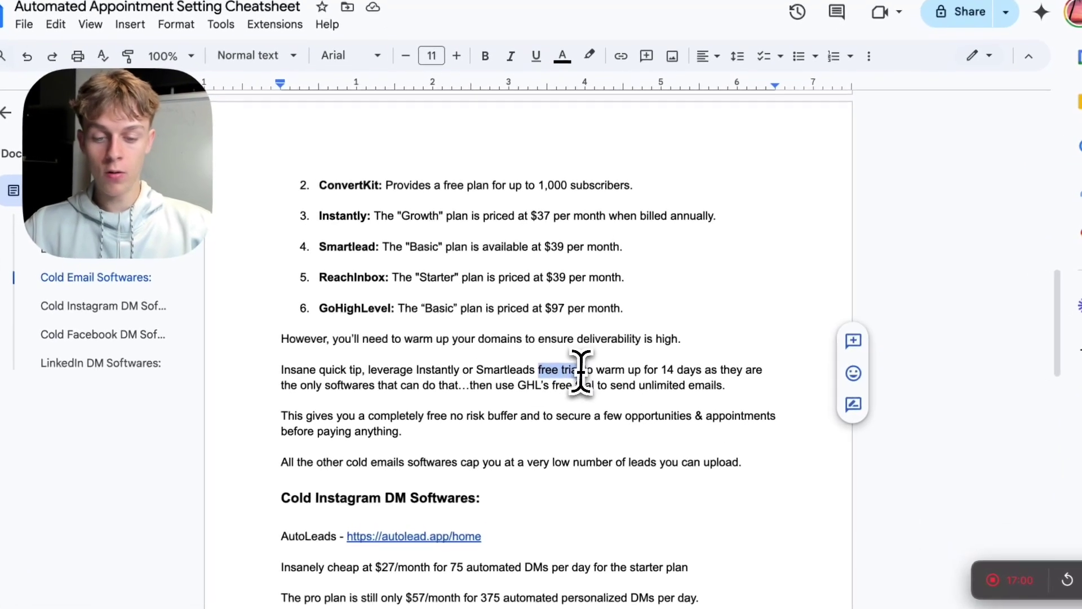
{"action": "left_click_drag", "start_coordinate": [644, 370], "coordinate": [699, 377]}
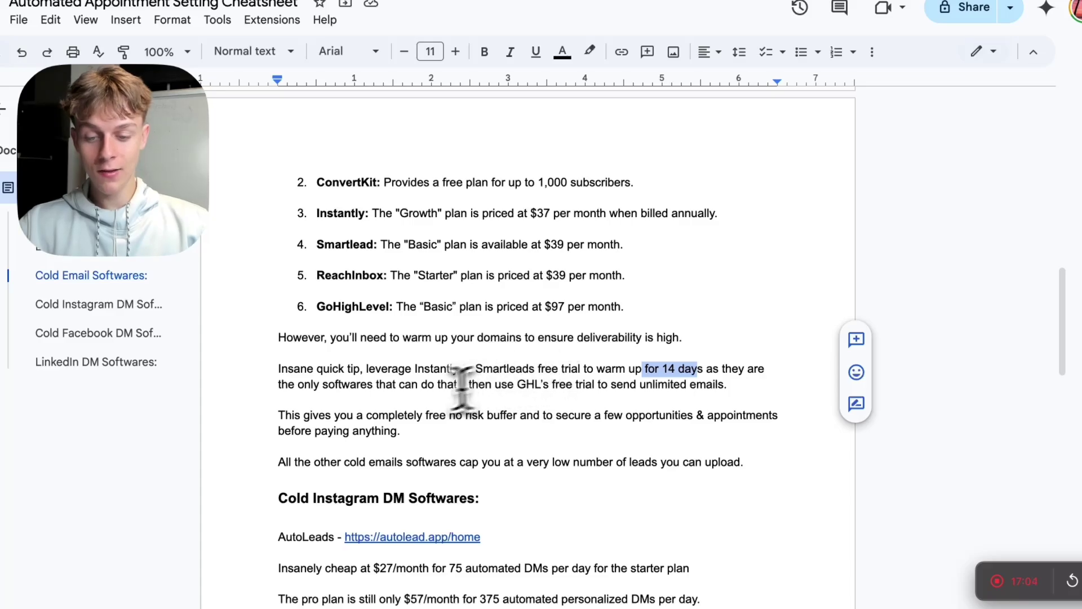
{"action": "left_click_drag", "start_coordinate": [469, 385], "coordinate": [599, 388]}
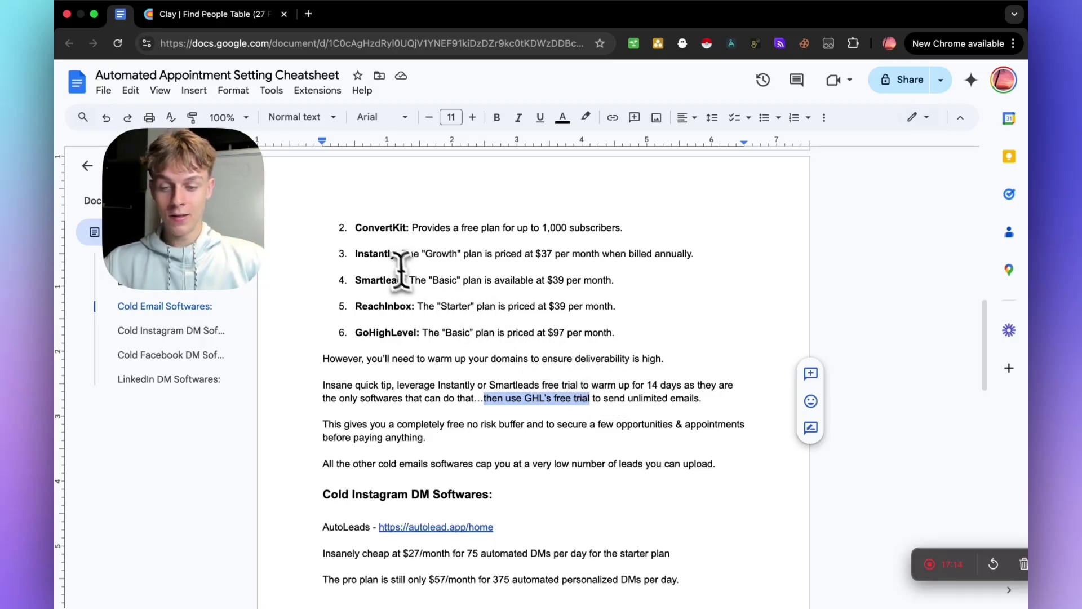
Review Instantly's plan price, the 14-day warm-up tip, the no-risk buffer note and the lead upload caps, down to the Cold Instagram DM Softwares heading
{"action": "left_click_drag", "start_coordinate": [535, 253], "coordinate": [571, 254]}
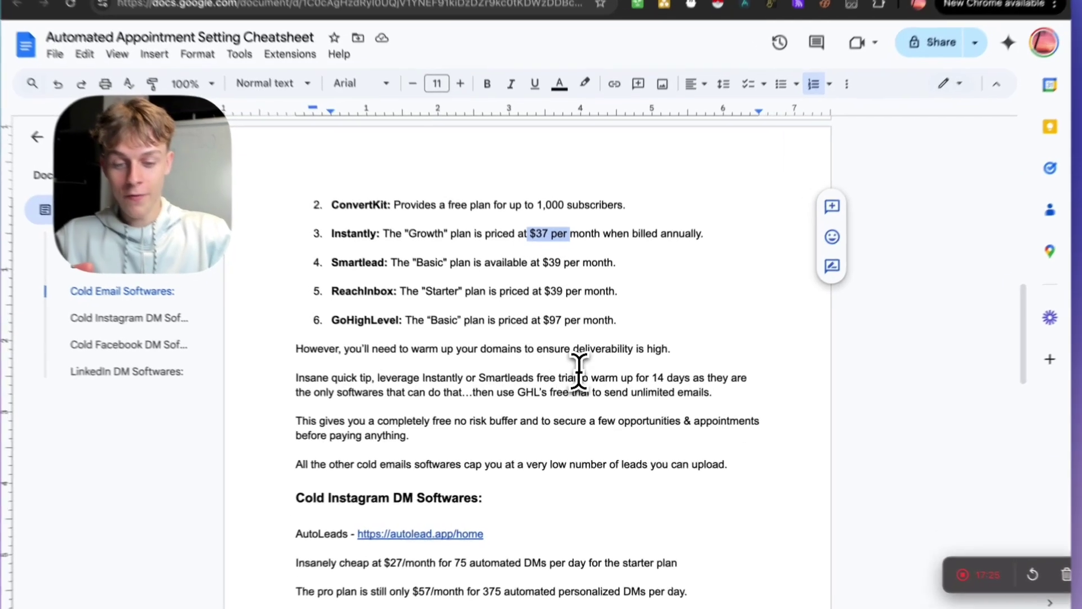
{"action": "left_click_drag", "start_coordinate": [556, 377], "coordinate": [672, 377]}
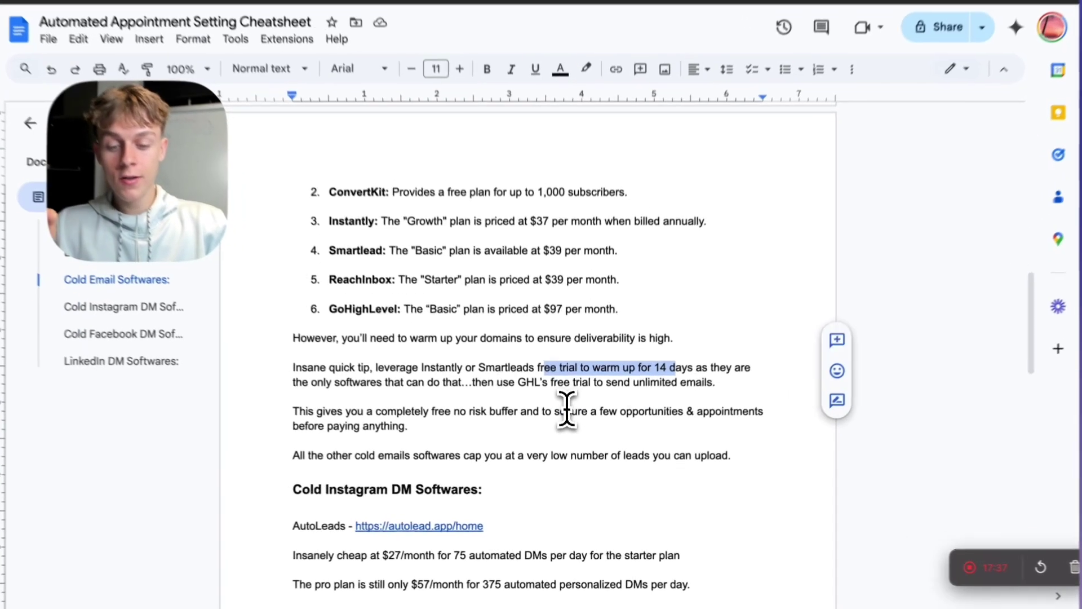
{"action": "left_click_drag", "start_coordinate": [548, 424], "coordinate": [632, 423]}
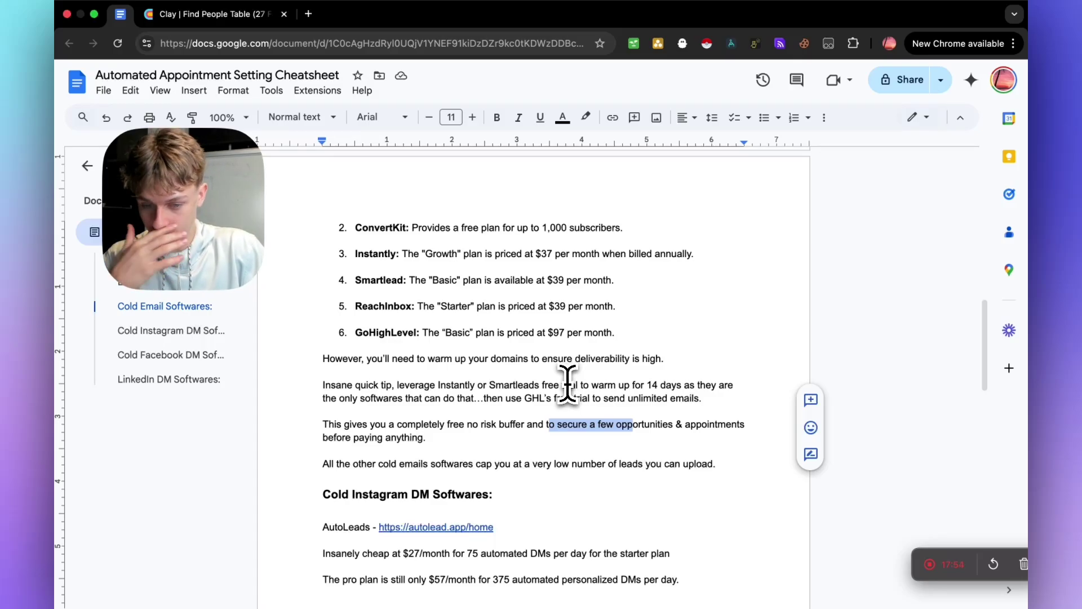
{"action": "left_click_drag", "start_coordinate": [544, 385], "coordinate": [658, 385]}
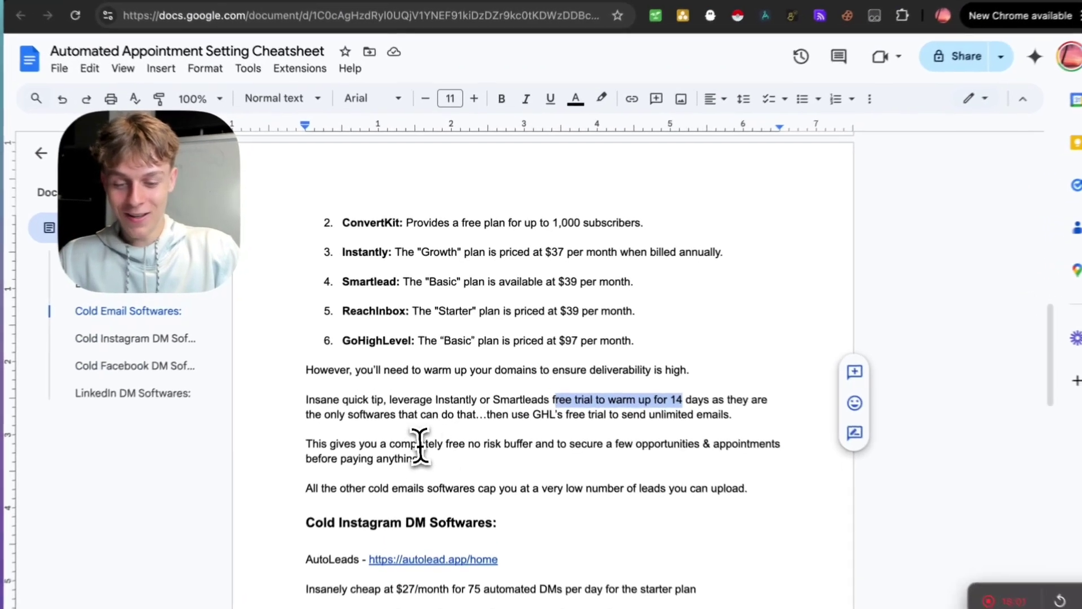
{"action": "left_click_drag", "start_coordinate": [407, 424], "coordinate": [543, 424]}
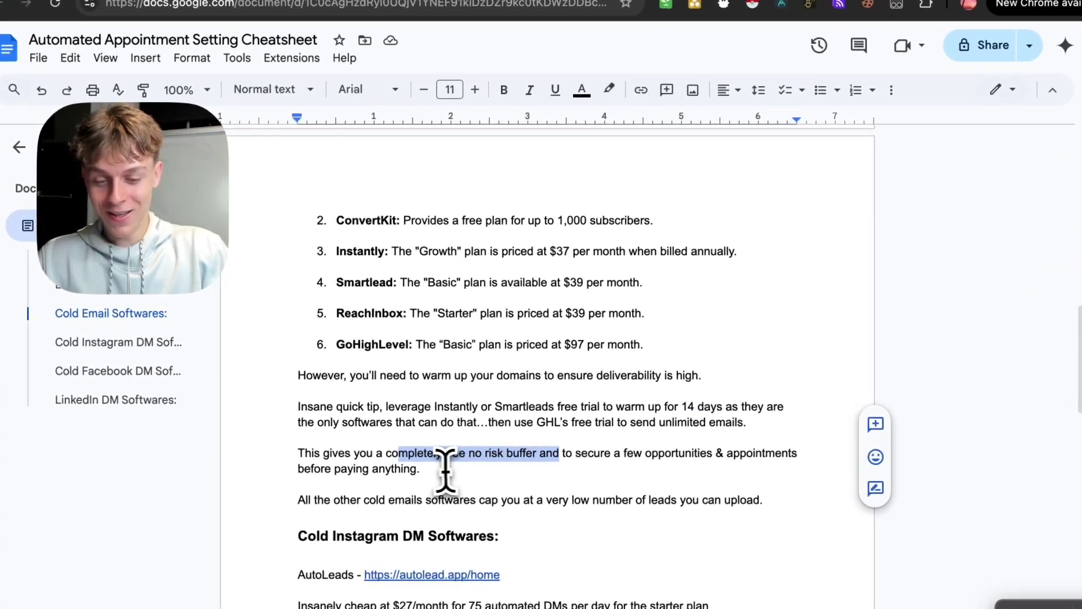
{"action": "scroll", "coordinate": [395, 481], "scroll_direction": "down", "scroll_amount": 2}
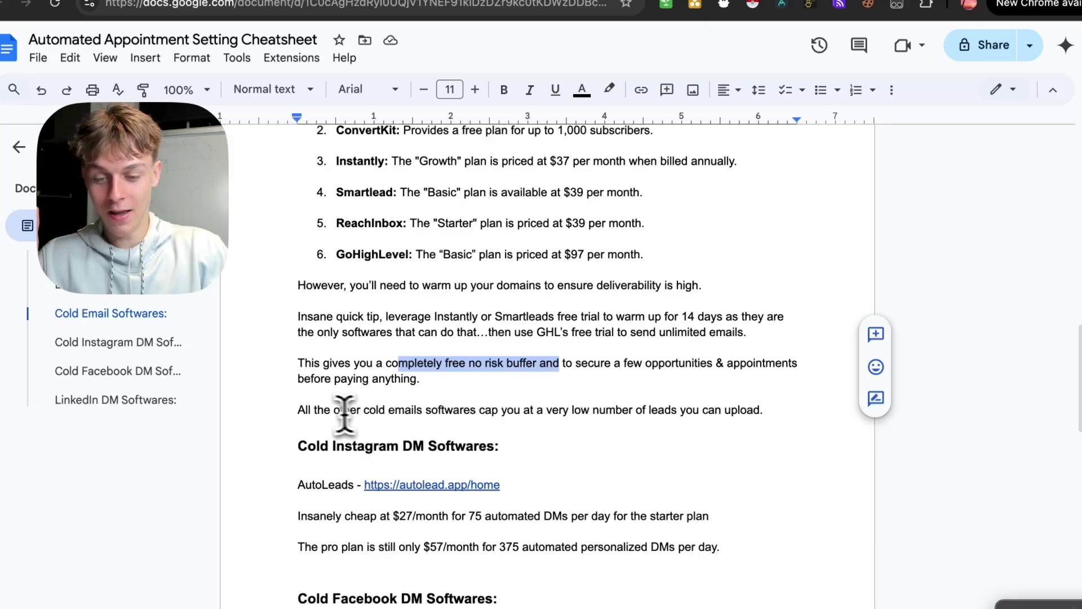
{"action": "left_click_drag", "start_coordinate": [324, 410], "coordinate": [515, 415]}
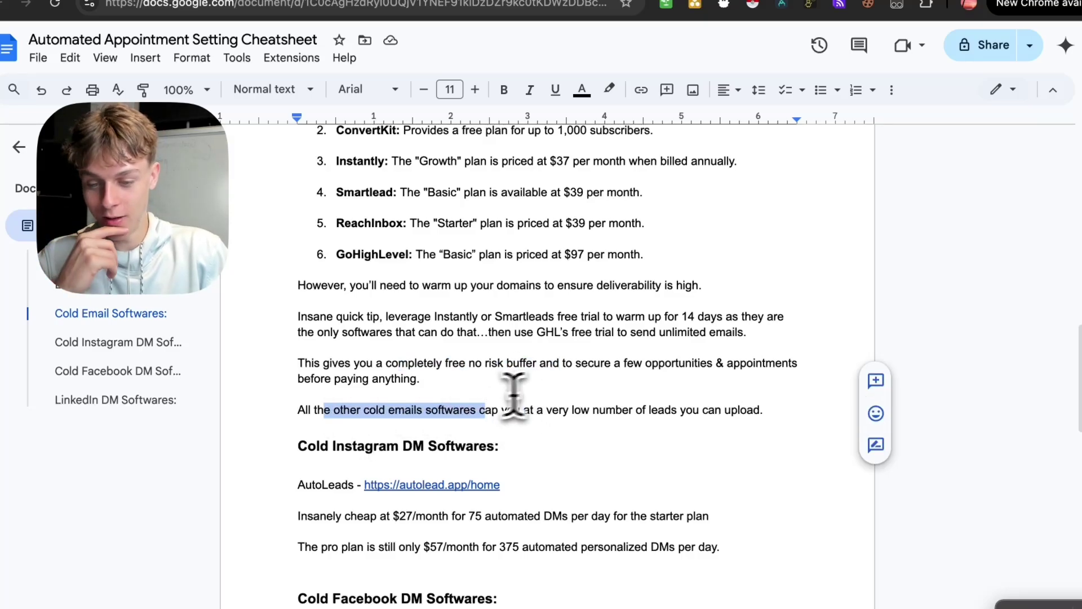
{"action": "left_click", "coordinate": [496, 413]}
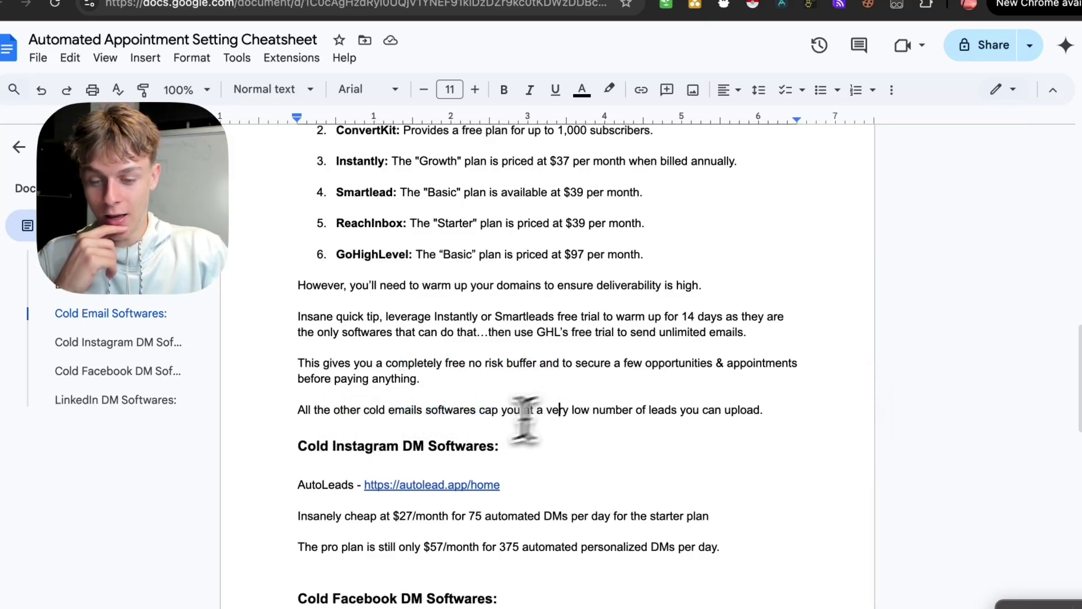
{"action": "scroll", "coordinate": [404, 445], "scroll_direction": "down", "scroll_amount": 3}
{"action": "left_click_drag", "start_coordinate": [297, 333], "coordinate": [506, 322]}
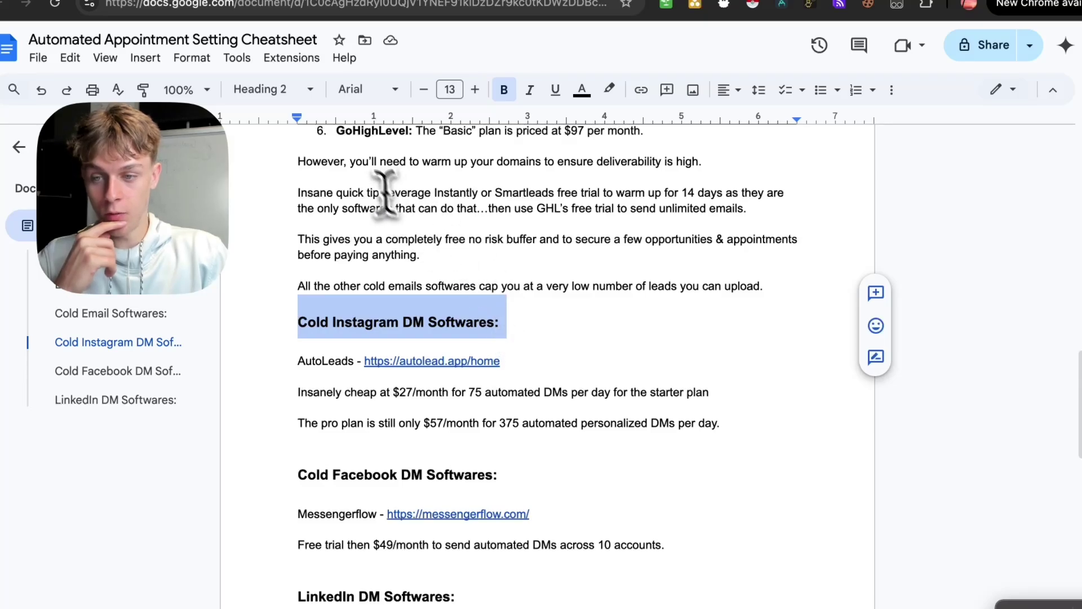
Switch to the Clay table, close its Export dialog, and return to the Google Docs cheatsheet
{"action": "left_click", "coordinate": [192, 0]}
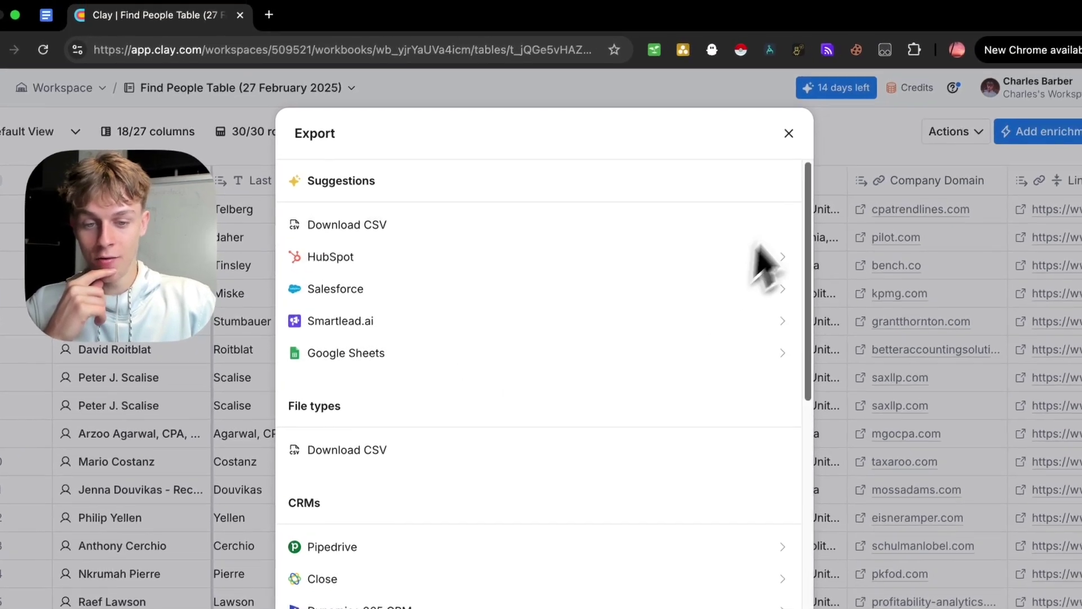
{"action": "left_click", "coordinate": [800, 127]}
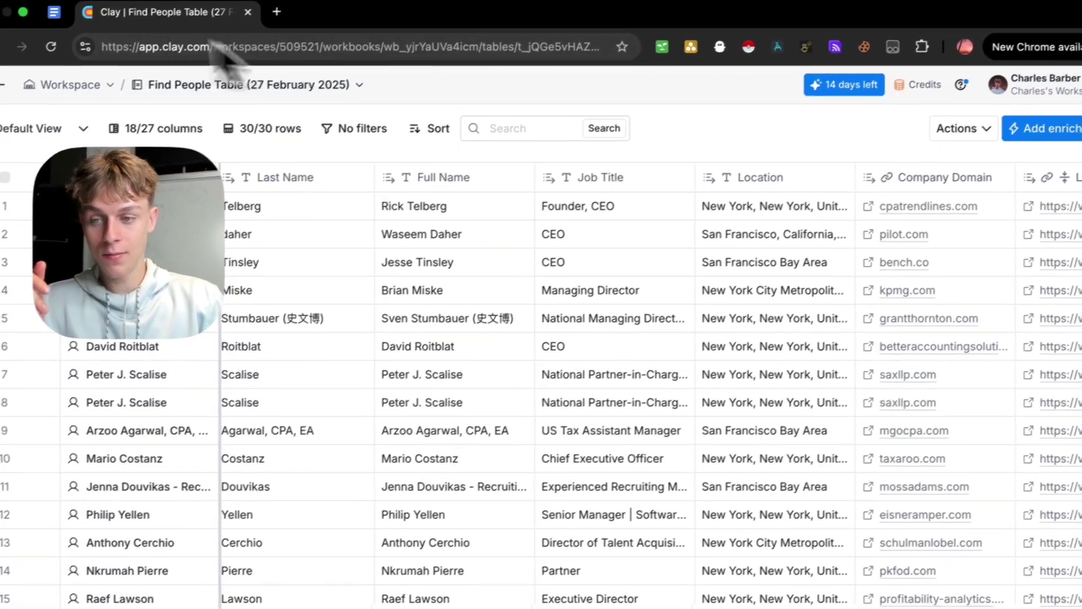
{"action": "left_click", "coordinate": [43, 16]}
Read the AutoLeads starter and pro plan pricing under Cold Instagram DM Softwares, continuing to the Cold Facebook DM Softwares section
{"action": "double_click", "coordinate": [370, 396]}
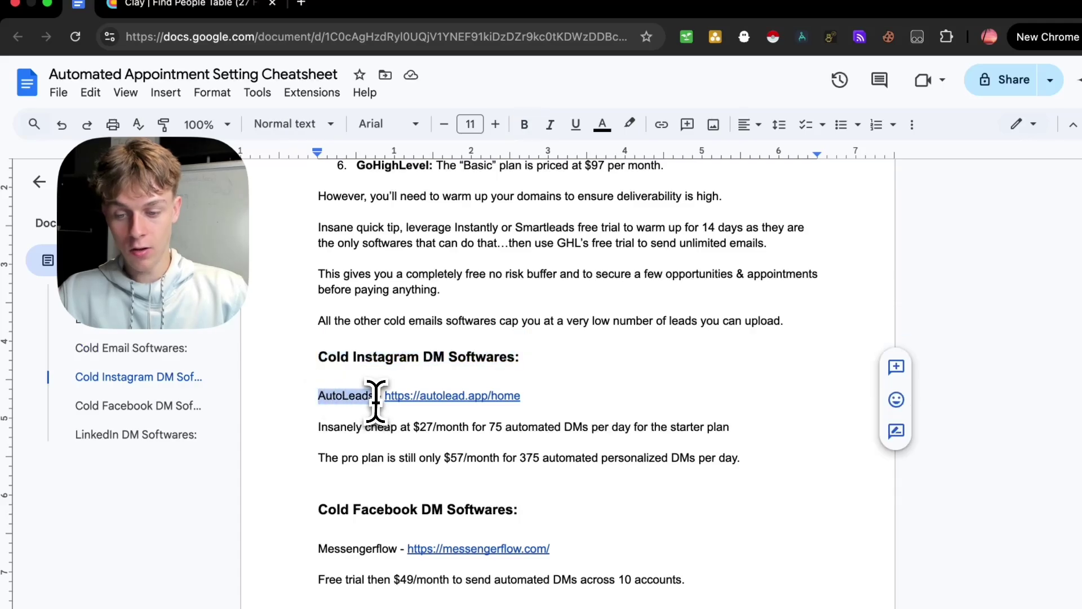
{"action": "left_click_drag", "start_coordinate": [327, 427], "coordinate": [574, 429]}
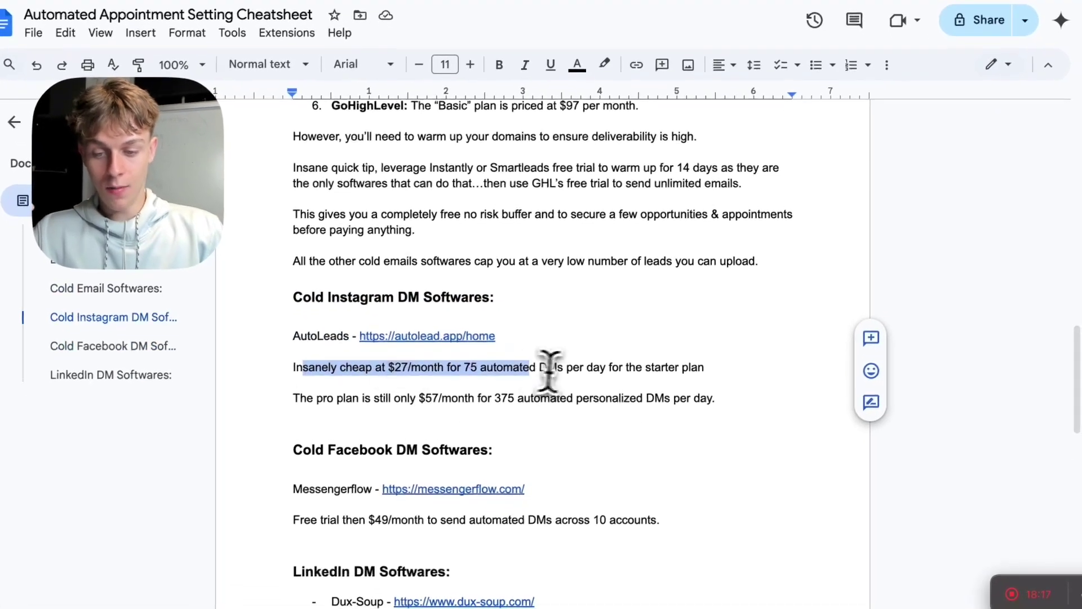
{"action": "scroll", "coordinate": [549, 369], "scroll_direction": "down", "scroll_amount": 2}
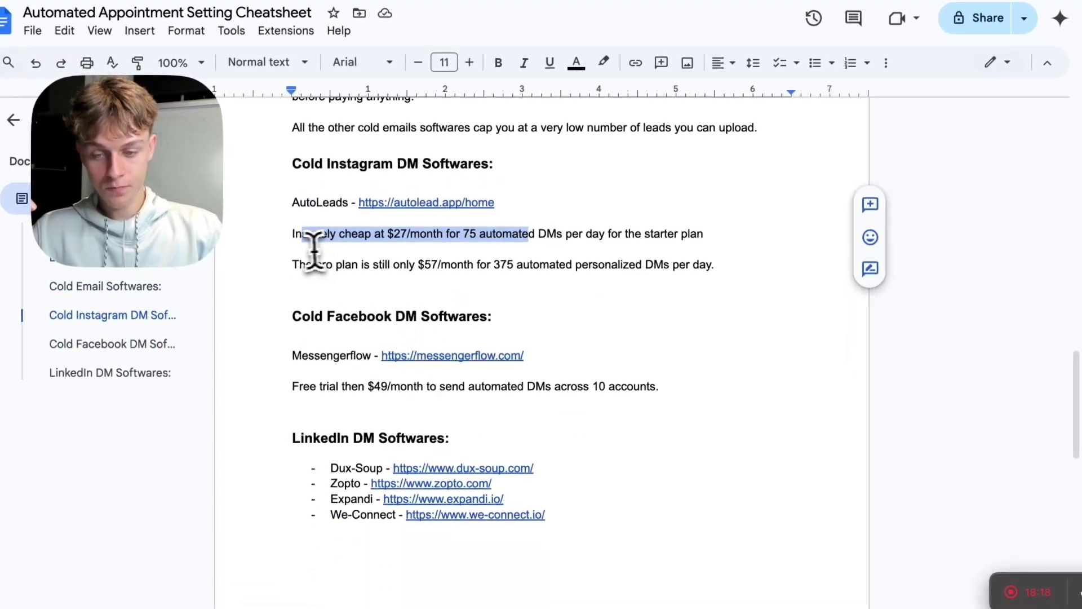
{"action": "left_click_drag", "start_coordinate": [307, 265], "coordinate": [495, 266]}
{"action": "scroll", "coordinate": [431, 309], "scroll_direction": "down", "scroll_amount": 1}
{"action": "left_click_drag", "start_coordinate": [292, 285], "coordinate": [474, 285]}
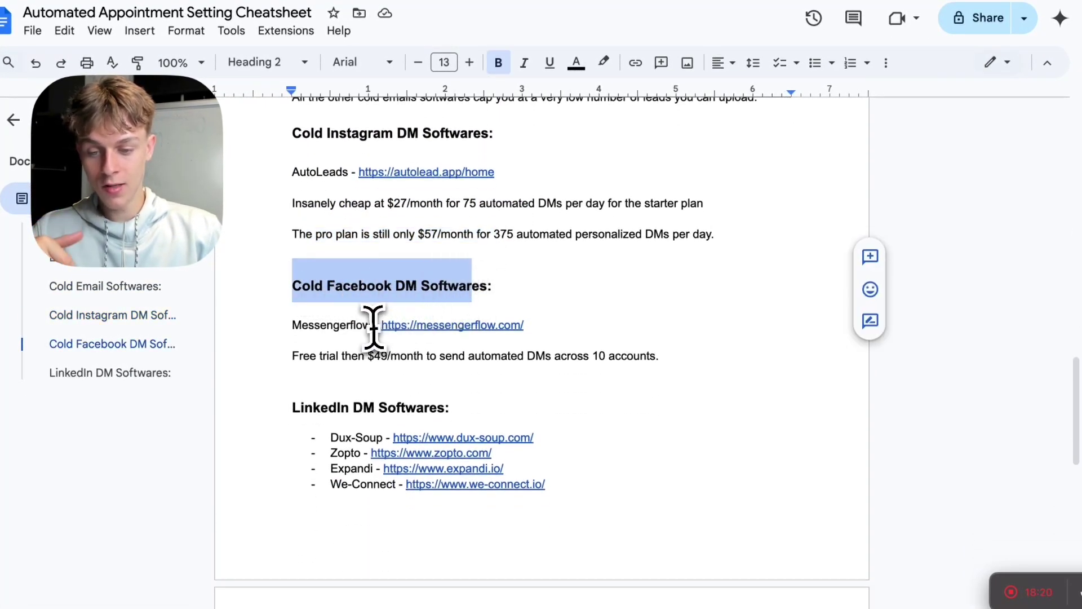
Go through the LinkedIn DM Softwares list, covering Dux-Soup, Zopto, Expandi, We-Connect and Linked Helper
{"action": "scroll", "coordinate": [364, 321], "scroll_direction": "down", "scroll_amount": 2}
{"action": "left_click_drag", "start_coordinate": [293, 300], "coordinate": [460, 300]}
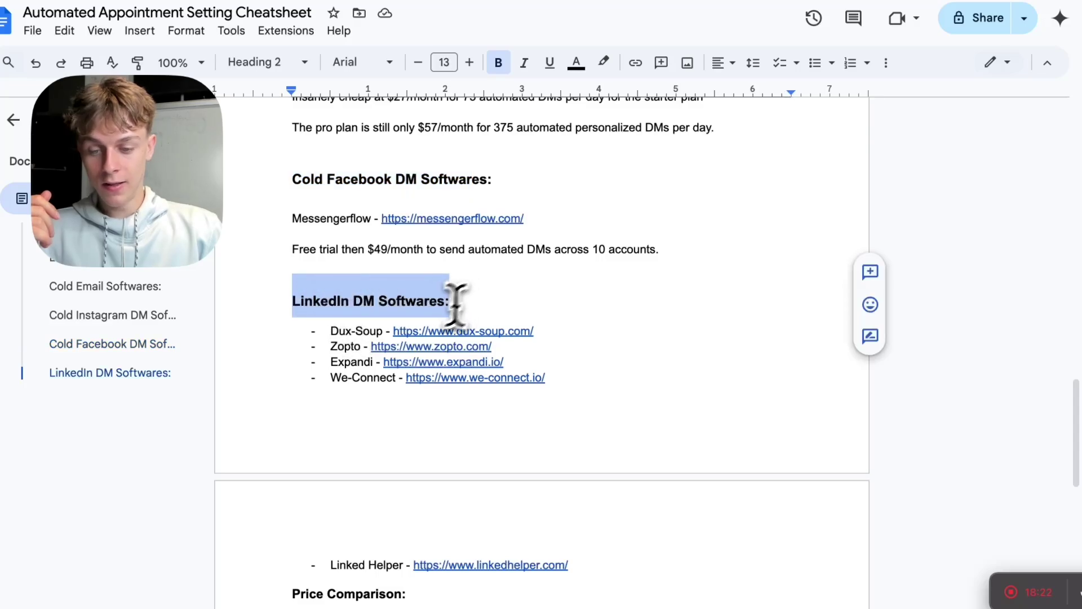
{"action": "scroll", "coordinate": [392, 349], "scroll_direction": "down", "scroll_amount": 2}
{"action": "left_click_drag", "start_coordinate": [332, 248], "coordinate": [361, 252]}
{"action": "left_click", "coordinate": [338, 272]}
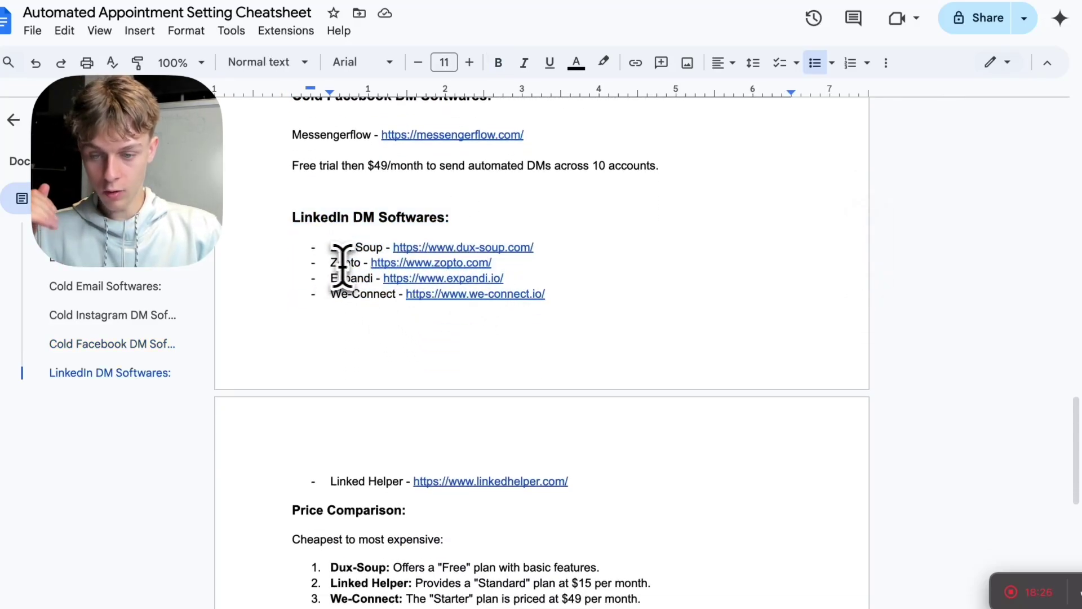
{"action": "double_click", "coordinate": [333, 277]}
{"action": "double_click", "coordinate": [346, 294]}
{"action": "scroll", "coordinate": [412, 338], "scroll_direction": "down", "scroll_amount": 3}
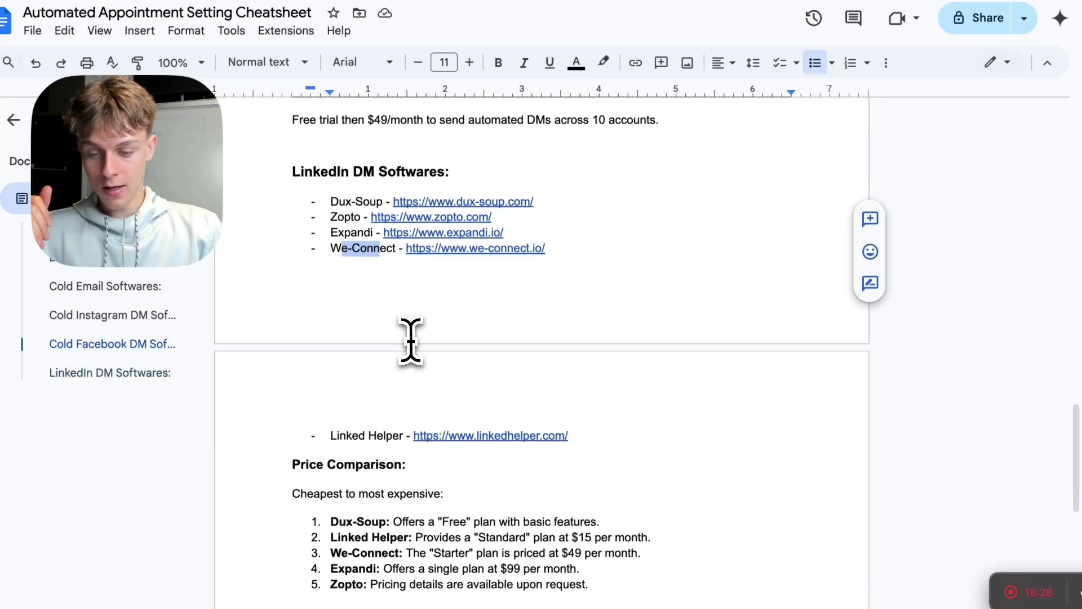
{"action": "mouse_move", "coordinate": [337, 394]}
{"action": "left_mouse_down"}
{"action": "mouse_move", "coordinate": [388, 395]}
{"action": "mouse_move", "coordinate": [330, 395]}
{"action": "left_mouse_up"}
{"action": "left_click_drag", "start_coordinate": [331, 160], "coordinate": [376, 161]}
{"action": "scroll", "coordinate": [411, 380], "scroll_direction": "down", "scroll_amount": 1}
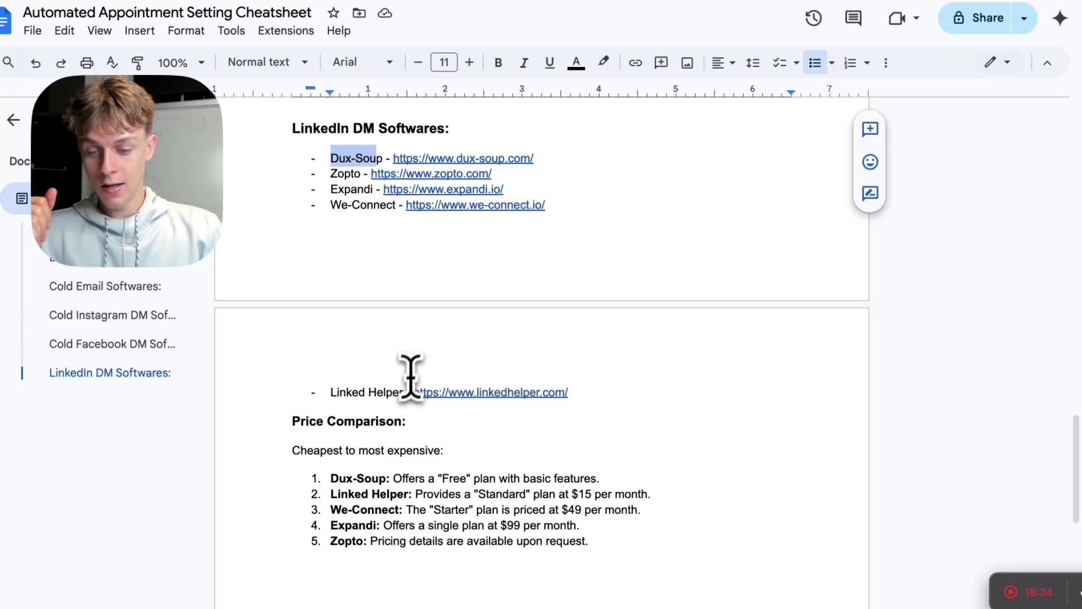
Examine the LinkedIn tools' Price Comparison, focusing on the Linked Helper and Dux-Soup plans
{"action": "left_click_drag", "start_coordinate": [399, 395], "coordinate": [394, 435]}
{"action": "left_click_drag", "start_coordinate": [328, 477], "coordinate": [606, 544]}
{"action": "left_click_drag", "start_coordinate": [654, 495], "coordinate": [496, 500]}
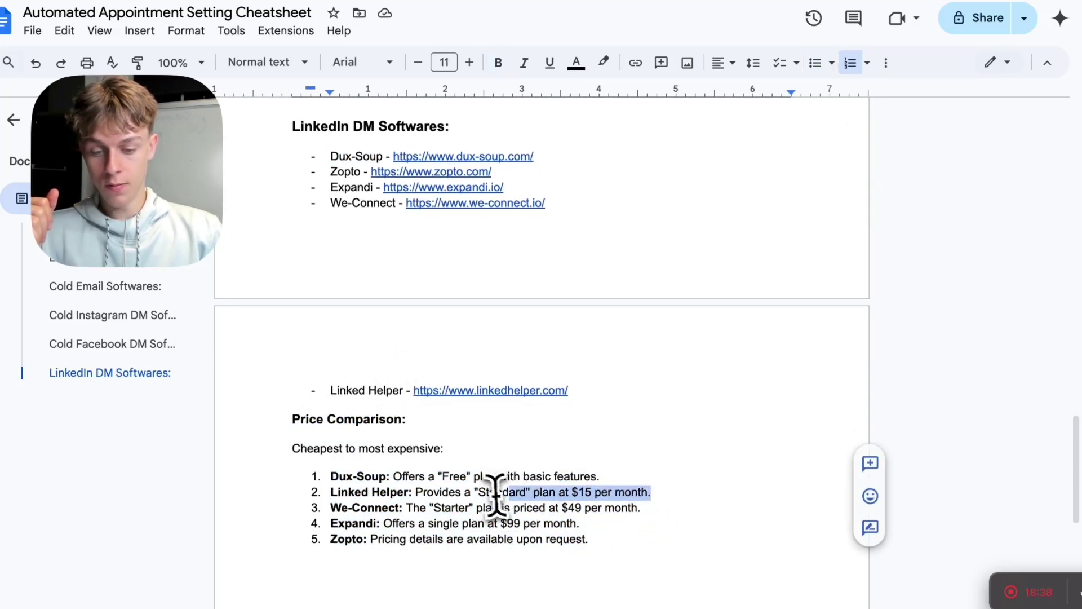
{"action": "left_click_drag", "start_coordinate": [402, 476], "coordinate": [510, 479]}
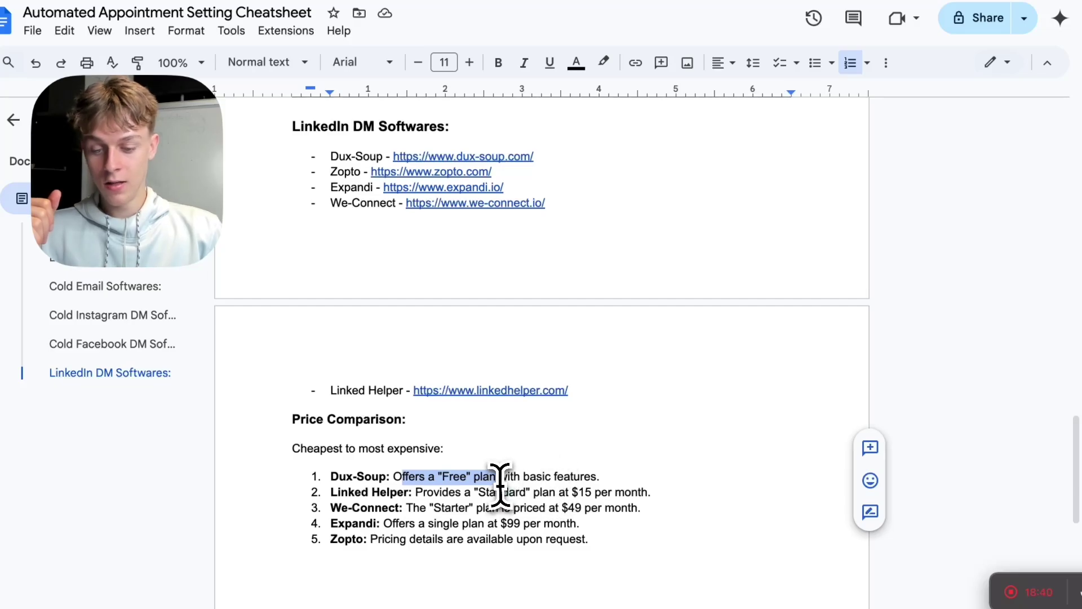
Go back to the start of the cheatsheet, glance at the Clay lead table, and return to the cheatsheet
{"action": "scroll", "coordinate": [479, 507], "scroll_direction": "down", "scroll_amount": 2}
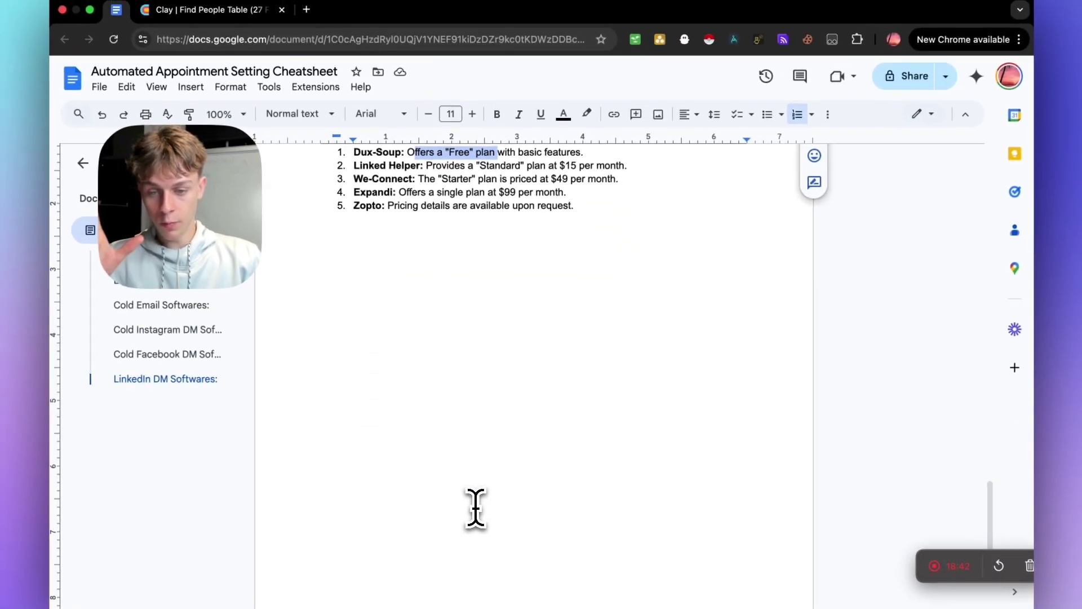
{"action": "scroll", "coordinate": [472, 526], "scroll_direction": "up", "scroll_amount": 20}
{"action": "scroll", "coordinate": [476, 510], "scroll_direction": "up", "scroll_amount": 10}
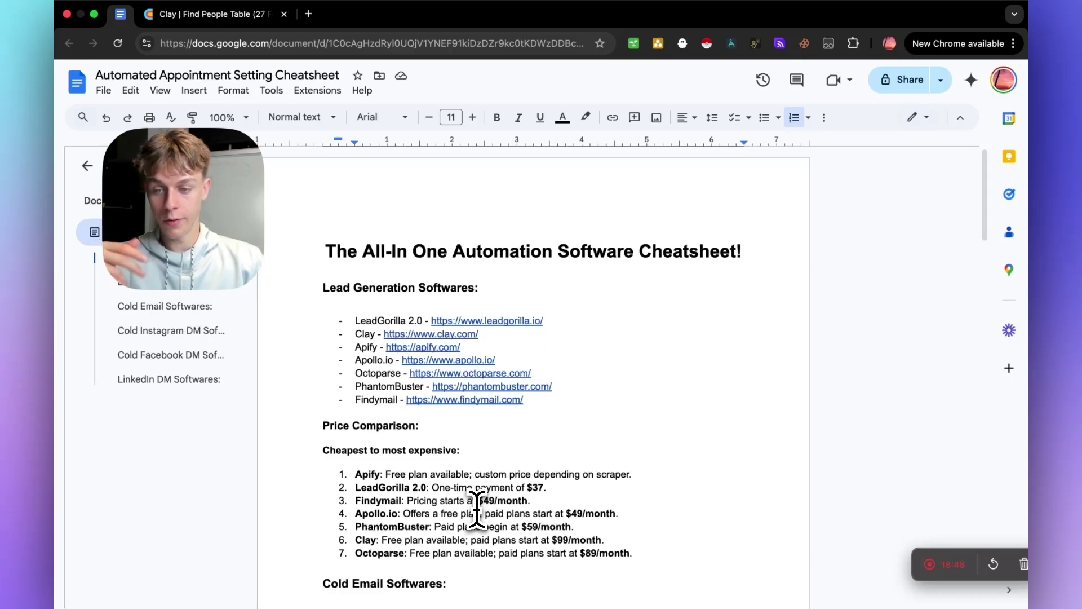
{"action": "left_click", "coordinate": [216, 16]}
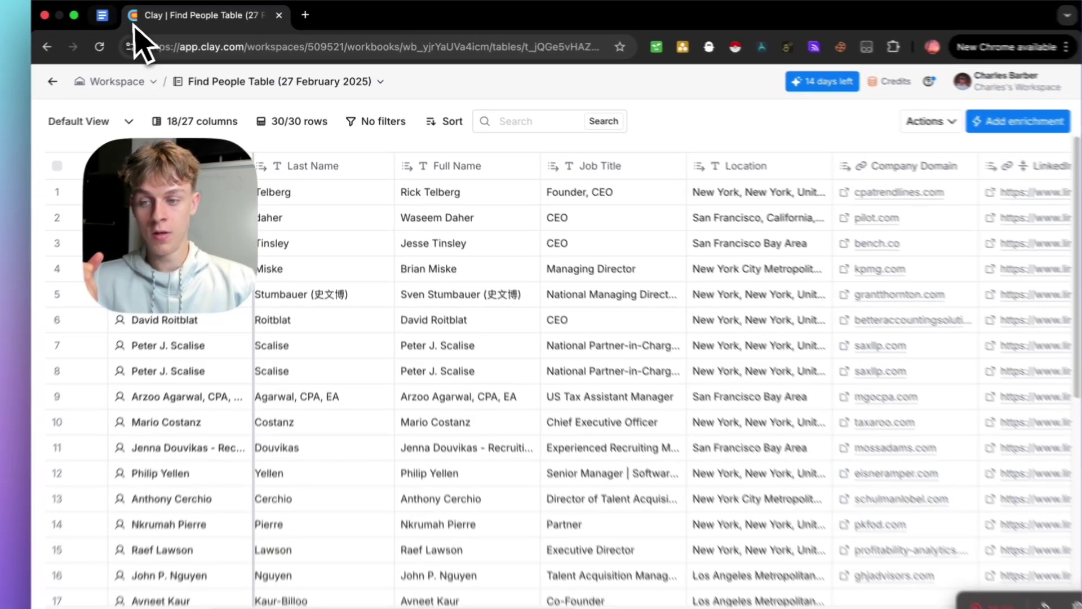
{"action": "left_click", "coordinate": [119, 14]}
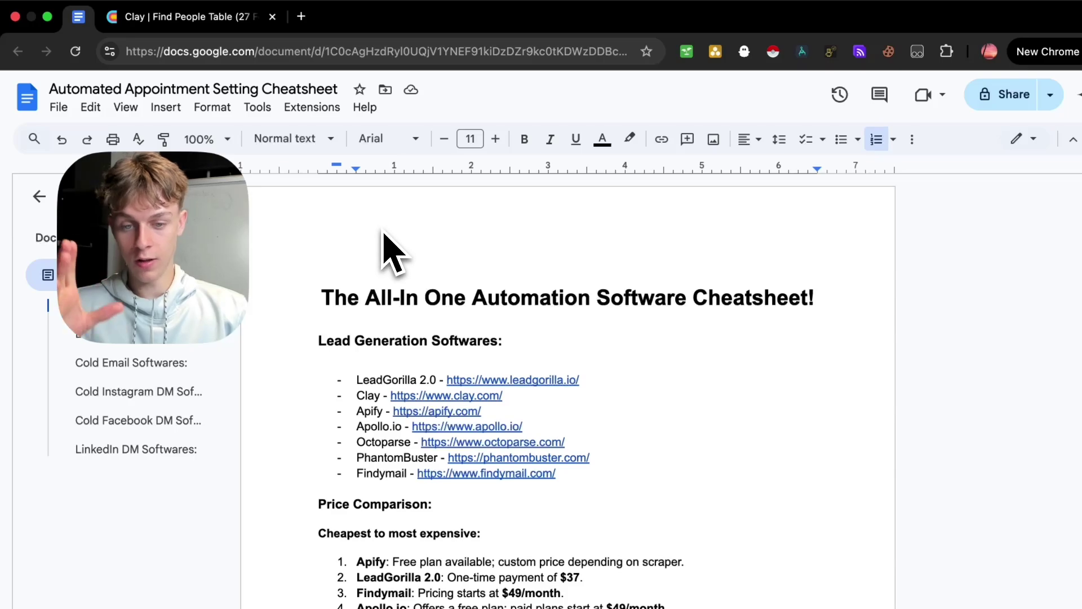